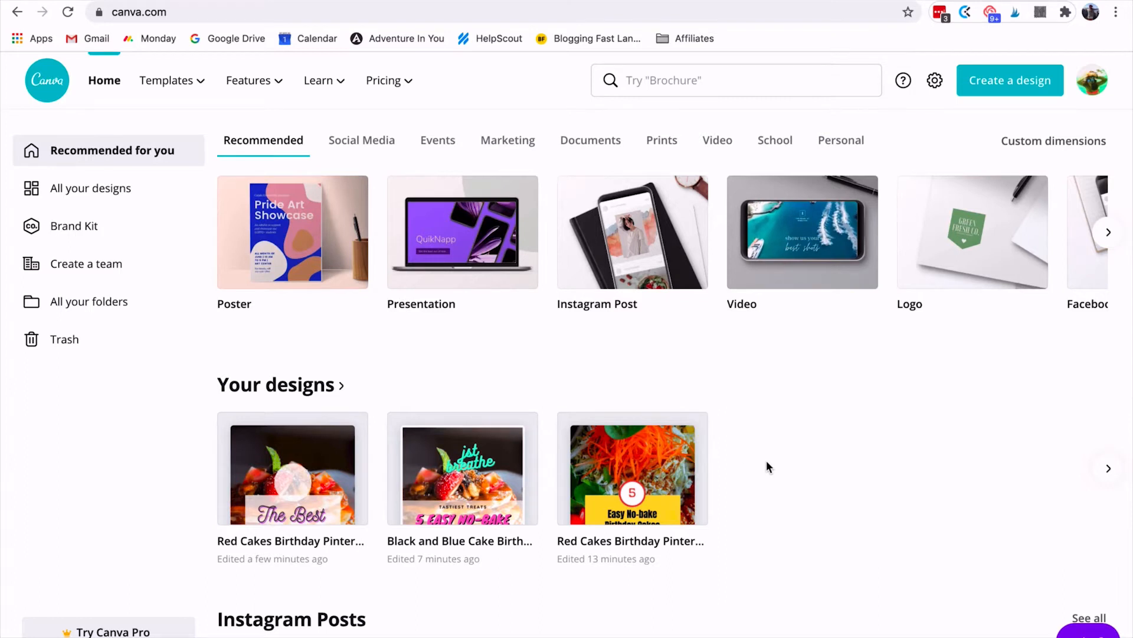
Open the Pinterest Graphic templates from the social media template category.
{"action": "scroll", "coordinate": [766, 461], "scroll_direction": "down", "scroll_amount": 8}
{"action": "scroll", "coordinate": [766, 462], "scroll_direction": "down", "scroll_amount": 3}
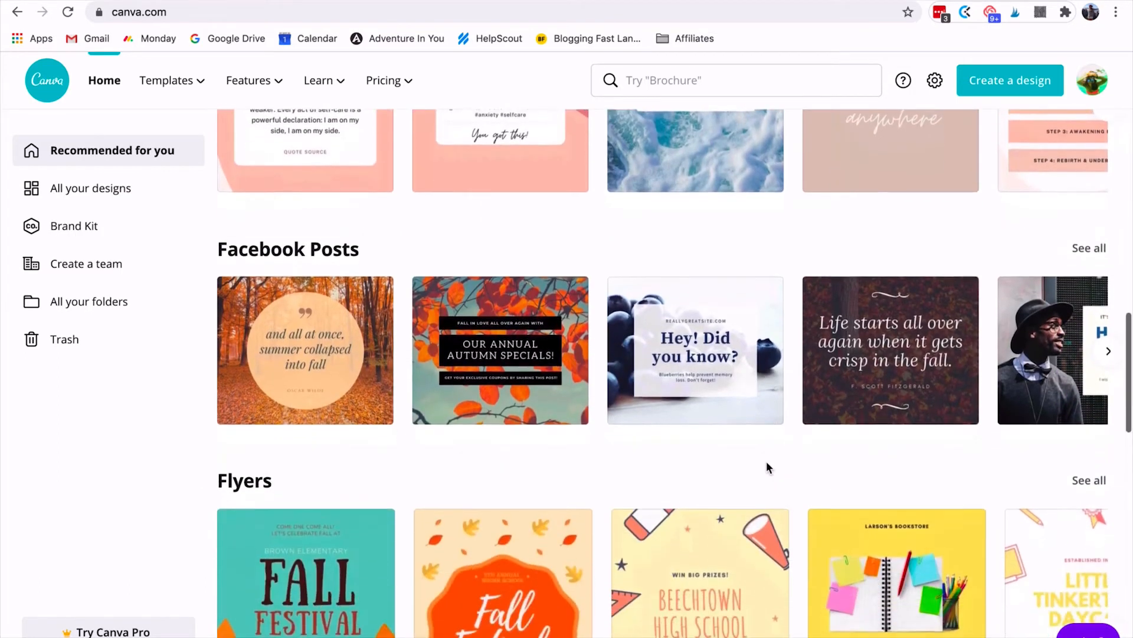
{"action": "scroll", "coordinate": [766, 462], "scroll_direction": "up", "scroll_amount": 3}
{"action": "mouse_move", "coordinate": [254, 83]}
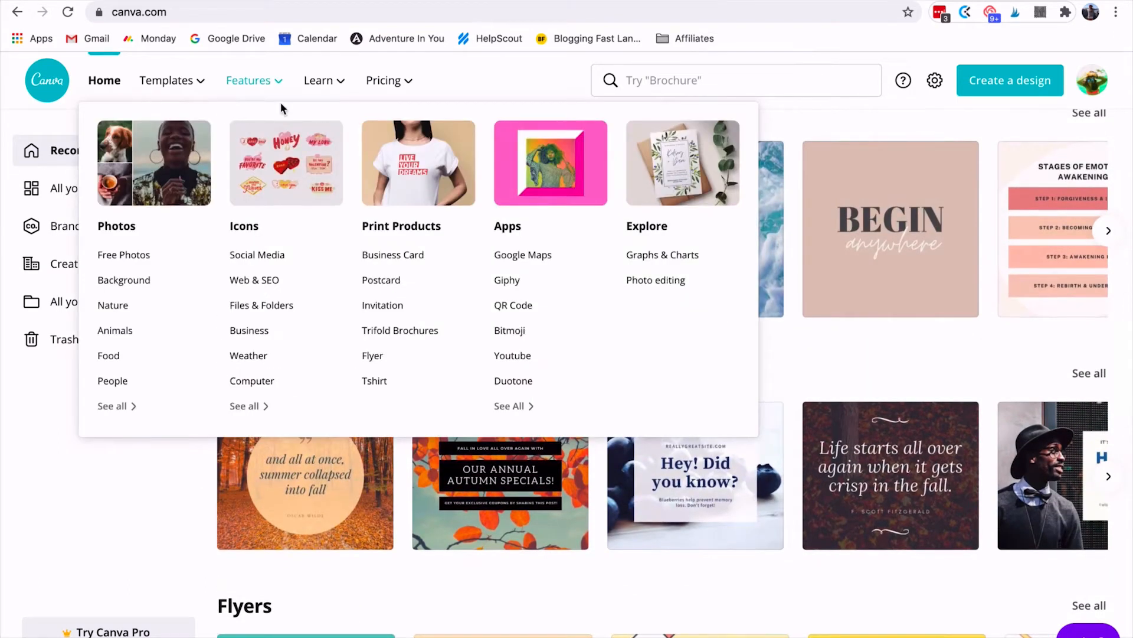
{"action": "mouse_move", "coordinate": [197, 86]}
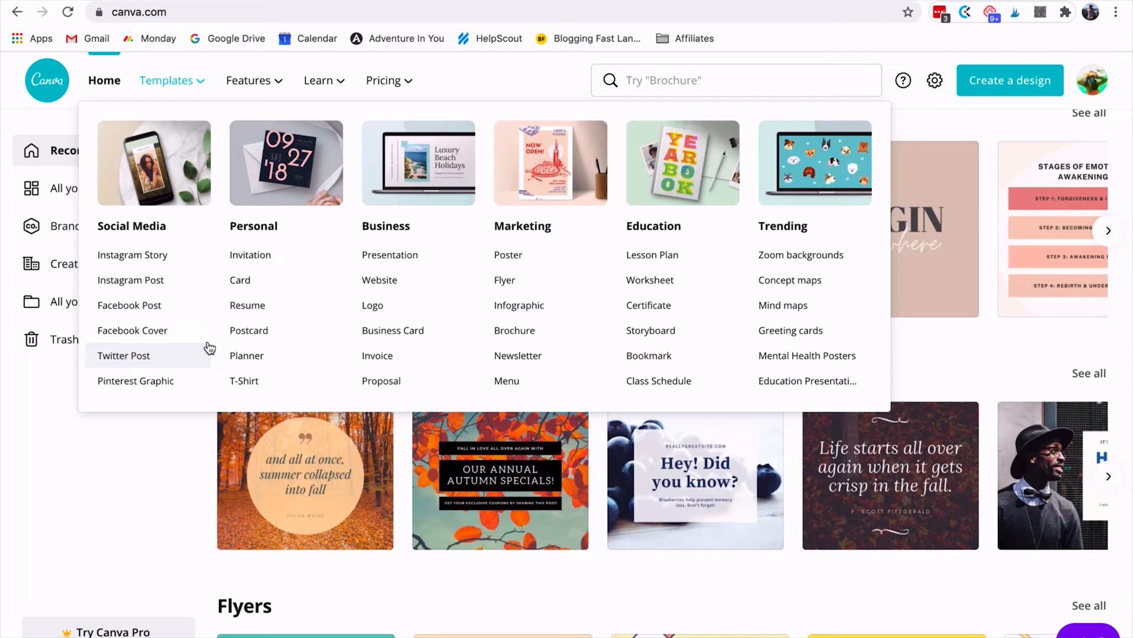
{"action": "left_click", "coordinate": [147, 392]}
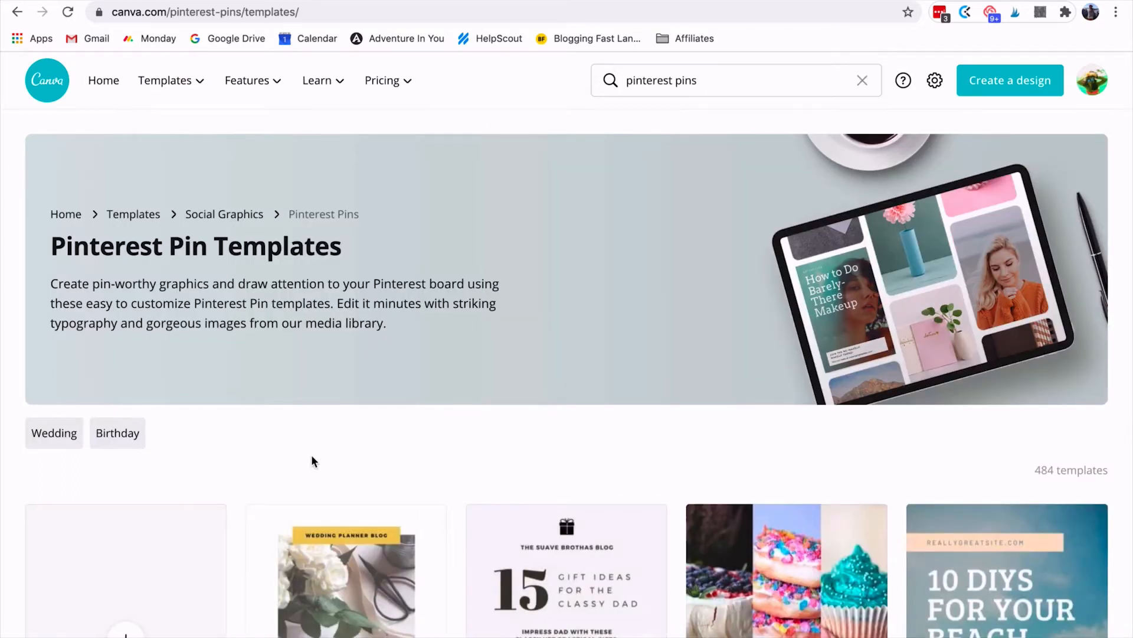
Start a new design from the "5 Easy No-Bake Birthday Cakes" Pinterest pin template.
{"action": "scroll", "coordinate": [311, 457], "scroll_direction": "down", "scroll_amount": 7}
{"action": "scroll", "coordinate": [515, 466], "scroll_direction": "down", "scroll_amount": 12}
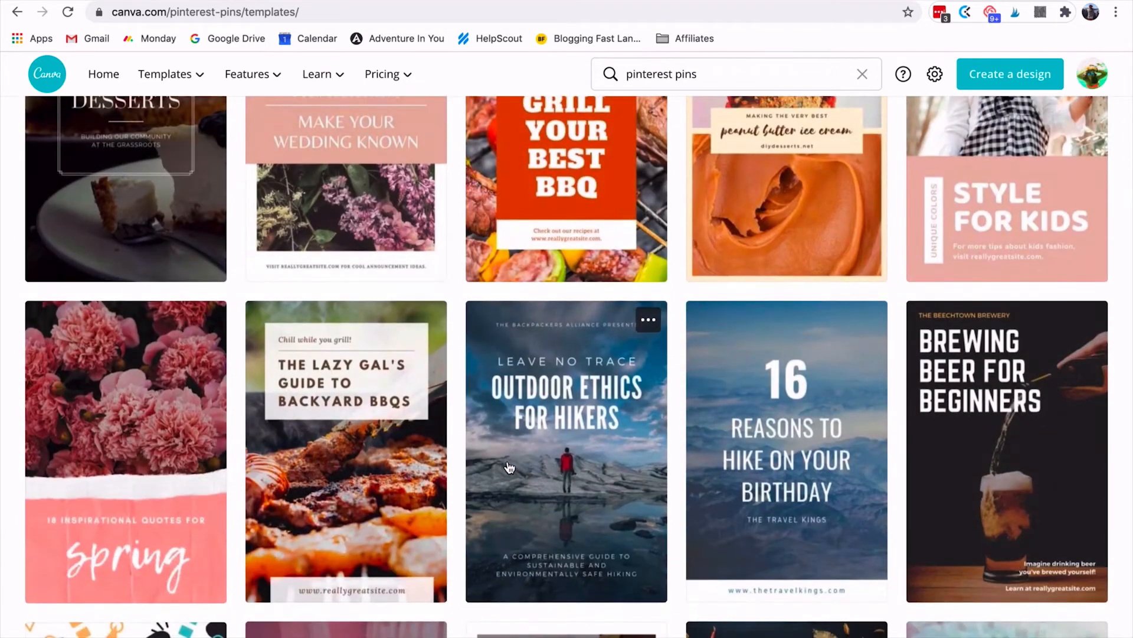
{"action": "scroll", "coordinate": [509, 468], "scroll_direction": "down", "scroll_amount": 14}
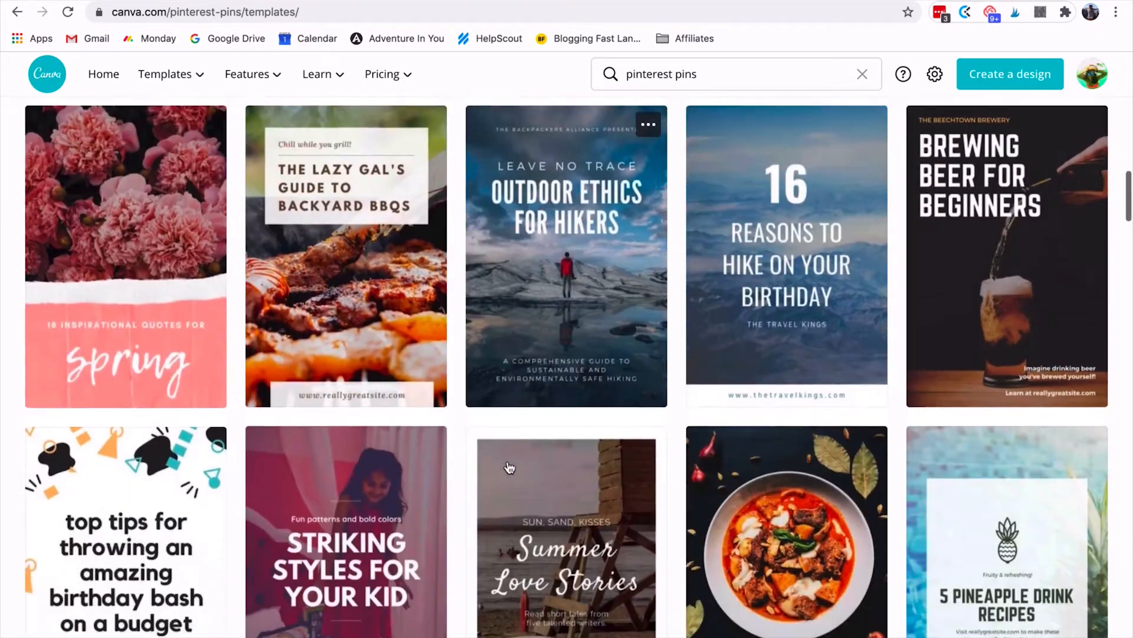
{"action": "scroll", "coordinate": [510, 468], "scroll_direction": "down", "scroll_amount": 1}
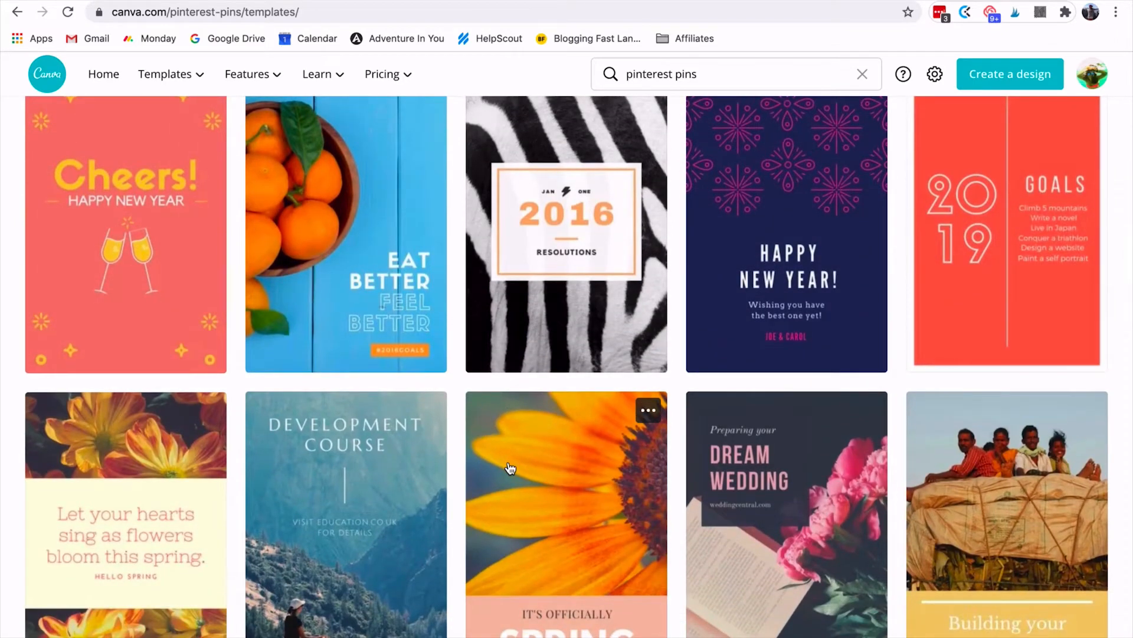
{"action": "scroll", "coordinate": [630, 222], "scroll_direction": "down", "scroll_amount": 15}
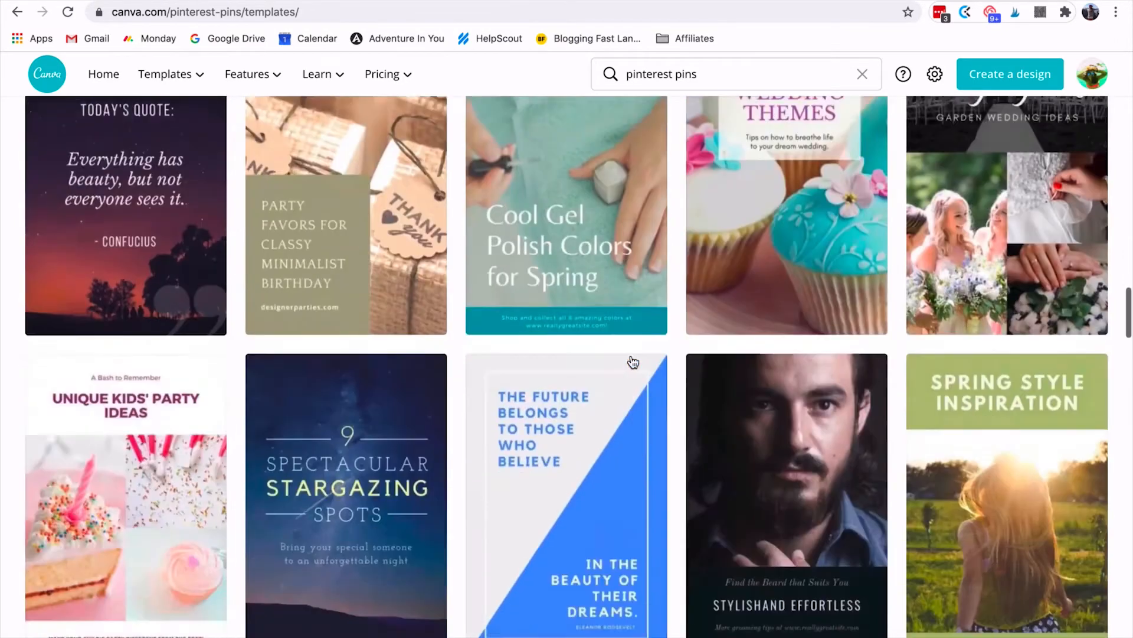
{"action": "scroll", "coordinate": [633, 363], "scroll_direction": "down", "scroll_amount": 10}
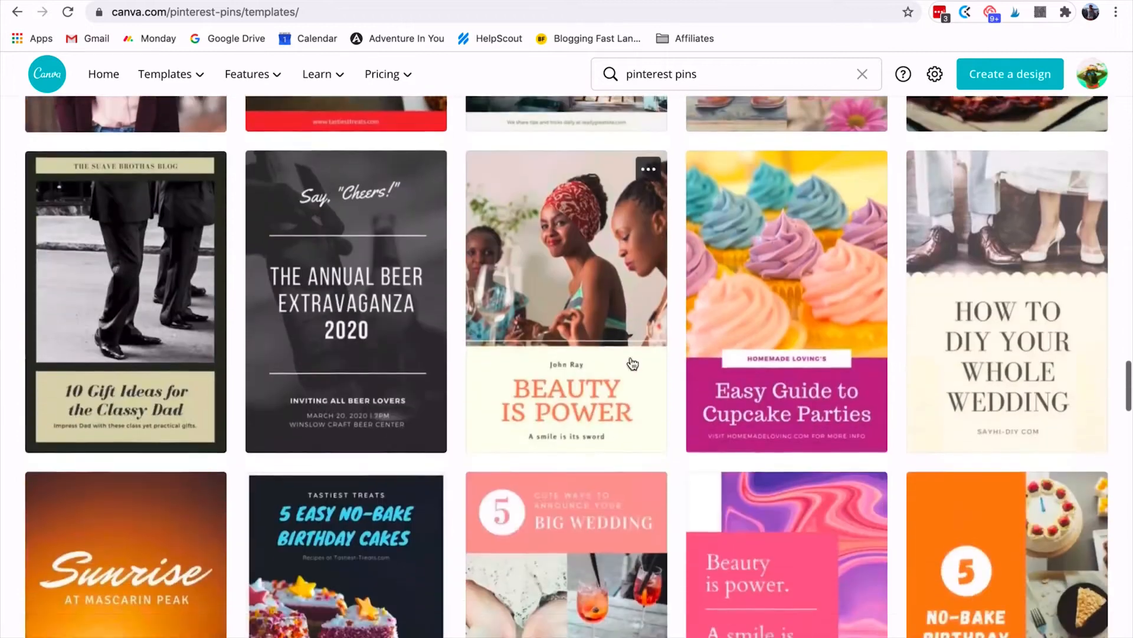
{"action": "scroll", "coordinate": [632, 387], "scroll_direction": "down", "scroll_amount": 5}
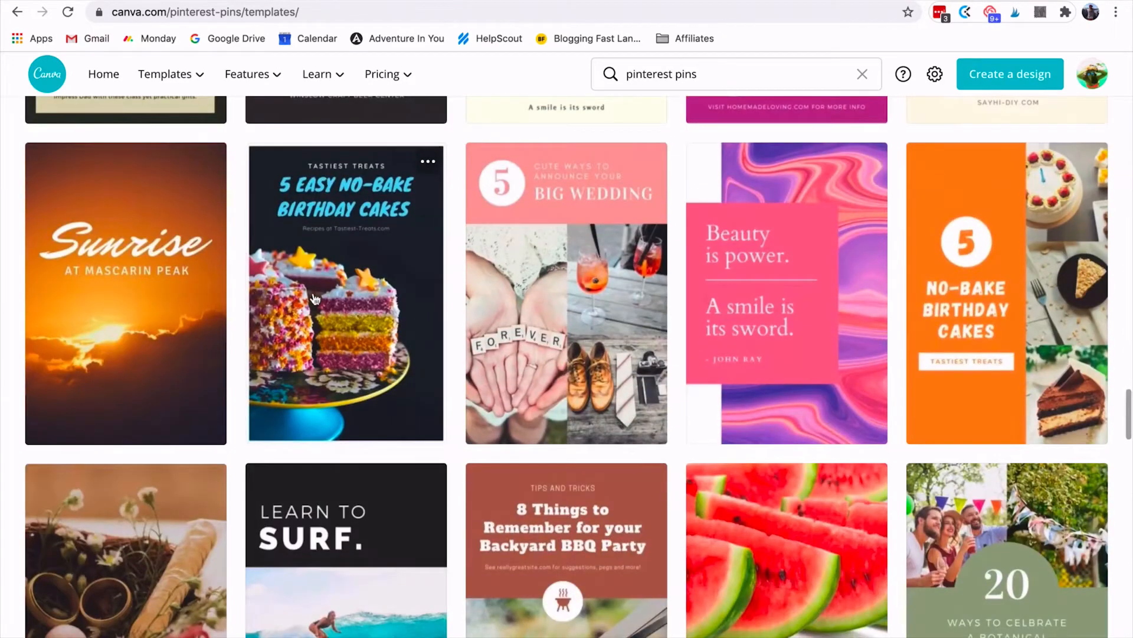
{"action": "left_click", "coordinate": [333, 299]}
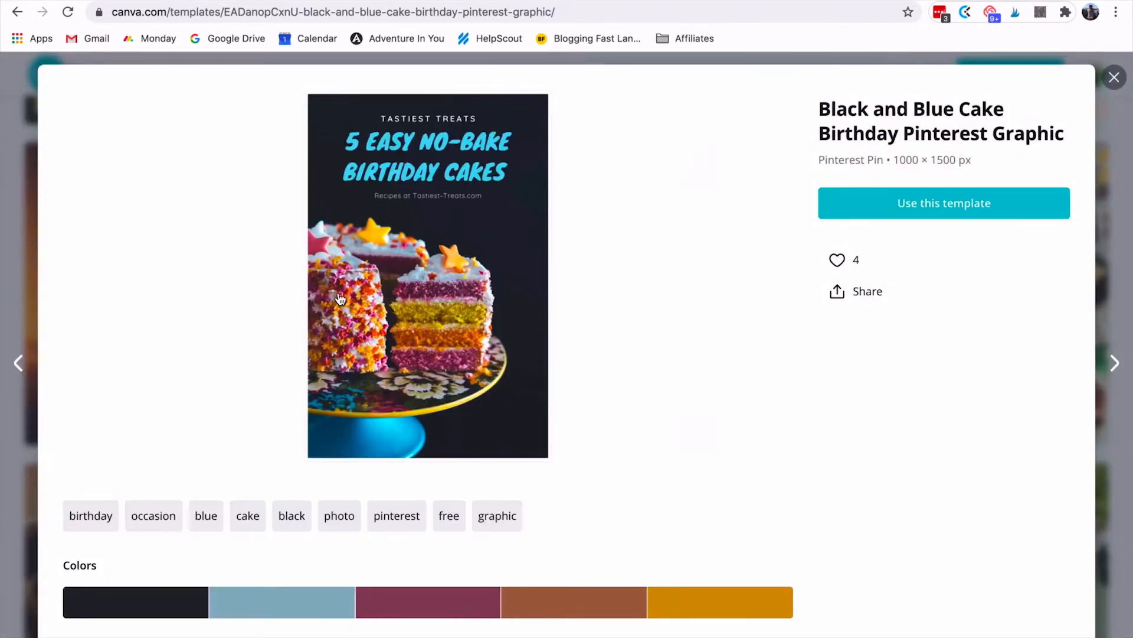
{"action": "left_click", "coordinate": [942, 213]}
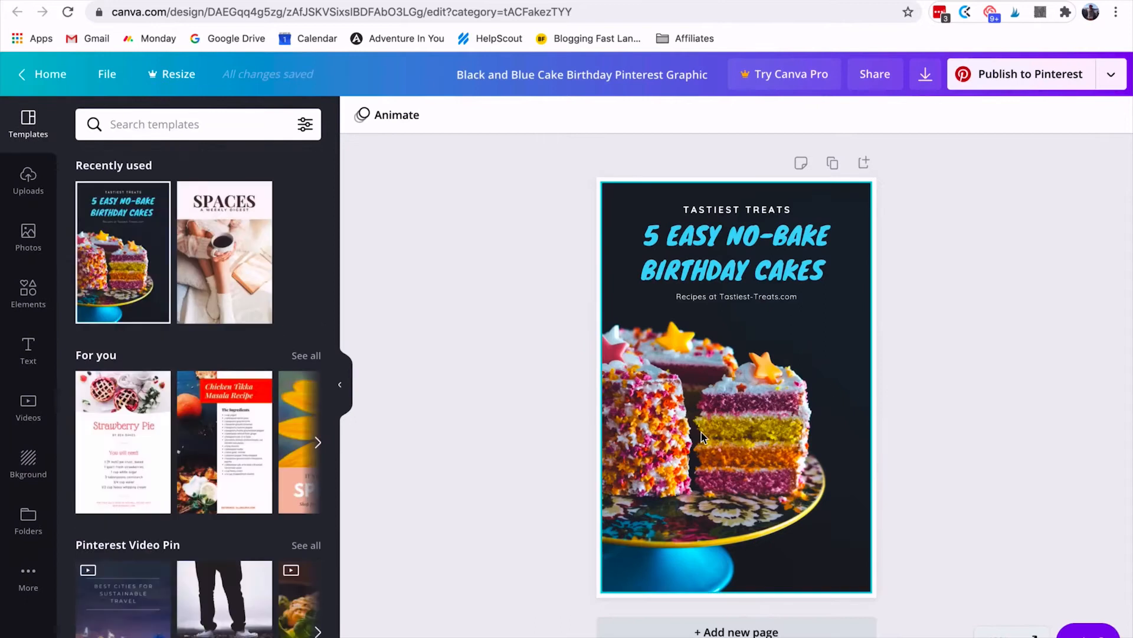
Replace the pin's cake background photo with the stacked pancakes picture from the Food photos.
{"action": "left_click", "coordinate": [620, 378]}
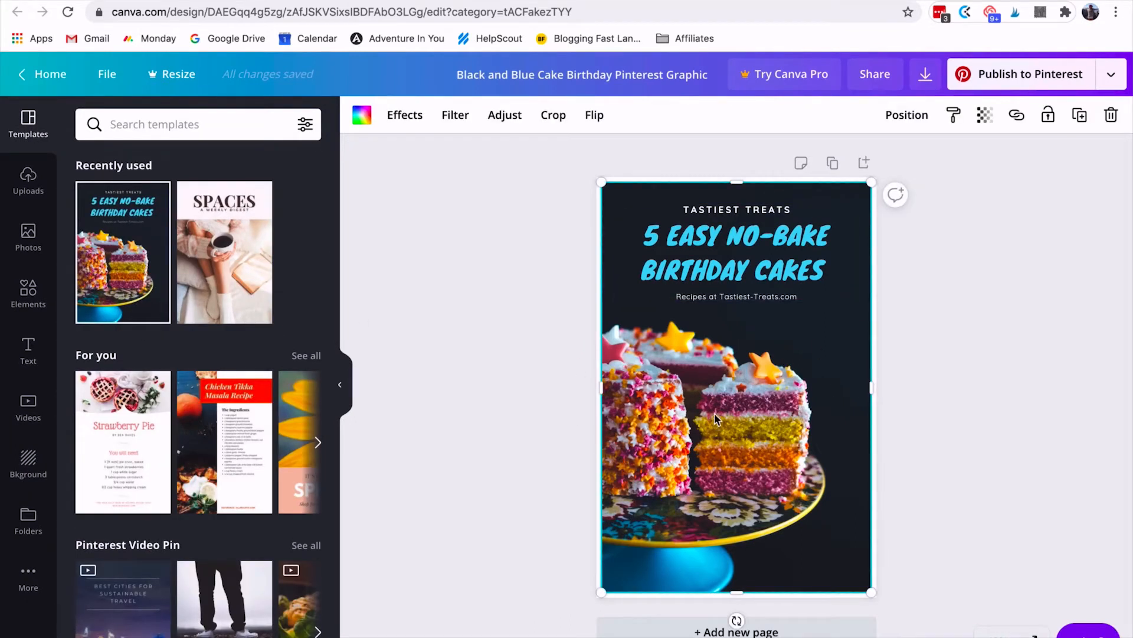
{"action": "left_click", "coordinate": [28, 237]}
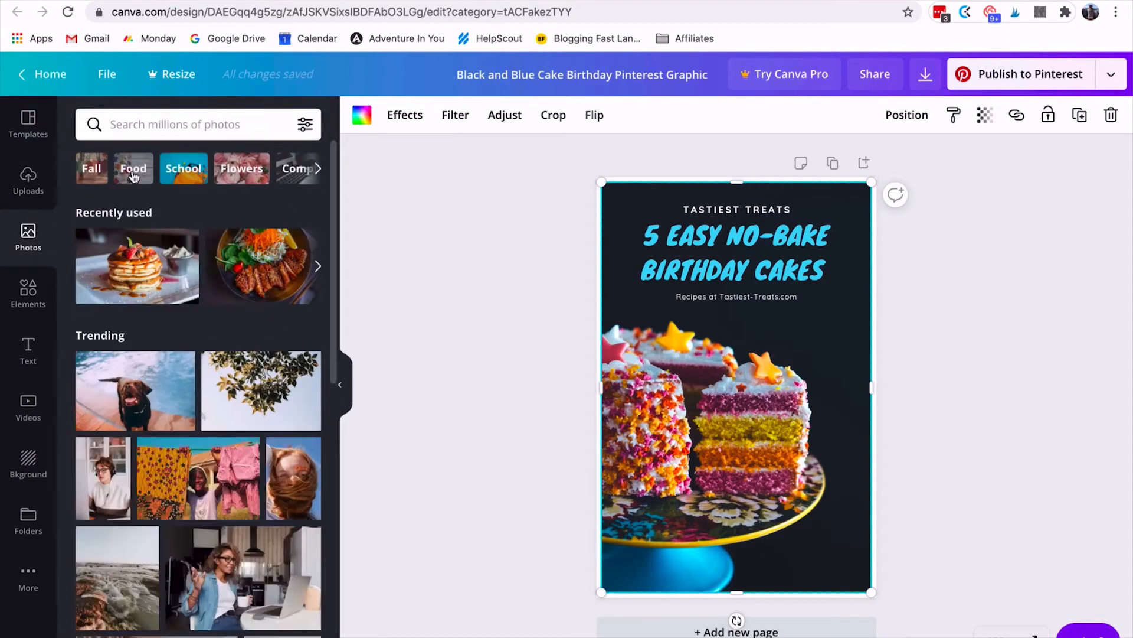
{"action": "left_click", "coordinate": [133, 171]}
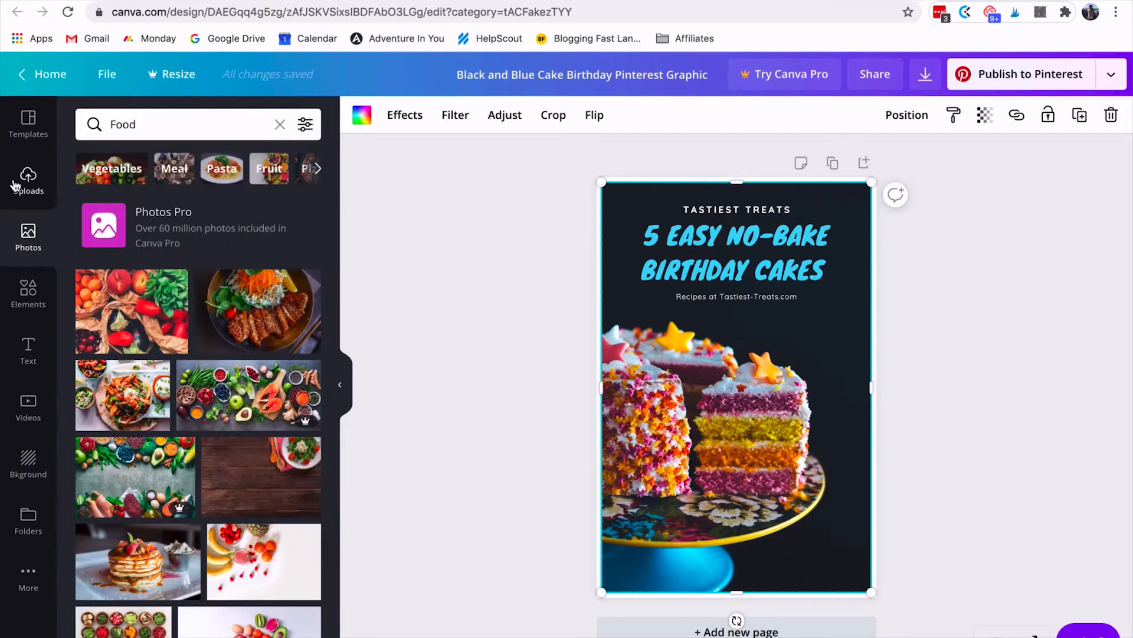
{"action": "left_click", "coordinate": [17, 184]}
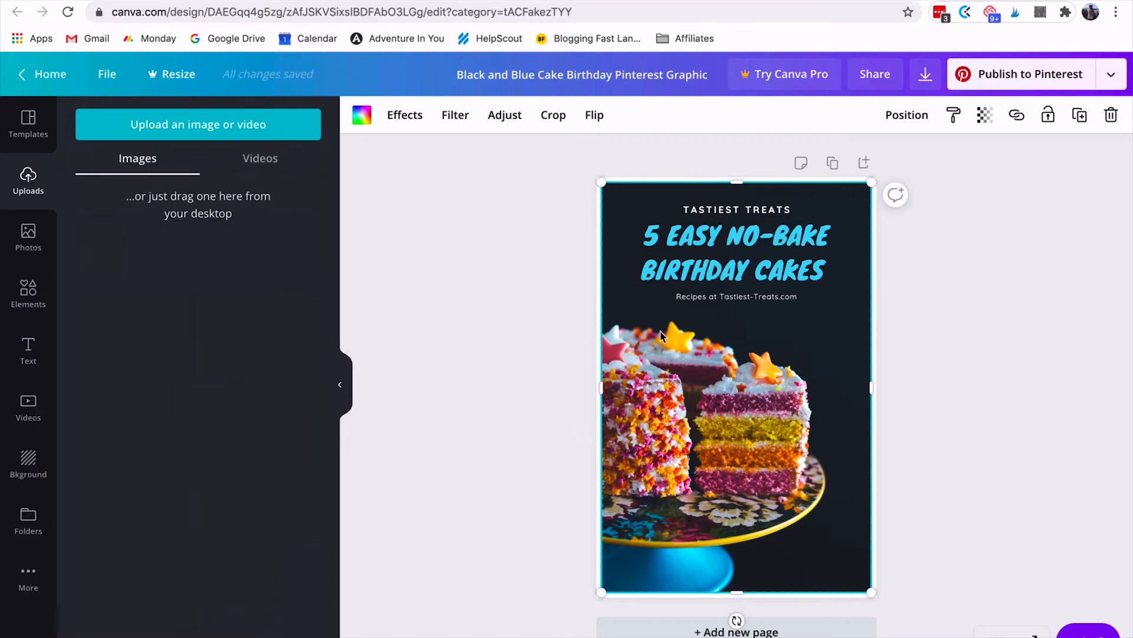
{"action": "left_click", "coordinate": [257, 159]}
{"action": "left_click", "coordinate": [28, 238]}
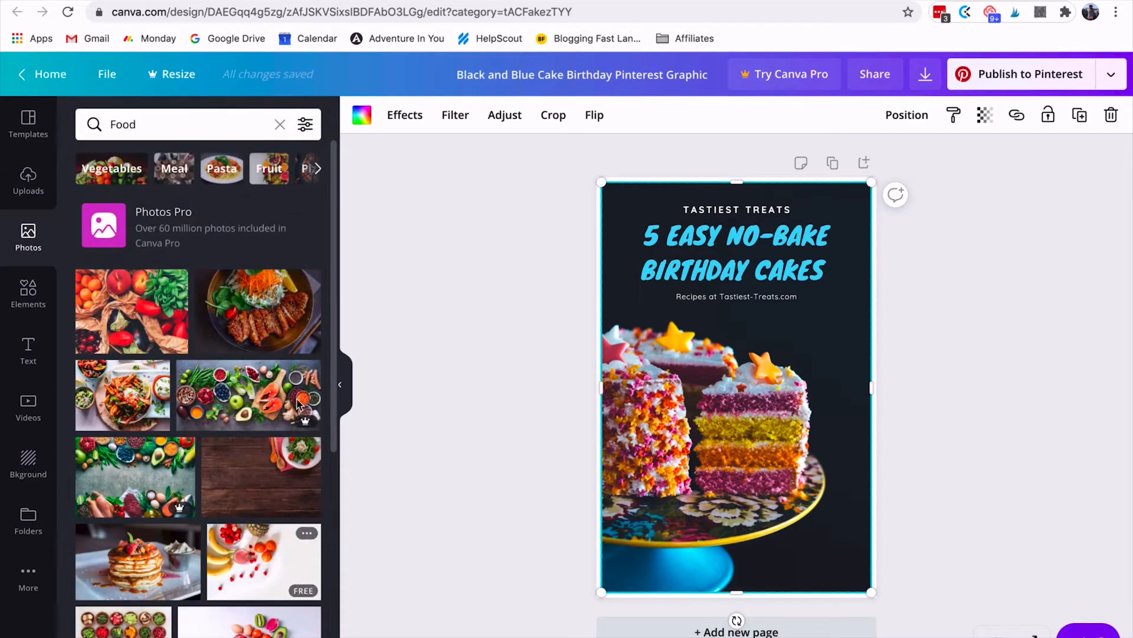
{"action": "left_click_drag", "start_coordinate": [130, 558], "coordinate": [695, 395]}
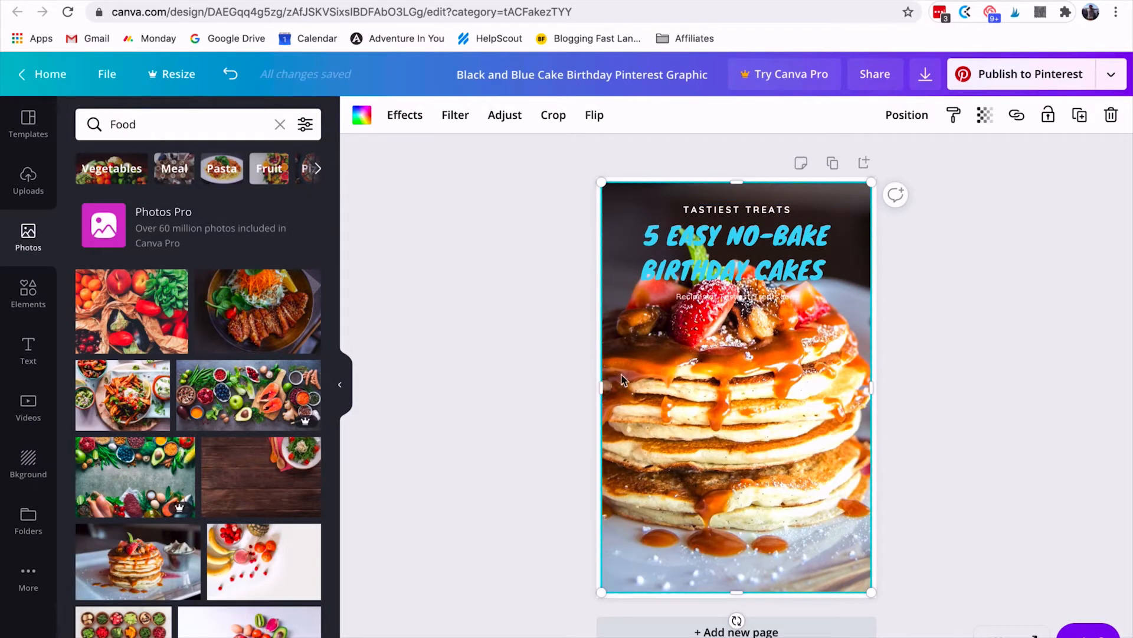
Add a square shape and reshape it into a full-width horizontal band across the middle of the pin.
{"action": "left_click", "coordinate": [33, 295]}
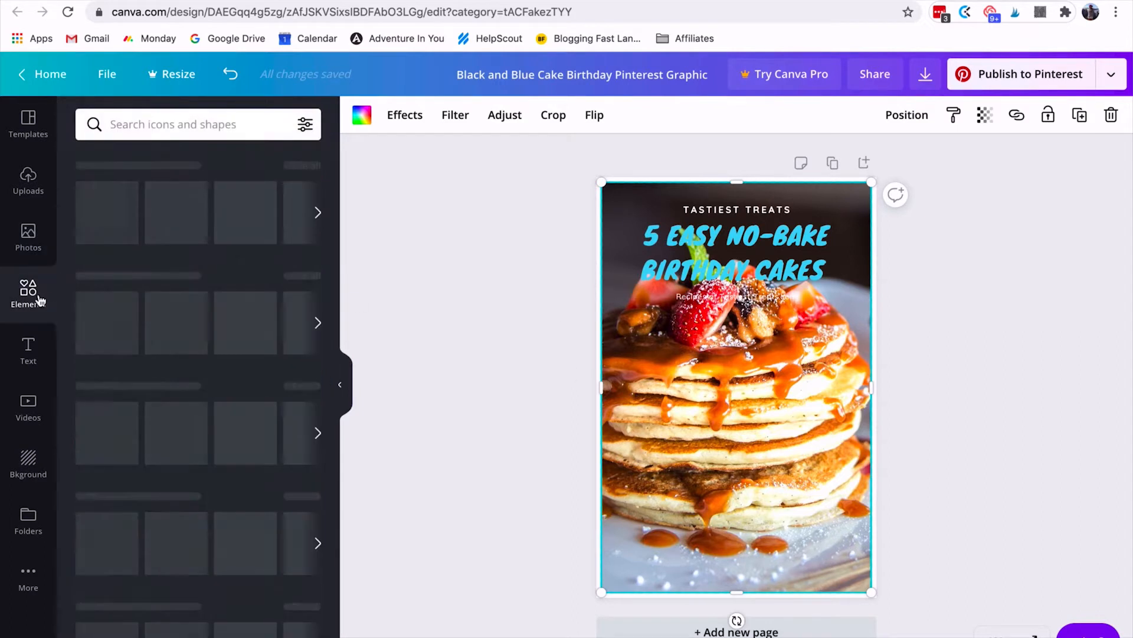
{"action": "left_click", "coordinate": [176, 542]}
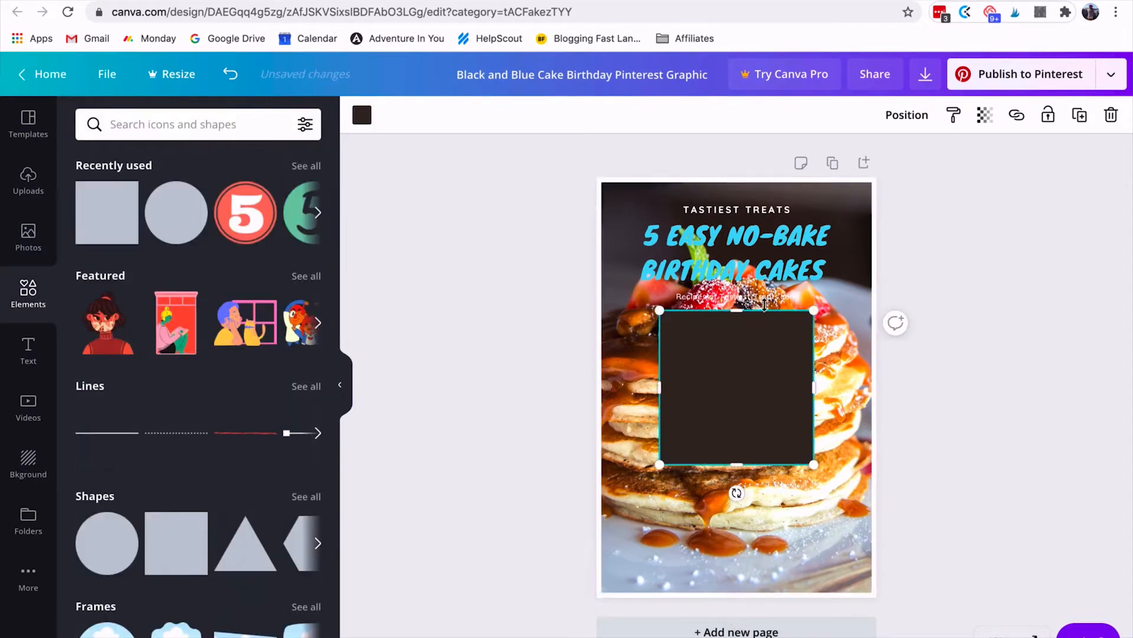
{"action": "left_click_drag", "start_coordinate": [733, 339], "coordinate": [660, 387]}
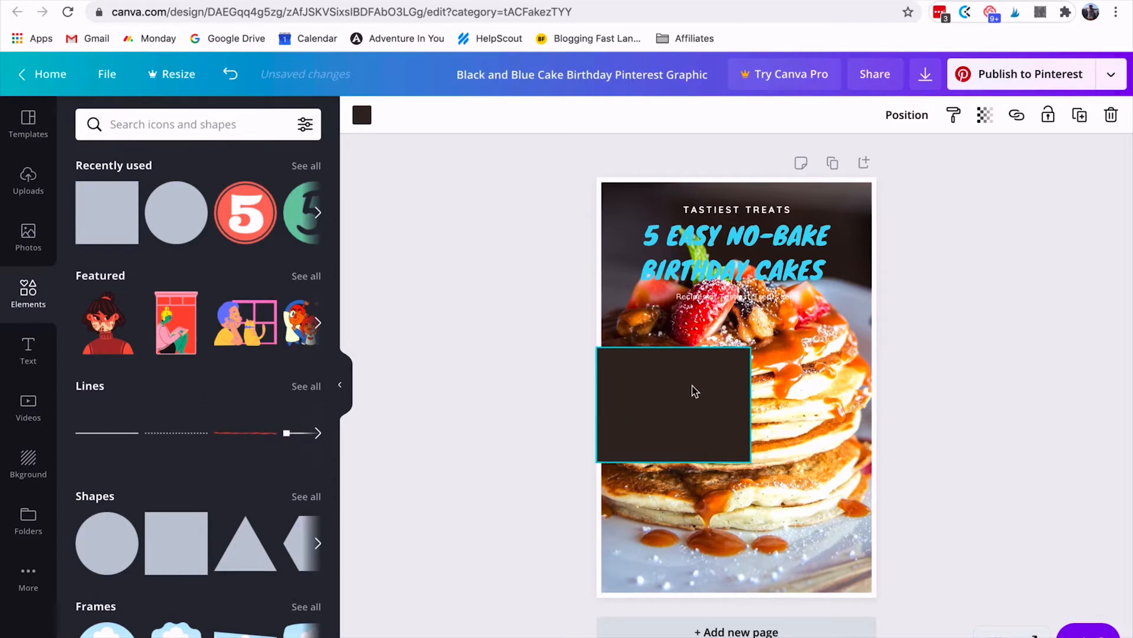
{"action": "left_click_drag", "start_coordinate": [751, 396], "coordinate": [877, 398]}
Colour the band white and set its transparency to 85.
{"action": "left_click", "coordinate": [361, 114]}
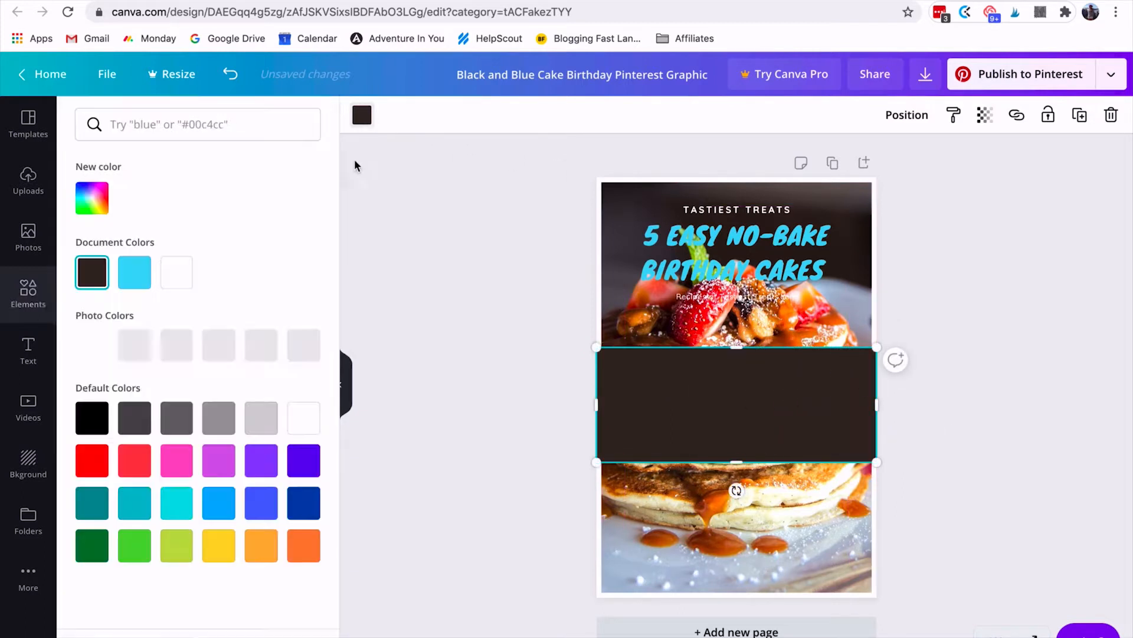
{"action": "left_click", "coordinate": [303, 417]}
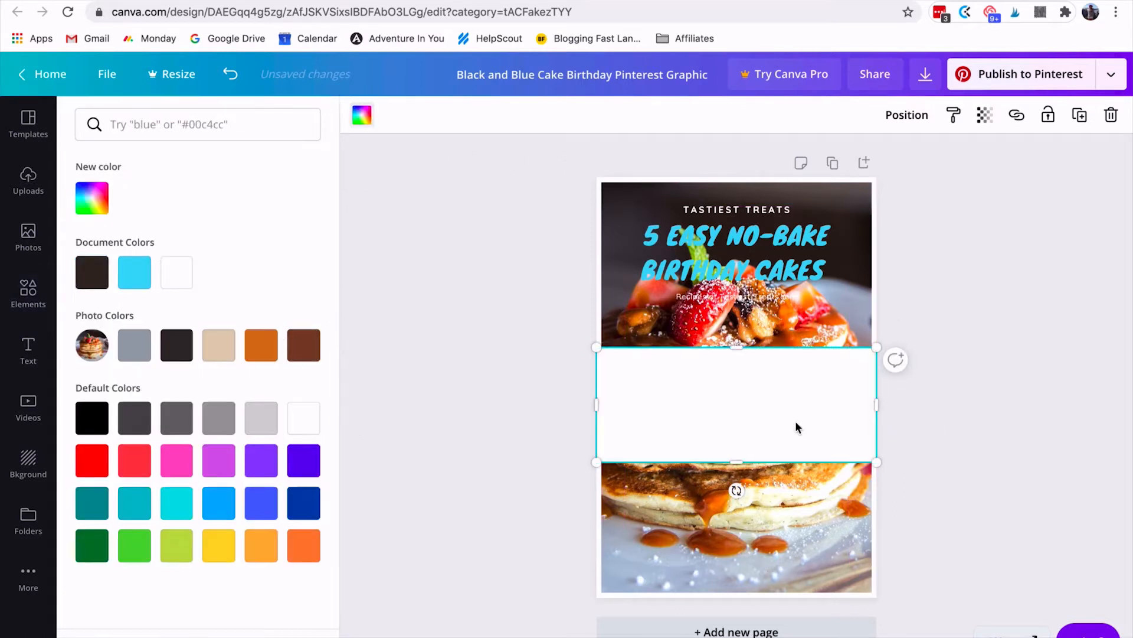
{"action": "left_click", "coordinate": [985, 115]}
{"action": "mouse_move", "coordinate": [936, 163]}
{"action": "left_mouse_down"}
{"action": "mouse_move", "coordinate": [861, 161]}
{"action": "mouse_move", "coordinate": [924, 161]}
{"action": "left_mouse_up"}
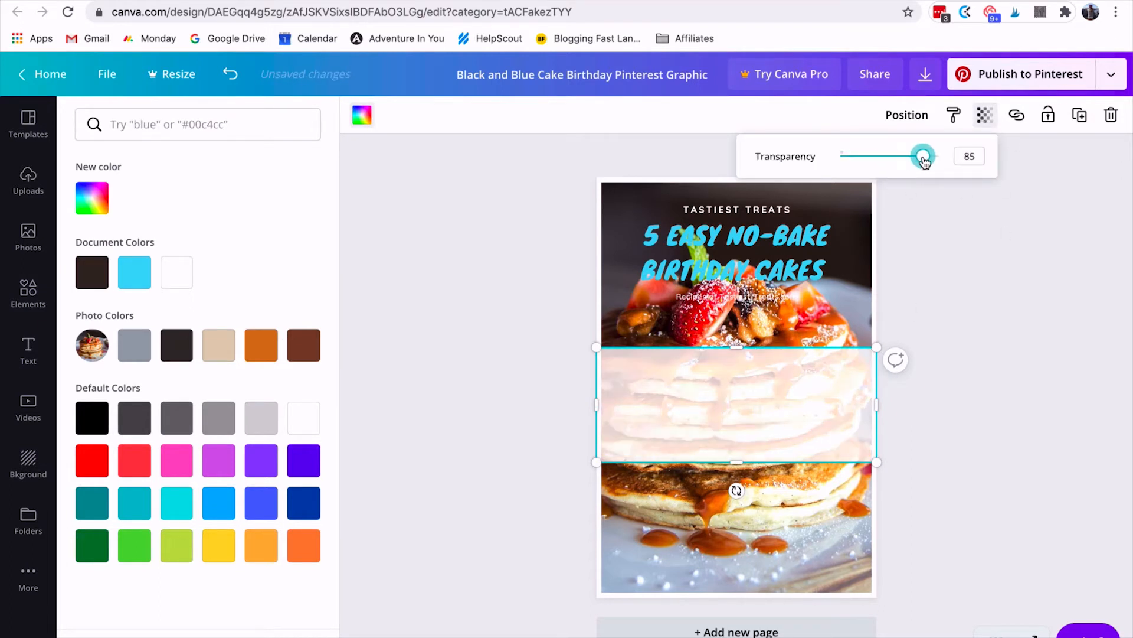
{"action": "left_click", "coordinate": [973, 295]}
Move the headline text group onto the white band and bring it forward in front of the shape.
{"action": "left_click_drag", "start_coordinate": [743, 255], "coordinate": [742, 399]}
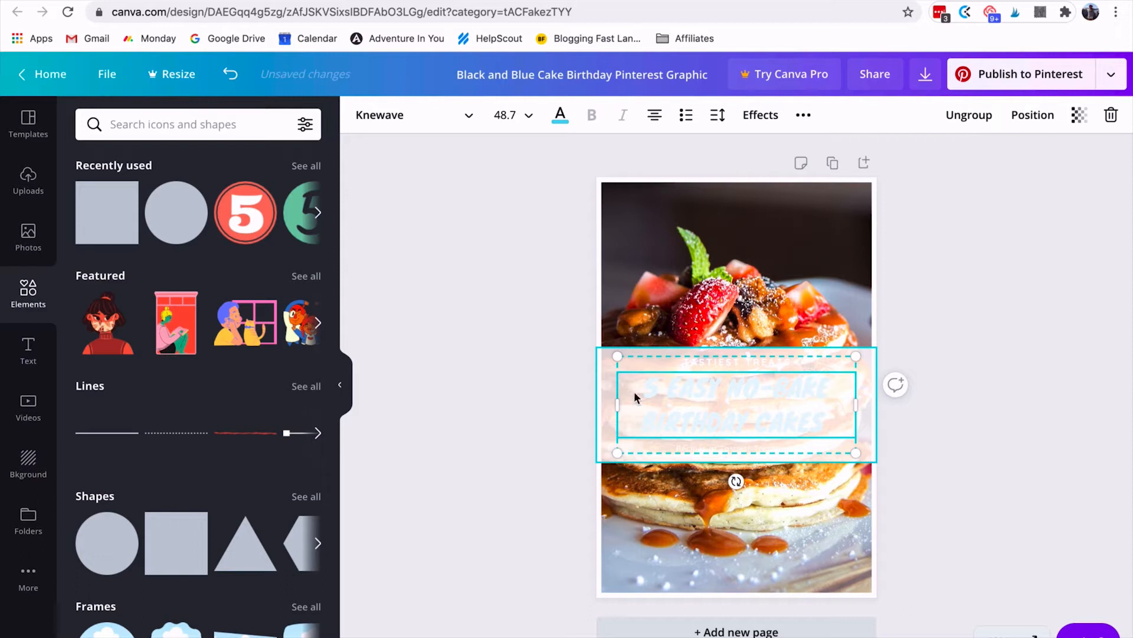
{"action": "left_click", "coordinate": [1033, 114]}
{"action": "left_click", "coordinate": [899, 162]}
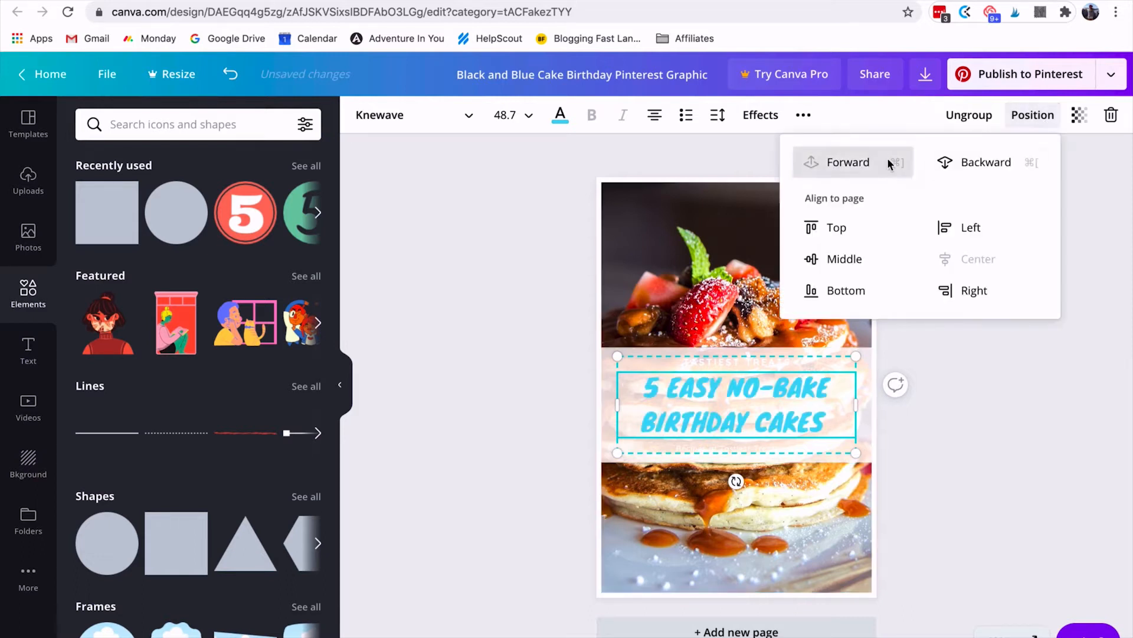
{"action": "left_click", "coordinate": [1086, 427]}
Change the colour of the "TASTIEST TREATS" line to black.
{"action": "left_click", "coordinate": [723, 358]}
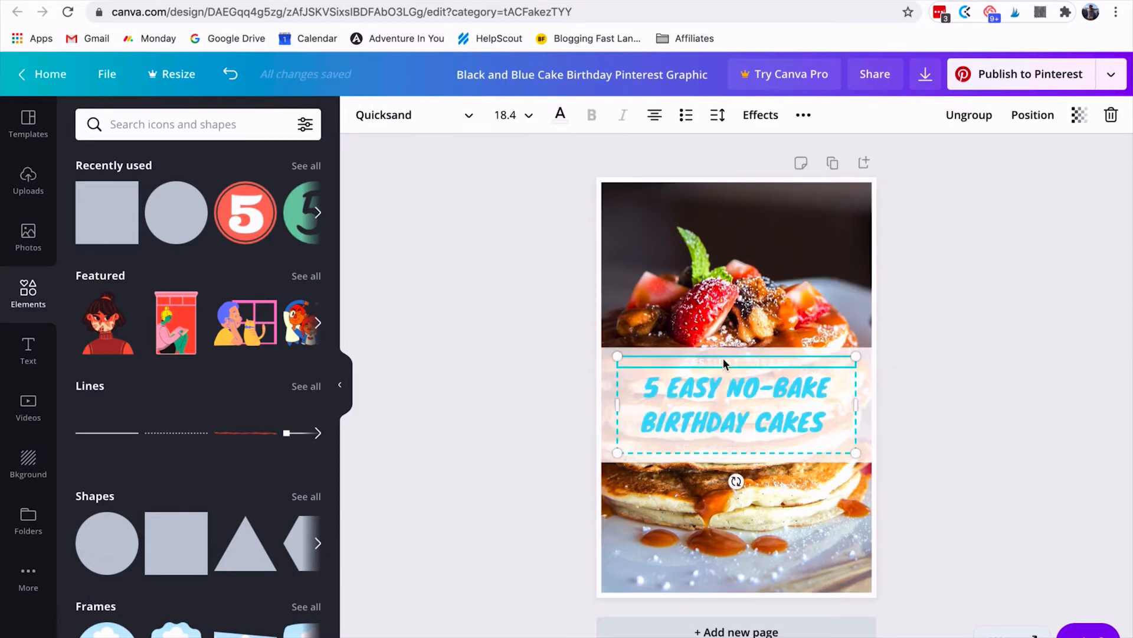
{"action": "left_click_drag", "start_coordinate": [681, 362], "coordinate": [805, 358]}
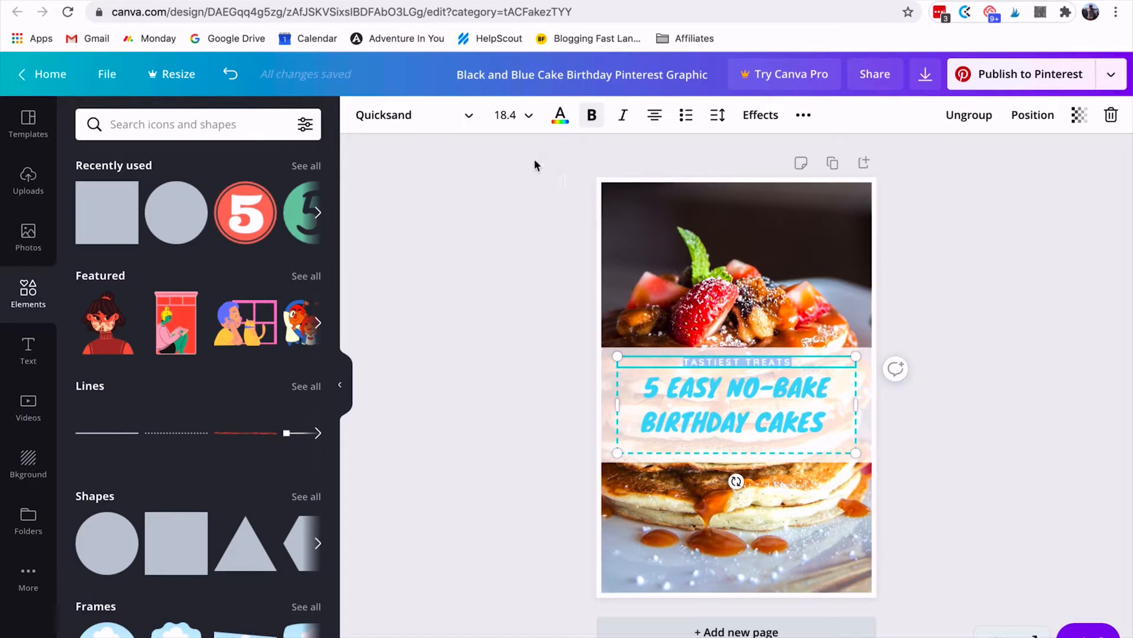
{"action": "left_click", "coordinate": [560, 115]}
{"action": "left_click", "coordinate": [91, 417]}
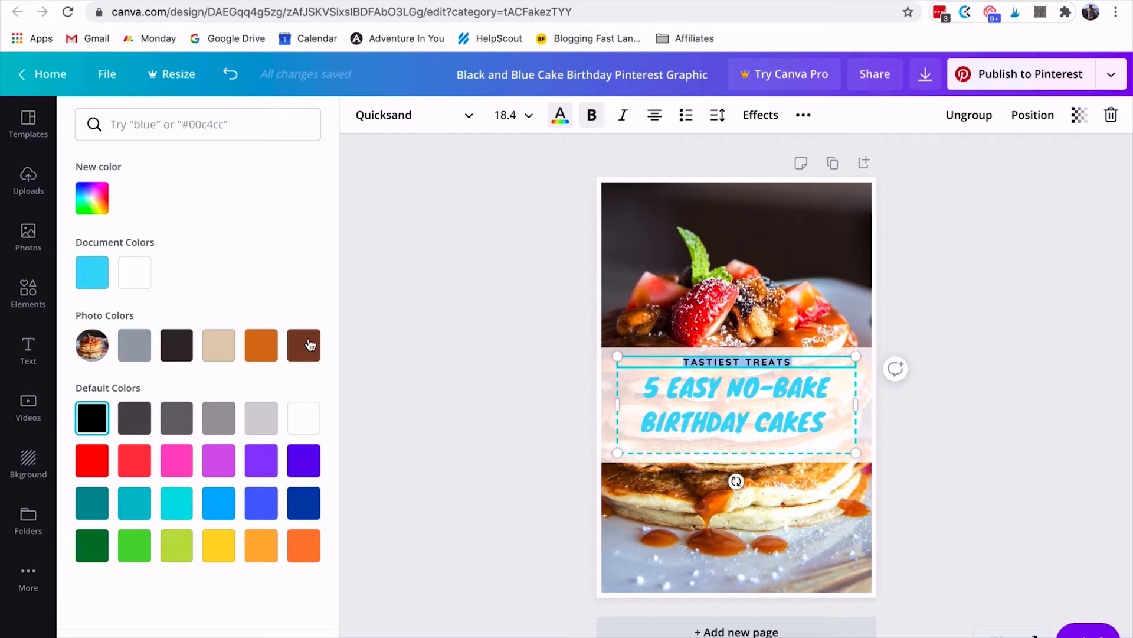
{"action": "left_click", "coordinate": [948, 404]}
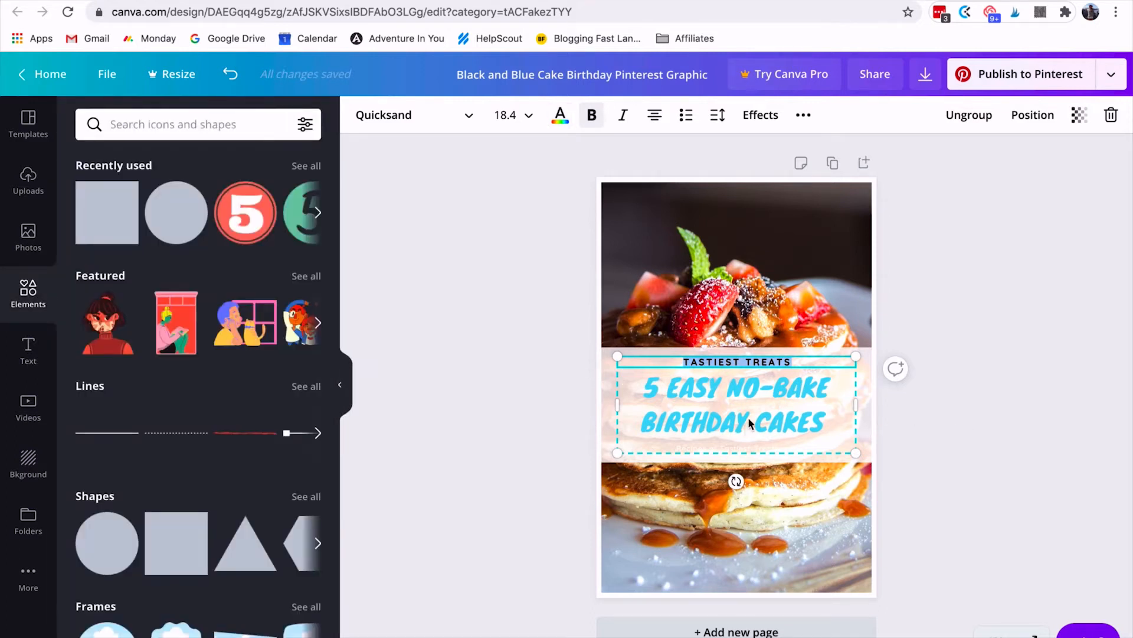
Delete the whole headline text group from the pin.
{"action": "left_click", "coordinate": [715, 407]}
{"action": "left_click", "coordinate": [1111, 115]}
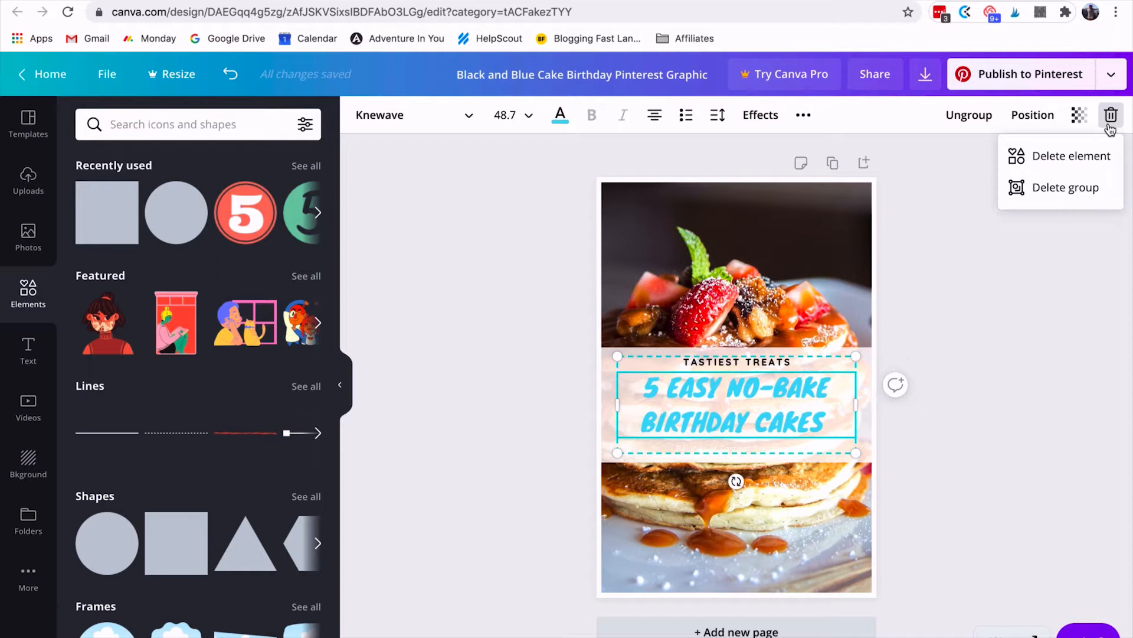
{"action": "left_click", "coordinate": [1046, 189]}
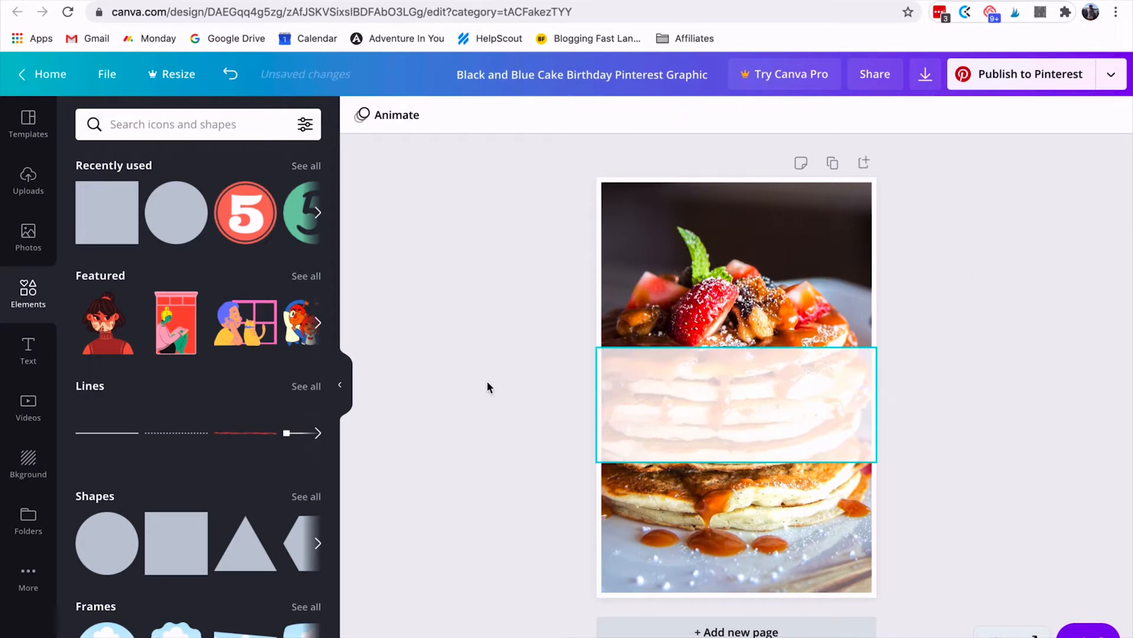
Browse the text font combinations and add the "just breathe" script design to the pin.
{"action": "left_click", "coordinate": [29, 352]}
{"action": "scroll", "coordinate": [148, 498], "scroll_direction": "down", "scroll_amount": 10}
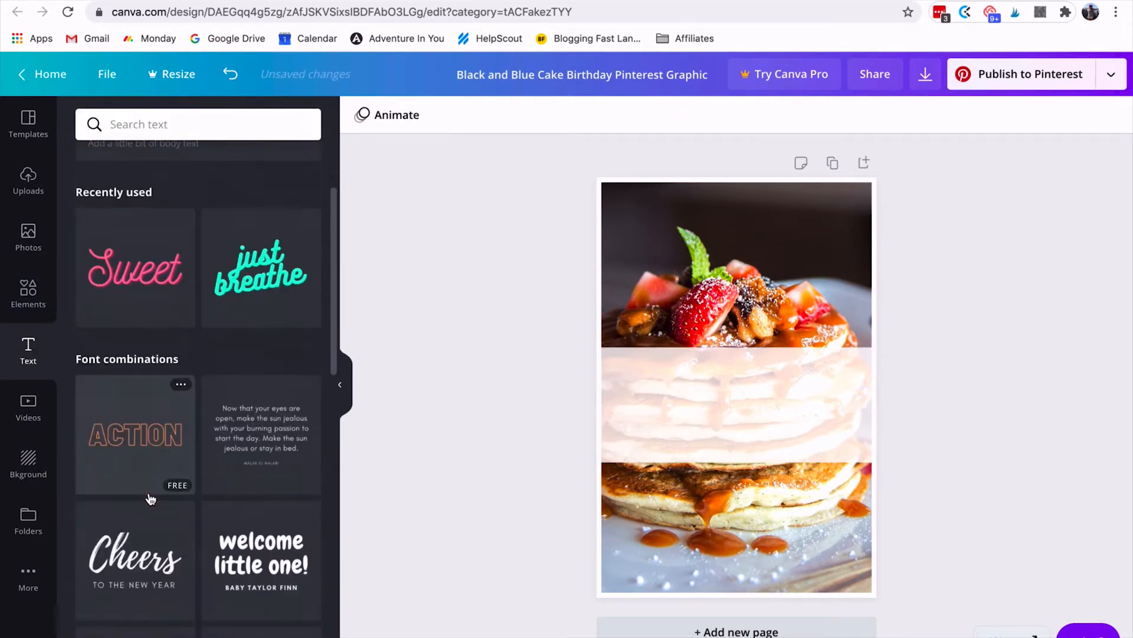
{"action": "scroll", "coordinate": [150, 499], "scroll_direction": "down", "scroll_amount": 5}
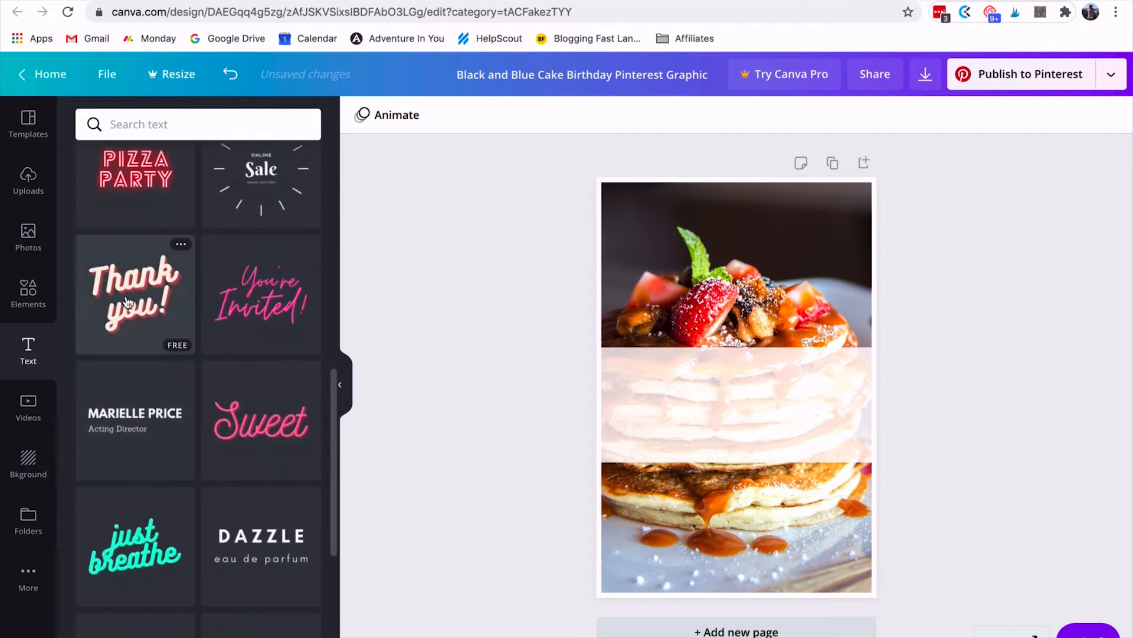
{"action": "scroll", "coordinate": [198, 427], "scroll_direction": "down", "scroll_amount": 10}
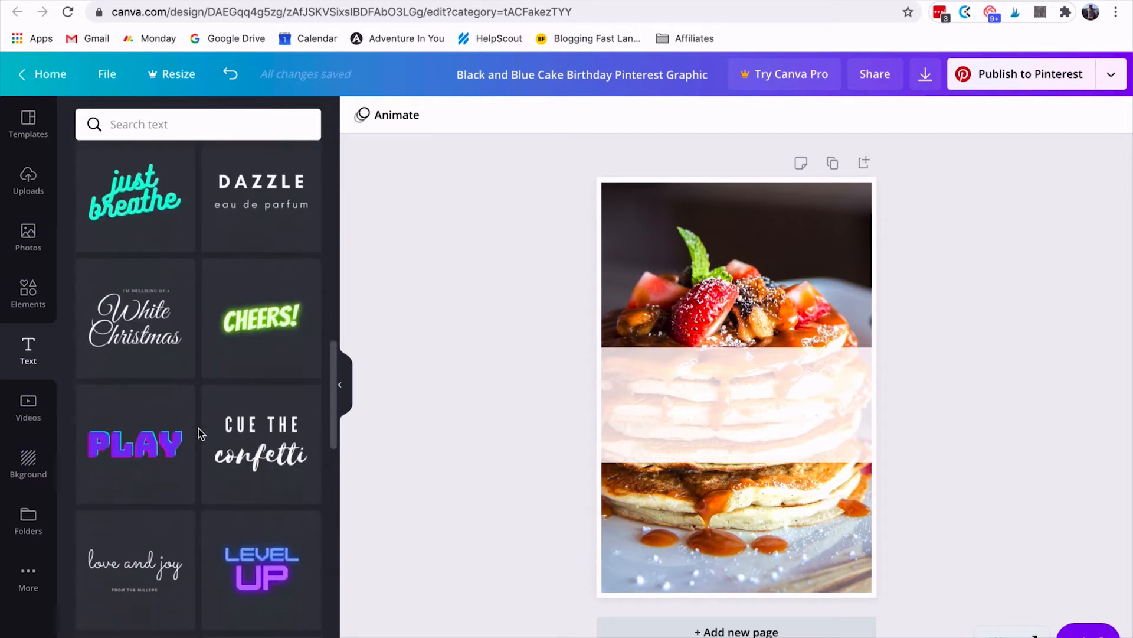
{"action": "scroll", "coordinate": [197, 431], "scroll_direction": "down", "scroll_amount": 5}
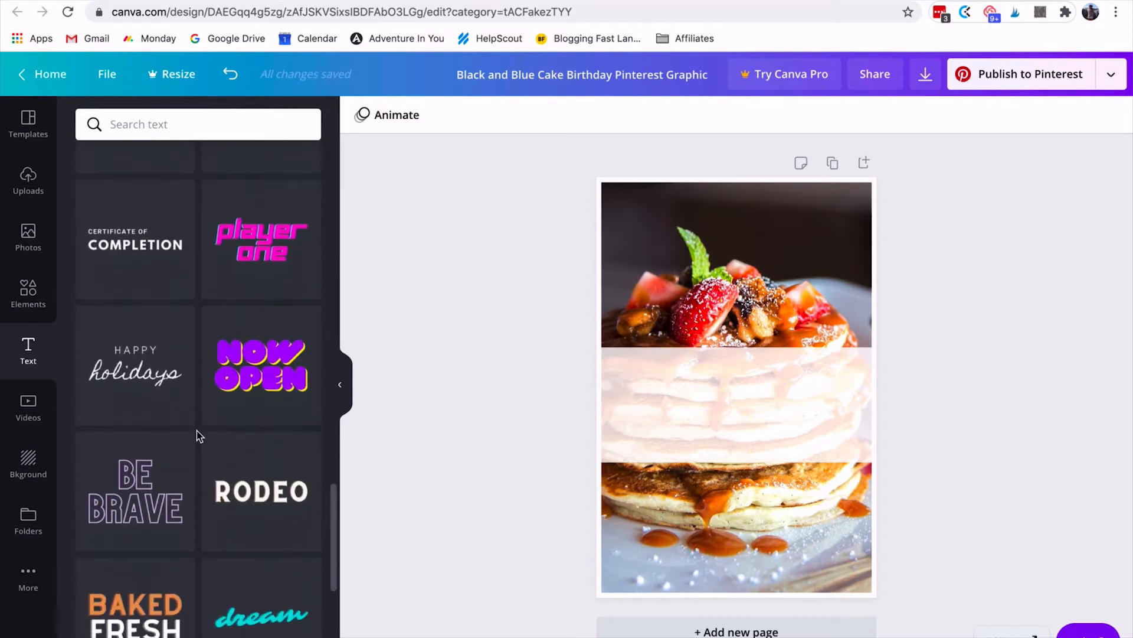
{"action": "left_click", "coordinate": [146, 451]}
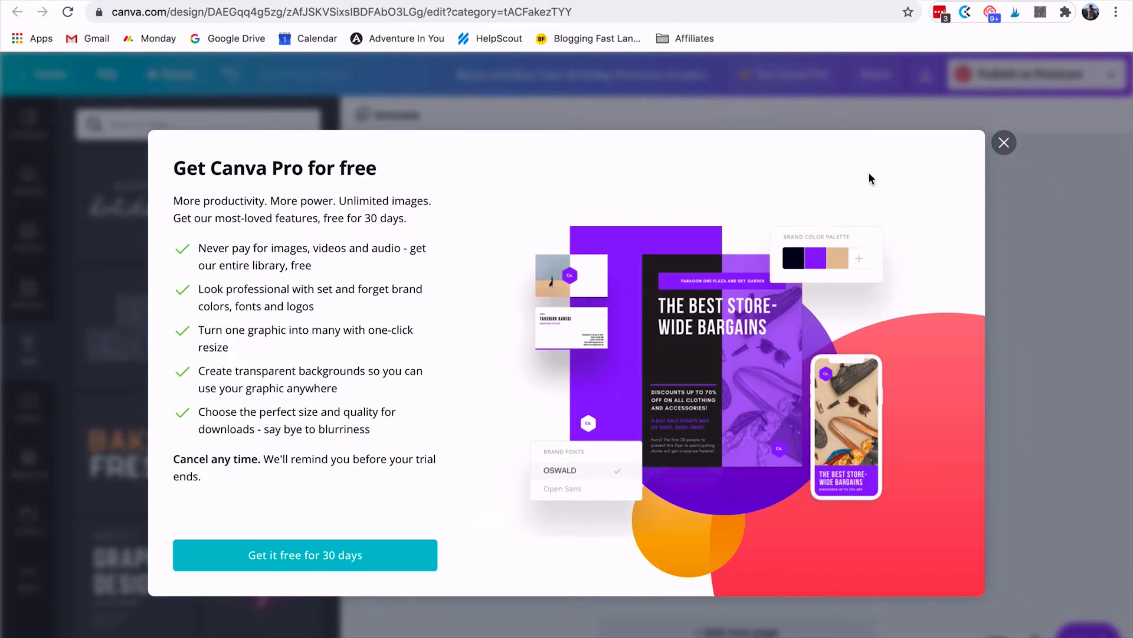
{"action": "key", "text": "Escape"}
{"action": "scroll", "coordinate": [218, 425], "scroll_direction": "up", "scroll_amount": 10}
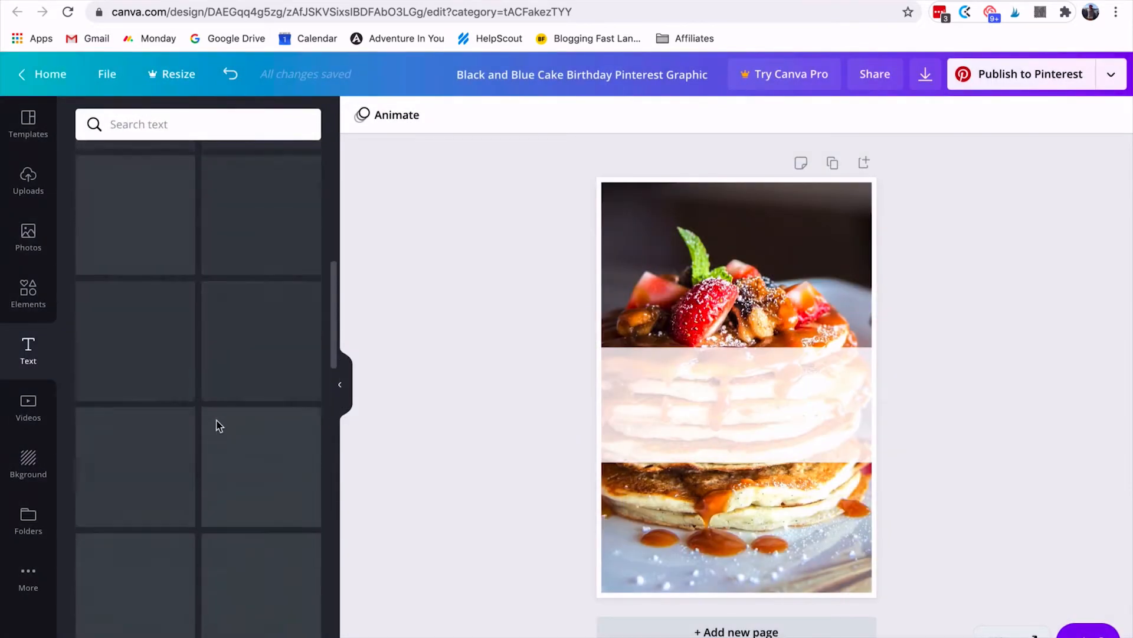
{"action": "scroll", "coordinate": [218, 425], "scroll_direction": "up", "scroll_amount": 1}
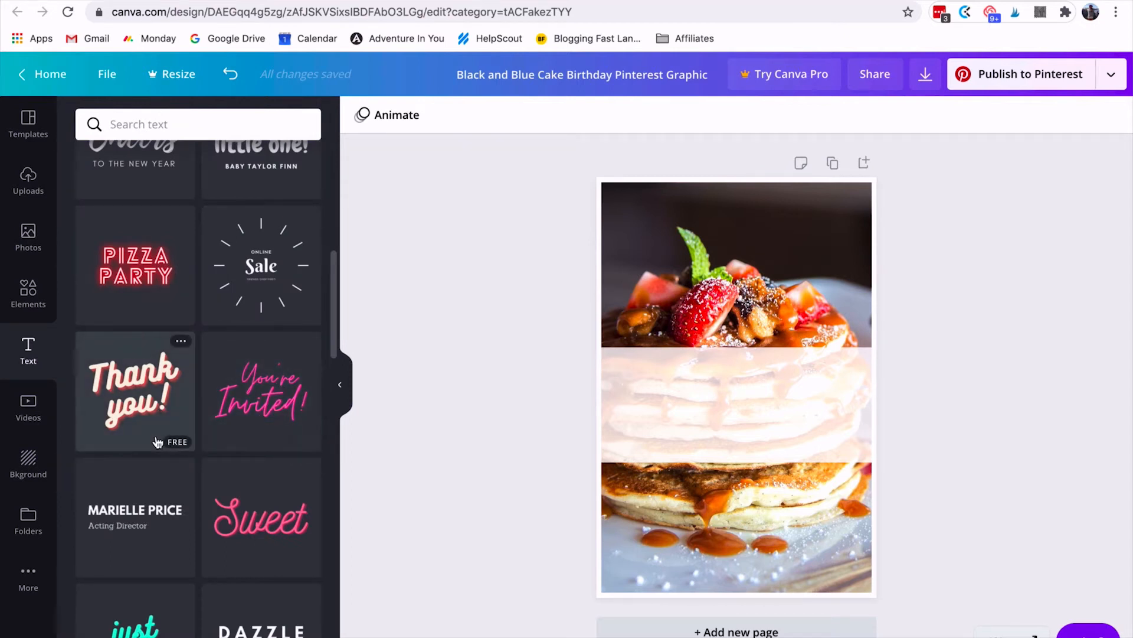
{"action": "scroll", "coordinate": [157, 441], "scroll_direction": "down", "scroll_amount": 3}
{"action": "left_click", "coordinate": [137, 493]}
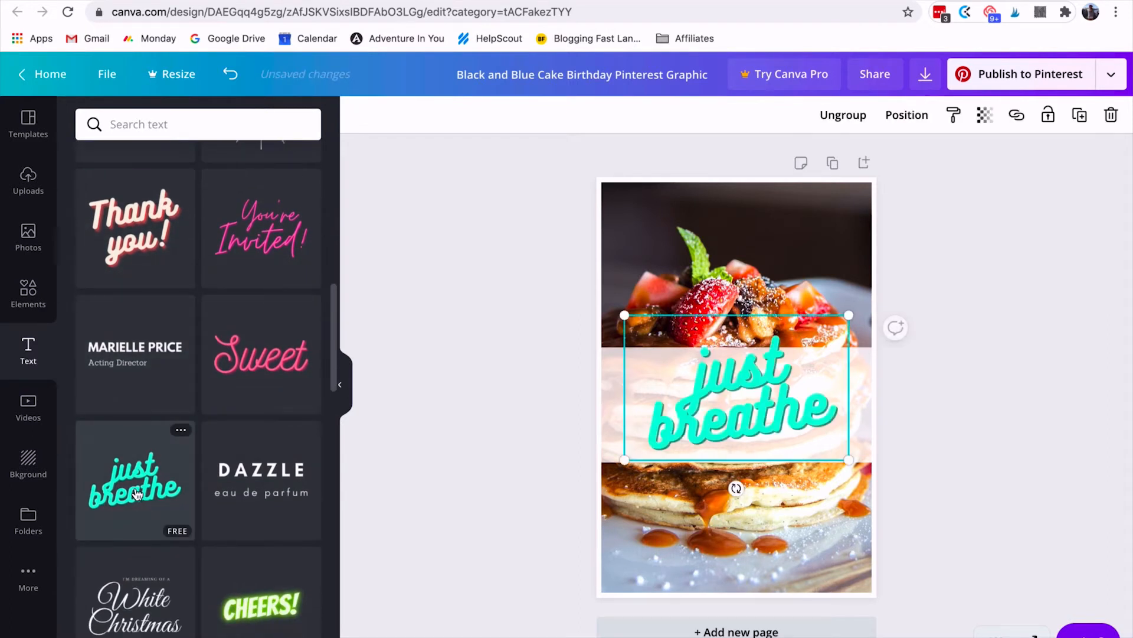
Replace the "just" line with "The Best" and set its font size to 80.
{"action": "left_click", "coordinate": [735, 388]}
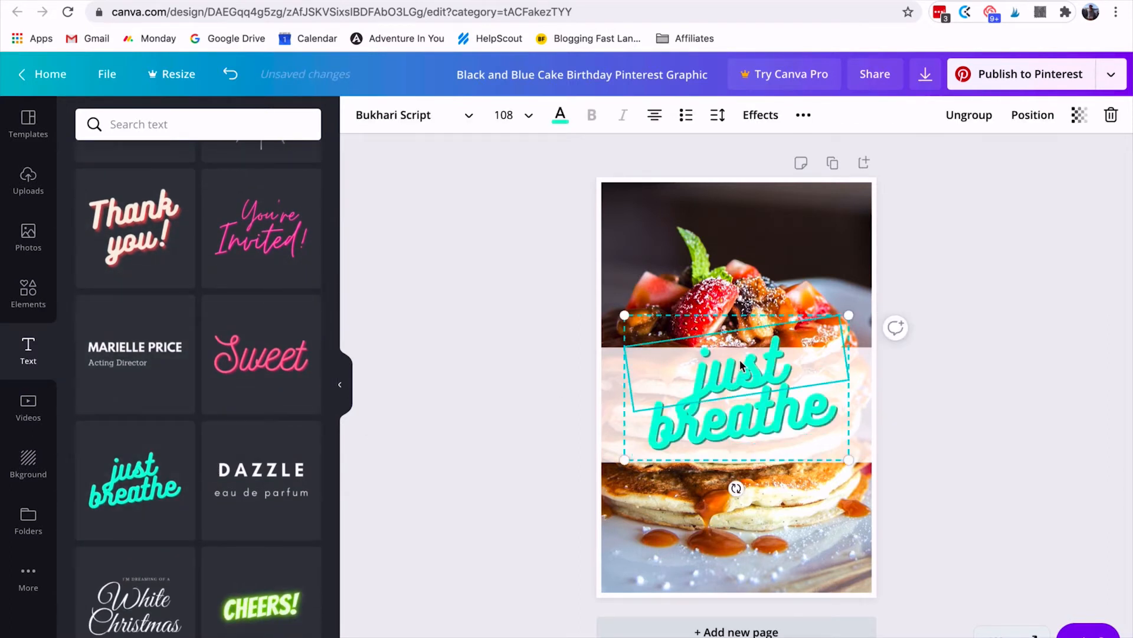
{"action": "double_click", "coordinate": [739, 366]}
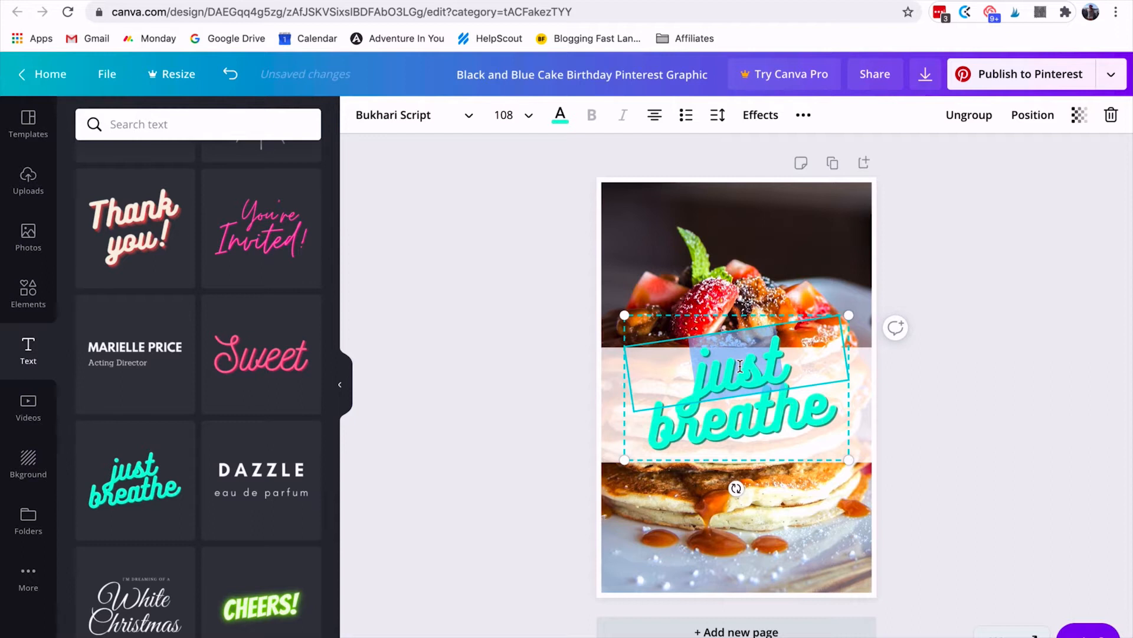
{"action": "type", "text": "The Best"}
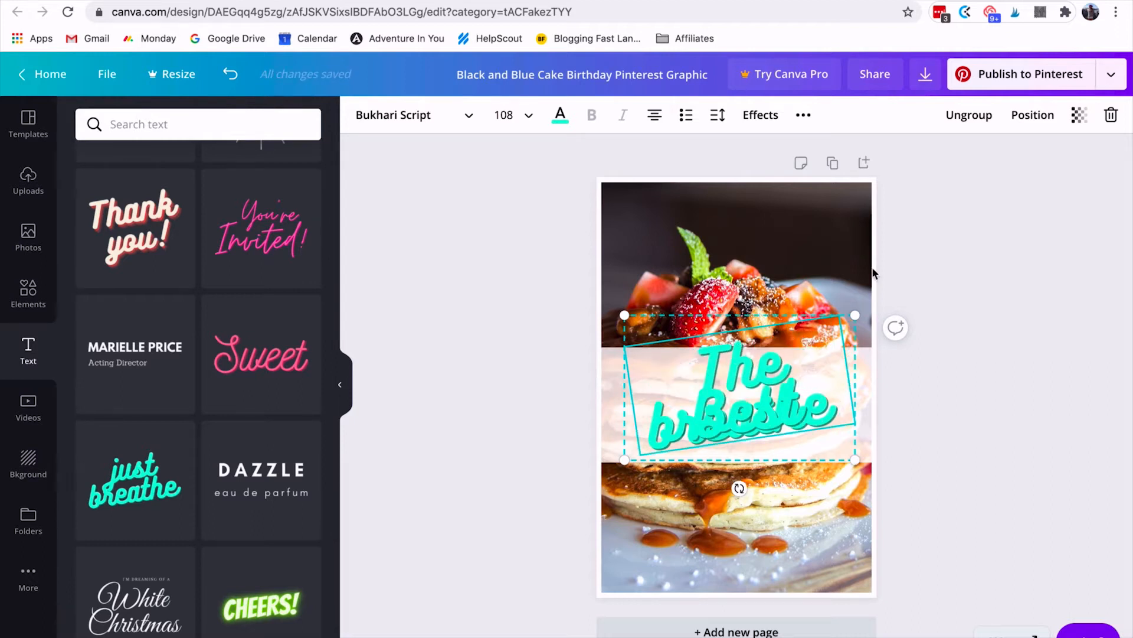
{"action": "left_click", "coordinate": [509, 115]}
{"action": "scroll", "coordinate": [524, 384], "scroll_direction": "down", "scroll_amount": 6}
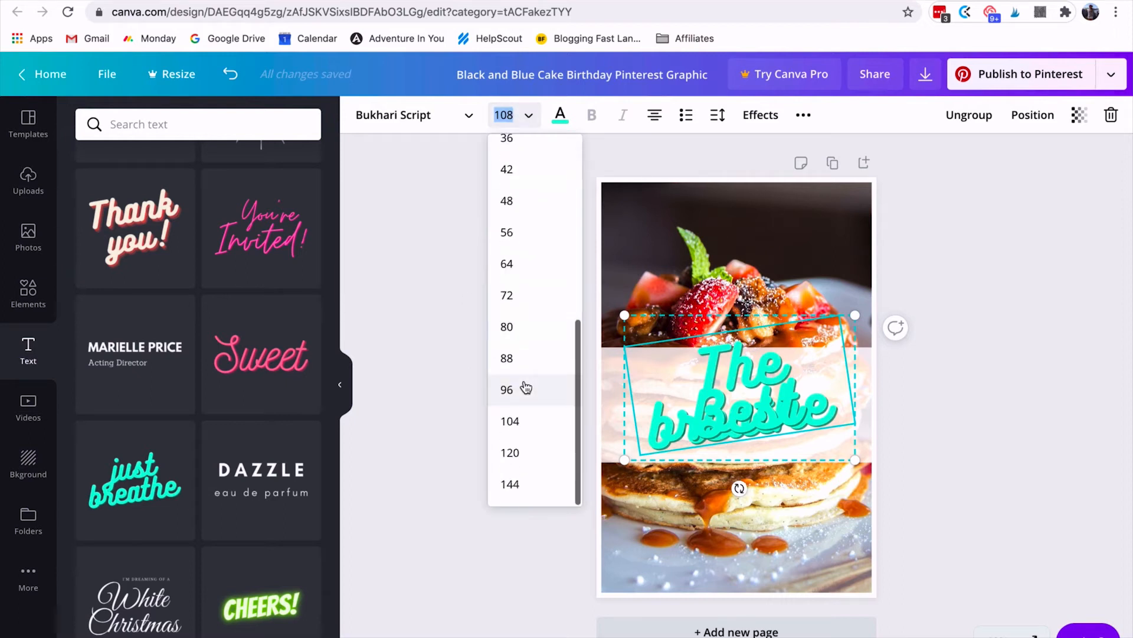
{"action": "left_click", "coordinate": [527, 335]}
Replace the "breathe" line with "Pancakes" and set its font size to 80.
{"action": "left_click", "coordinate": [760, 421]}
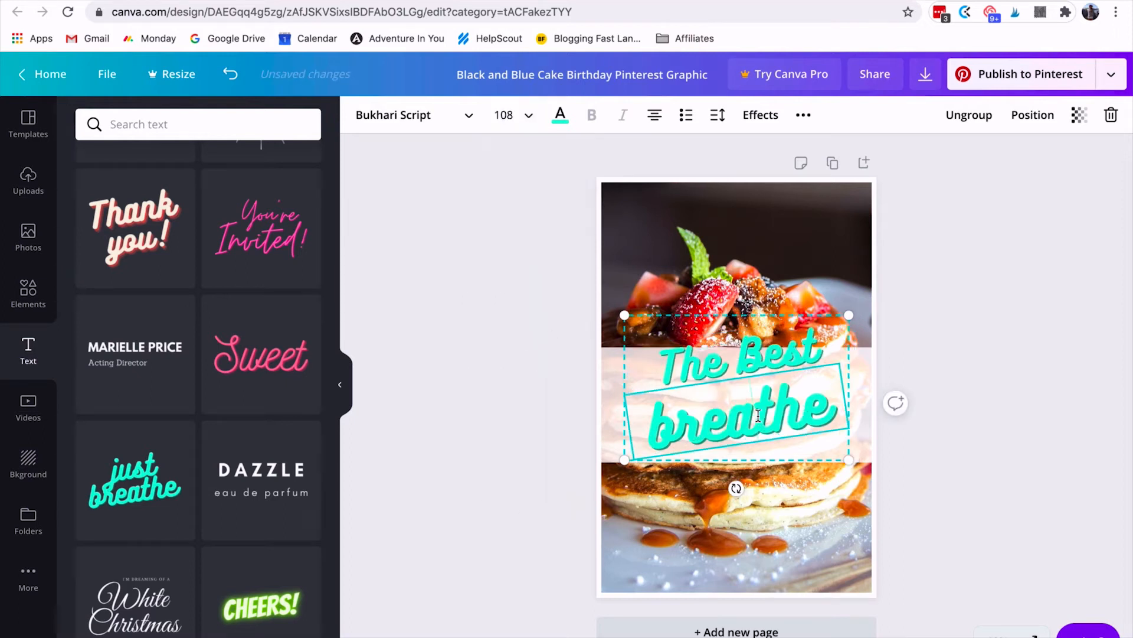
{"action": "double_click", "coordinate": [758, 416]}
{"action": "type", "text": "Pancakes"}
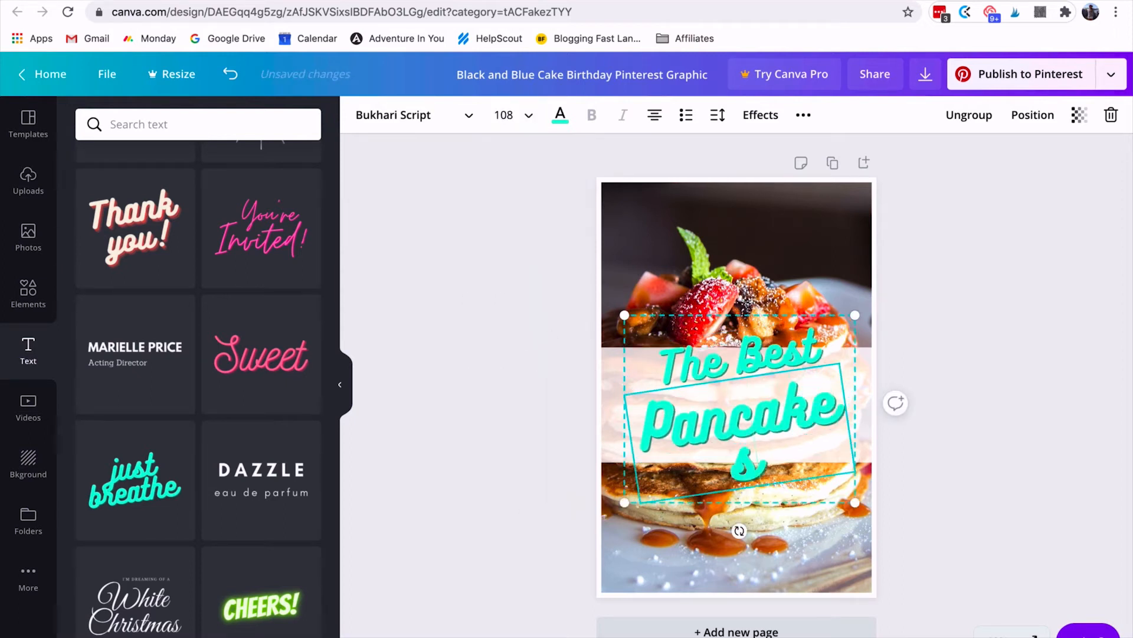
{"action": "key", "text": "ctrl+a"}
{"action": "left_click", "coordinate": [514, 114]}
{"action": "scroll", "coordinate": [516, 475], "scroll_direction": "down", "scroll_amount": 3}
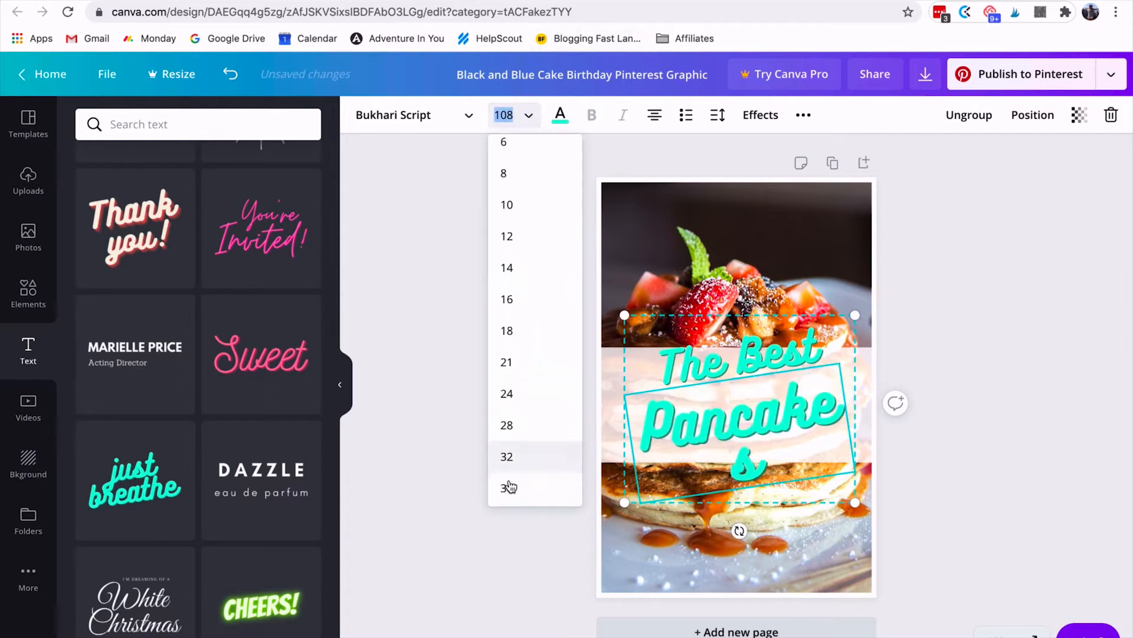
{"action": "scroll", "coordinate": [520, 473], "scroll_direction": "down", "scroll_amount": 1}
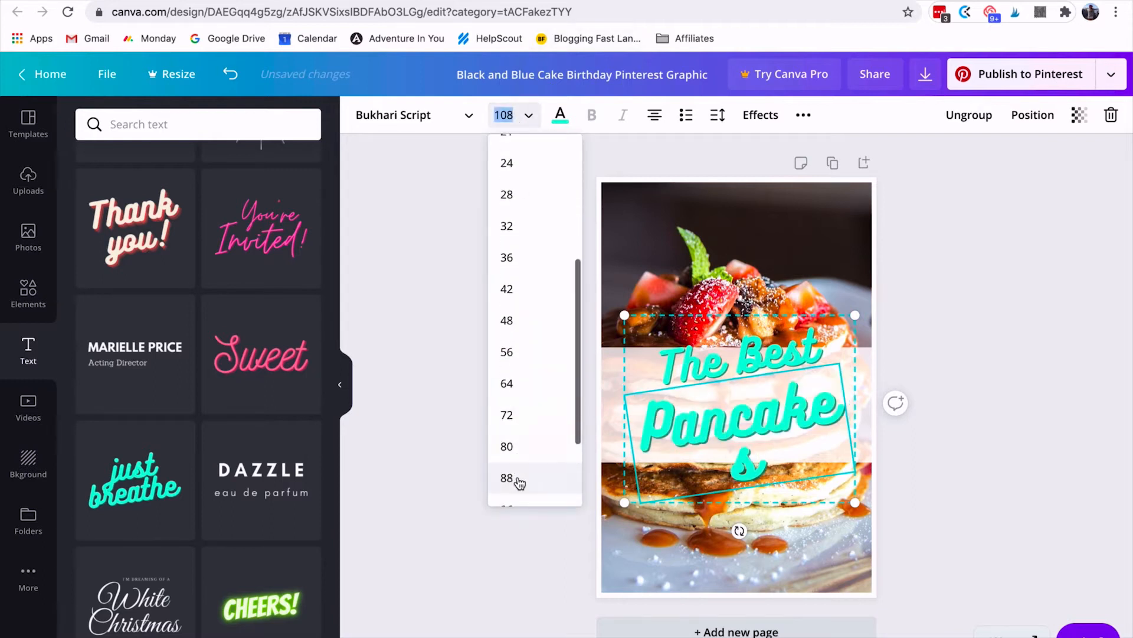
{"action": "left_click", "coordinate": [521, 449]}
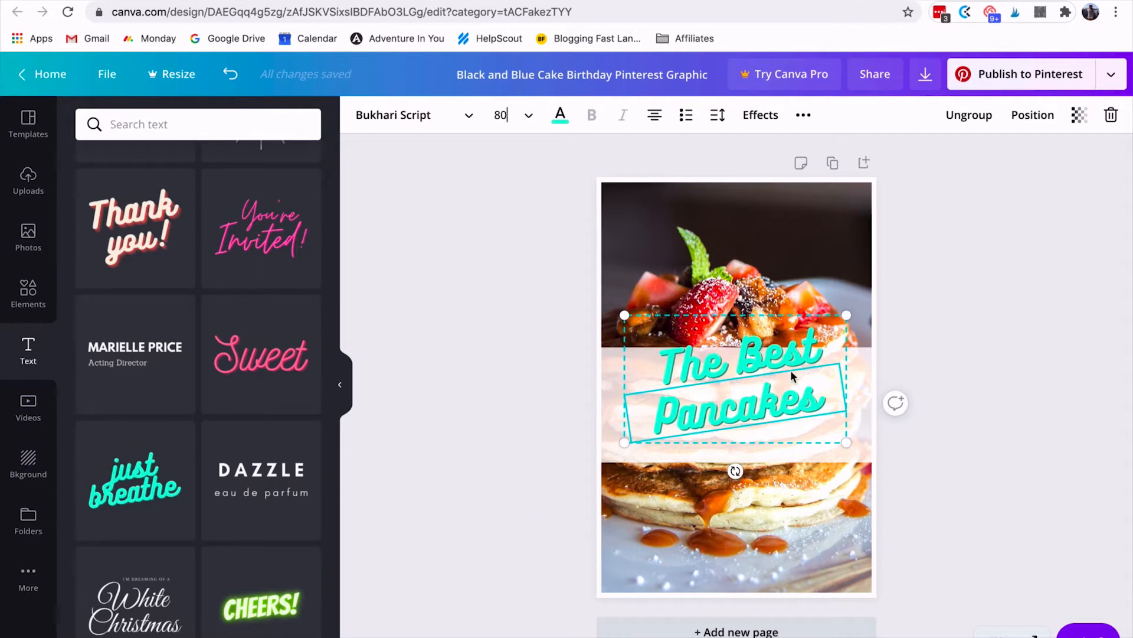
Shift the text group down onto the white band and colour the "The Best" line blue.
{"action": "left_click_drag", "start_coordinate": [777, 371], "coordinate": [763, 401]}
{"action": "left_click", "coordinate": [560, 115]}
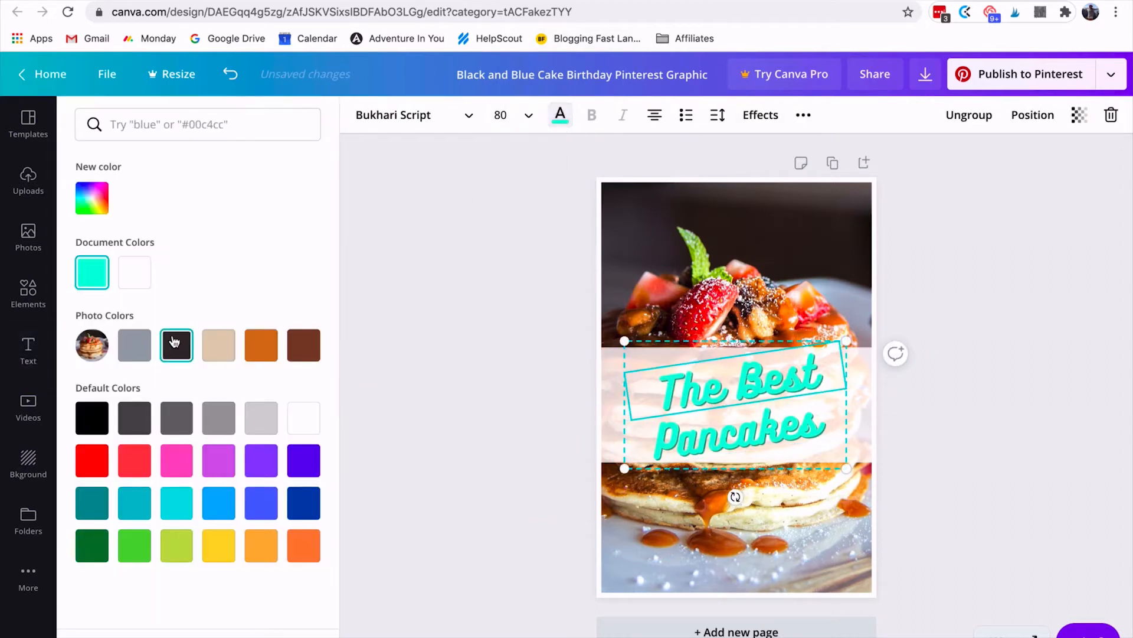
{"action": "left_click", "coordinate": [260, 509]}
Colour the whole "Pancakes" line pink and deselect the text.
{"action": "left_click", "coordinate": [657, 450]}
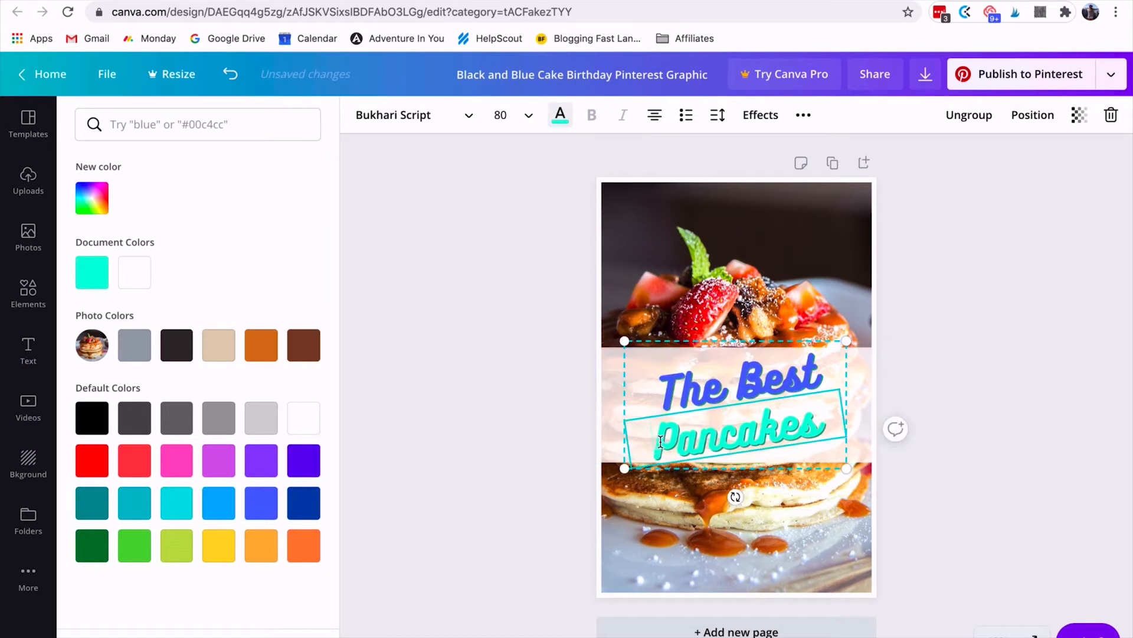
{"action": "left_click_drag", "start_coordinate": [657, 443], "coordinate": [827, 419]}
{"action": "left_click", "coordinate": [181, 470]}
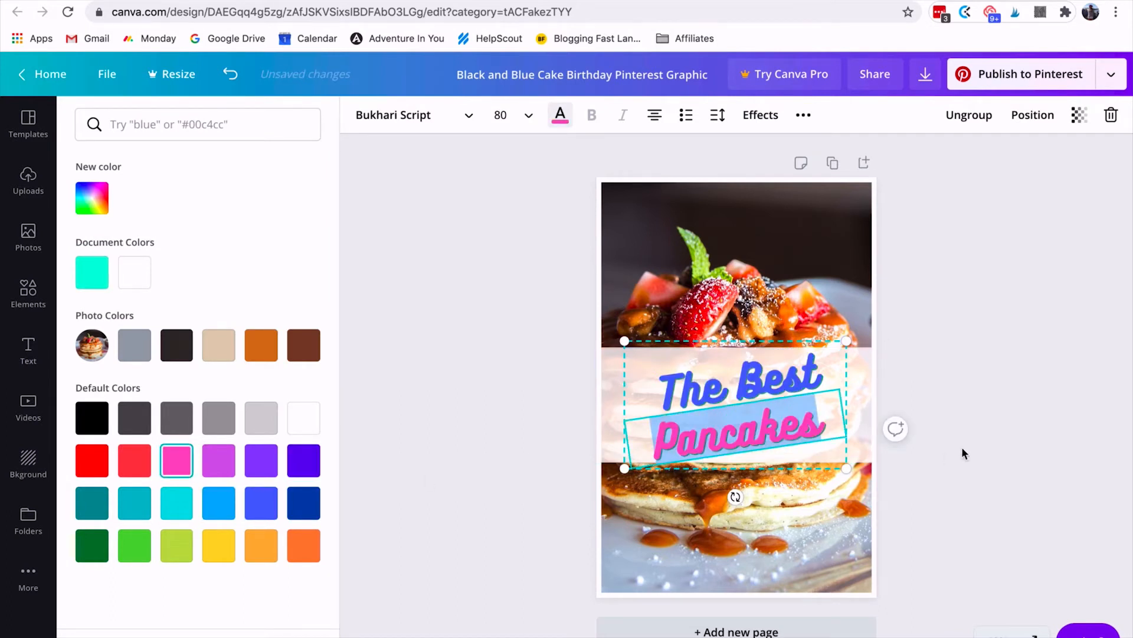
{"action": "left_click", "coordinate": [1000, 427]}
Apply the Shadow effect to the "Pancakes" line and make its shadow colour black.
{"action": "left_click", "coordinate": [705, 428]}
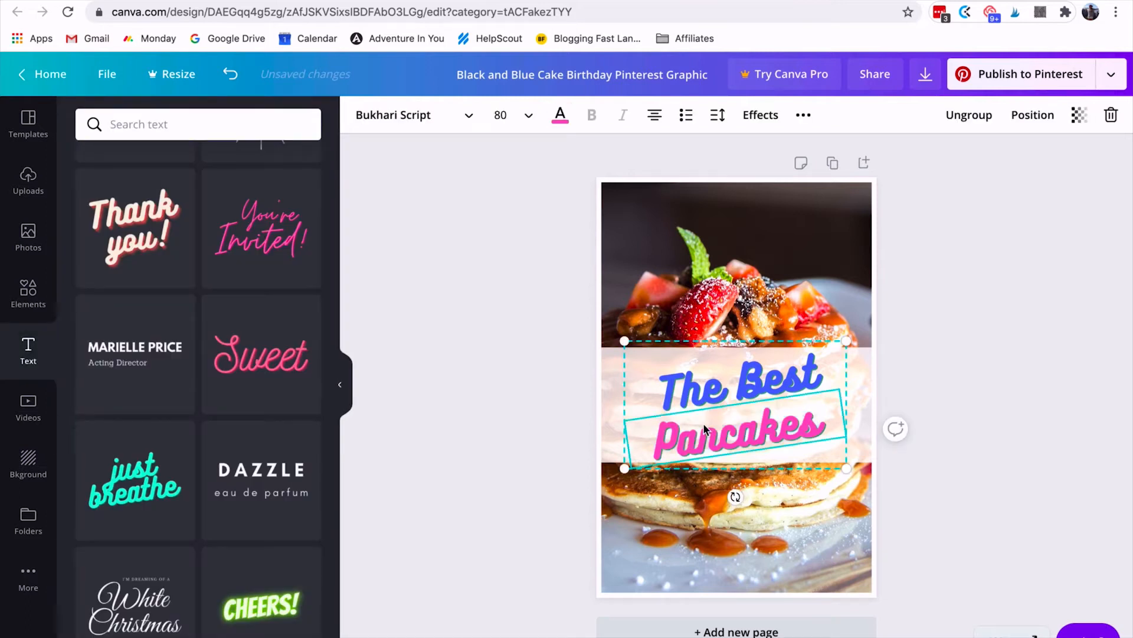
{"action": "left_click", "coordinate": [759, 115]}
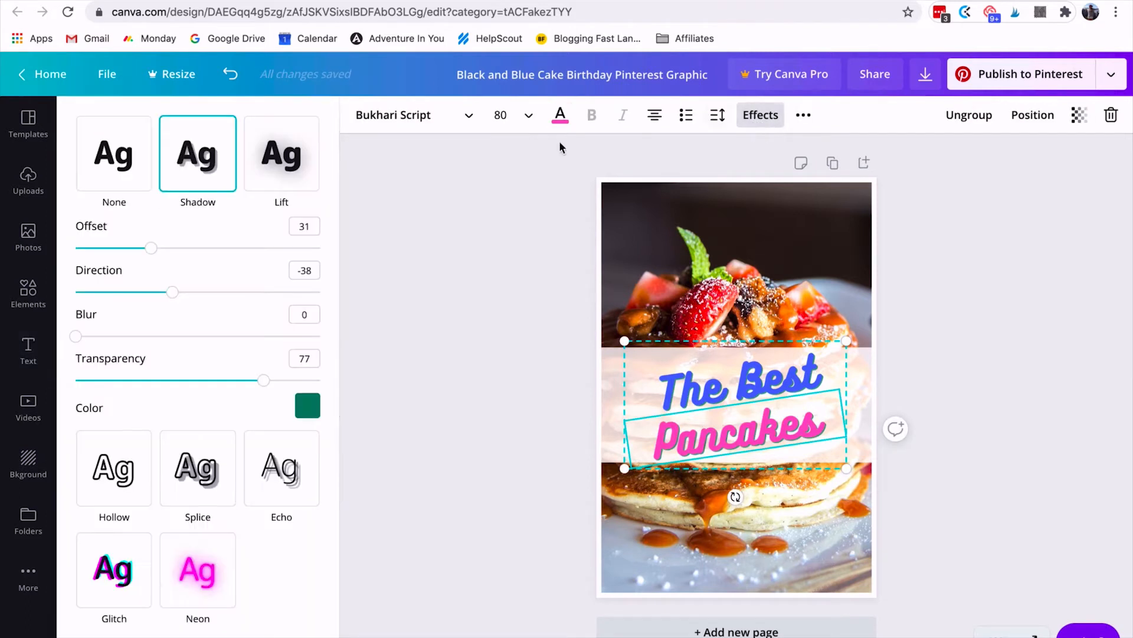
{"action": "left_click", "coordinate": [179, 163]}
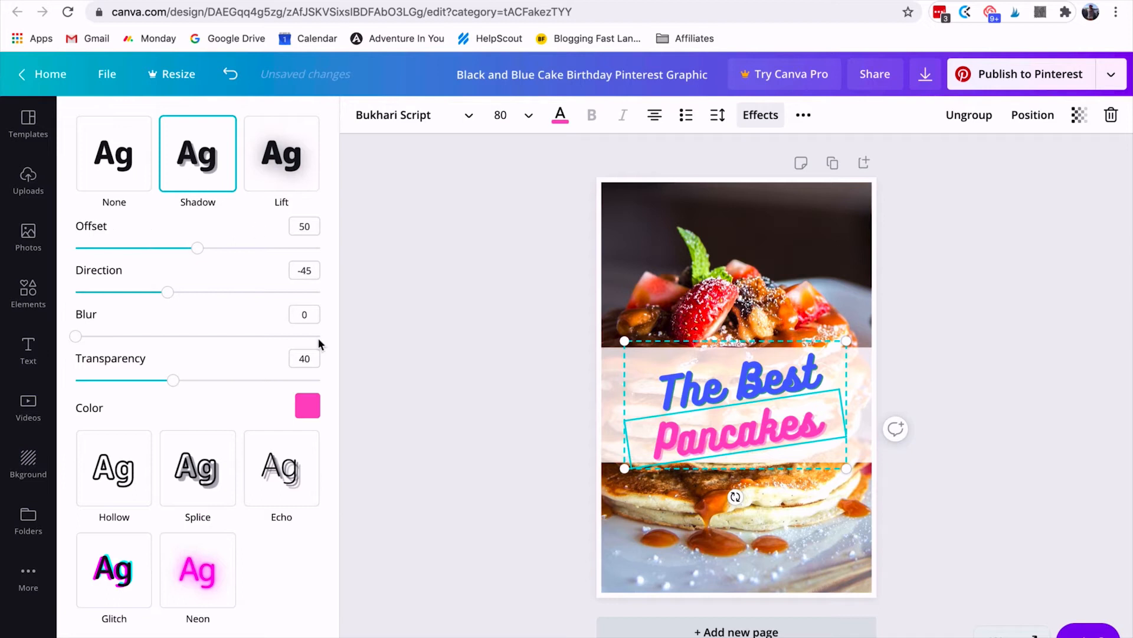
{"action": "left_click", "coordinate": [308, 405]}
{"action": "left_click", "coordinate": [101, 314]}
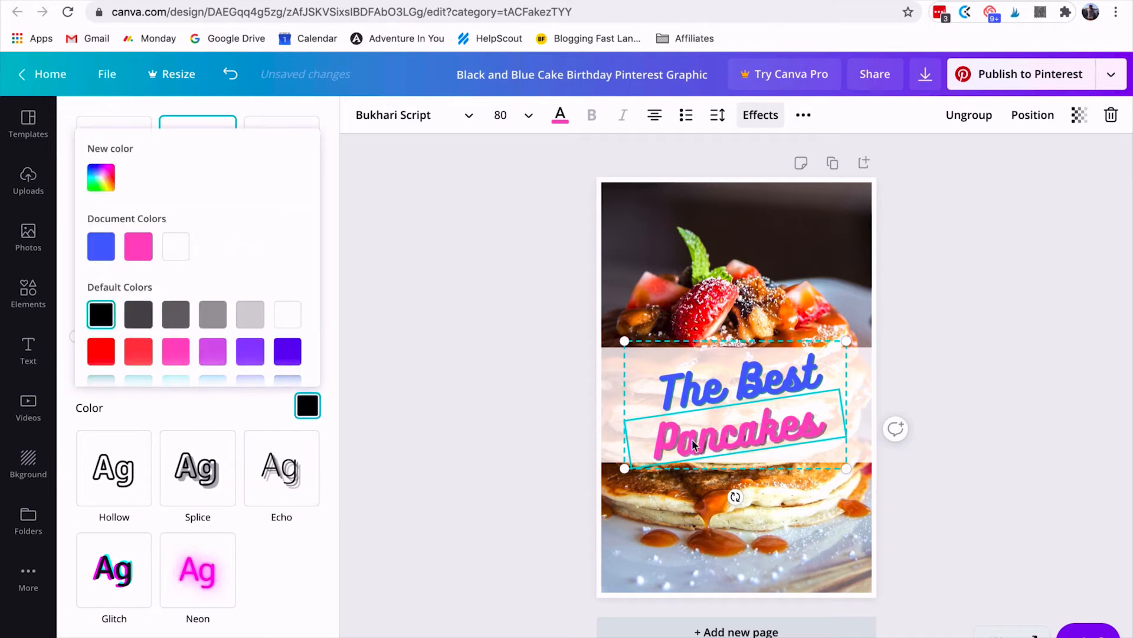
{"action": "left_click", "coordinate": [229, 405]}
Set the "Pancakes" shadow's transparency to 100 and offset to 77, and adjust its direction slightly.
{"action": "left_click_drag", "start_coordinate": [174, 381], "coordinate": [357, 384]}
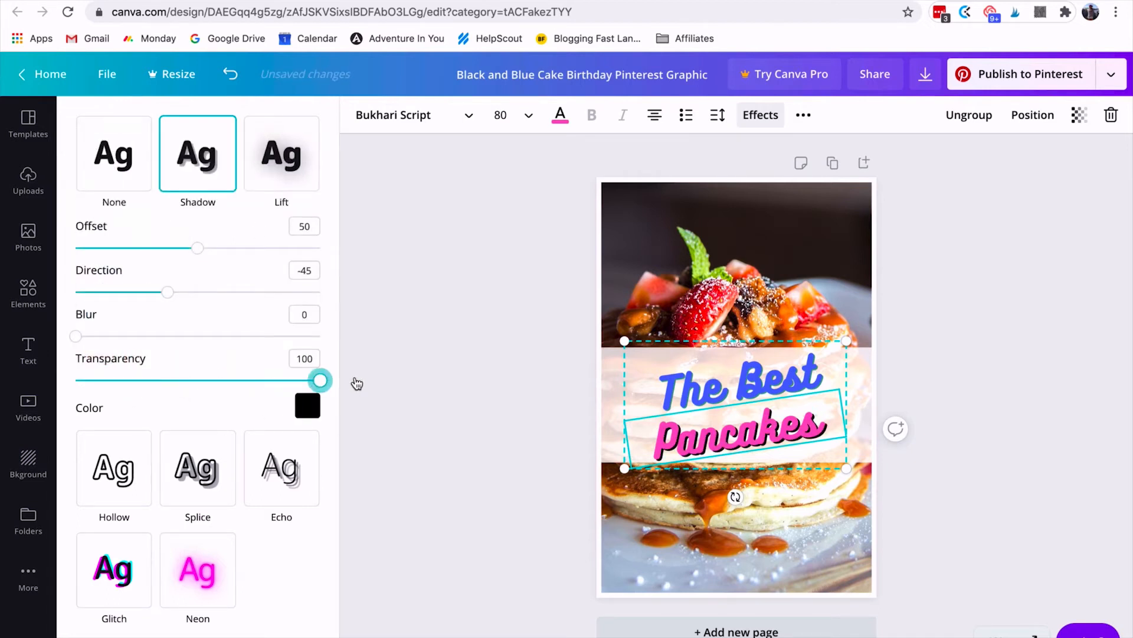
{"action": "left_click_drag", "start_coordinate": [197, 248], "coordinate": [263, 248]}
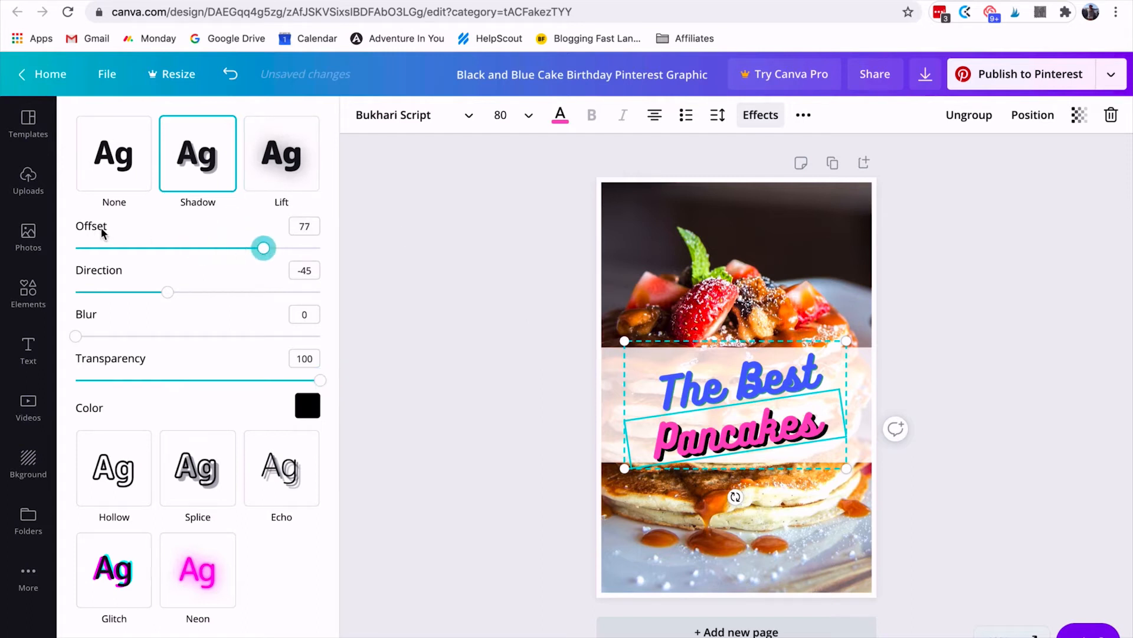
{"action": "mouse_move", "coordinate": [171, 293]}
{"action": "left_mouse_down"}
{"action": "mouse_move", "coordinate": [98, 293]}
{"action": "mouse_move", "coordinate": [193, 293]}
{"action": "mouse_move", "coordinate": [162, 293]}
{"action": "left_mouse_up"}
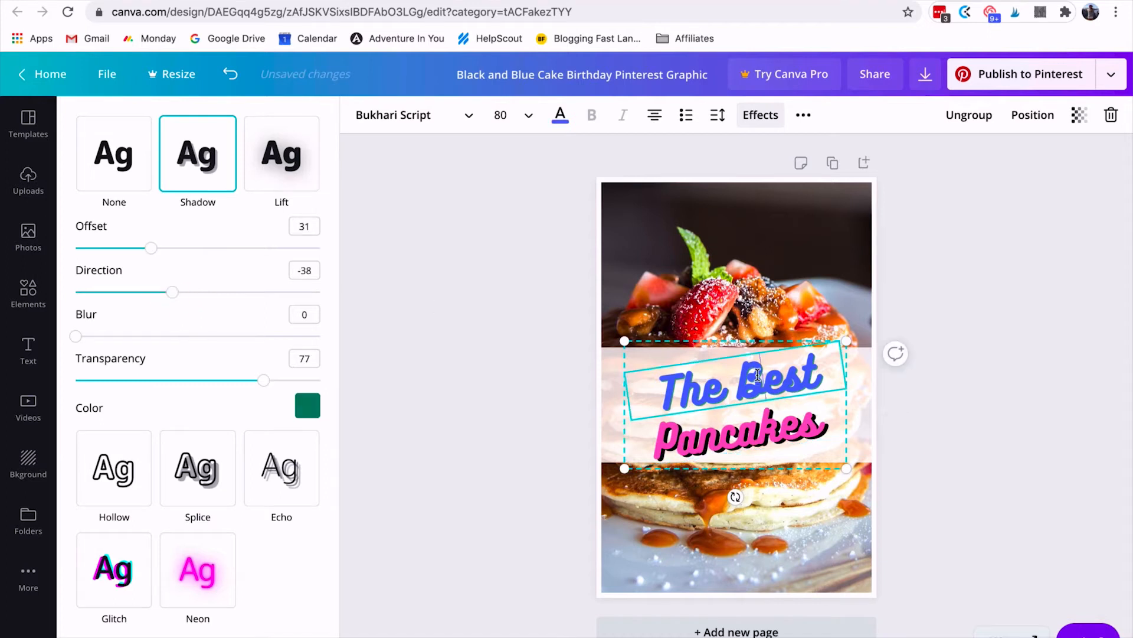
Give the "The Best" line a black shadow with transparency 100 and a larger offset.
{"action": "left_click", "coordinate": [758, 375]}
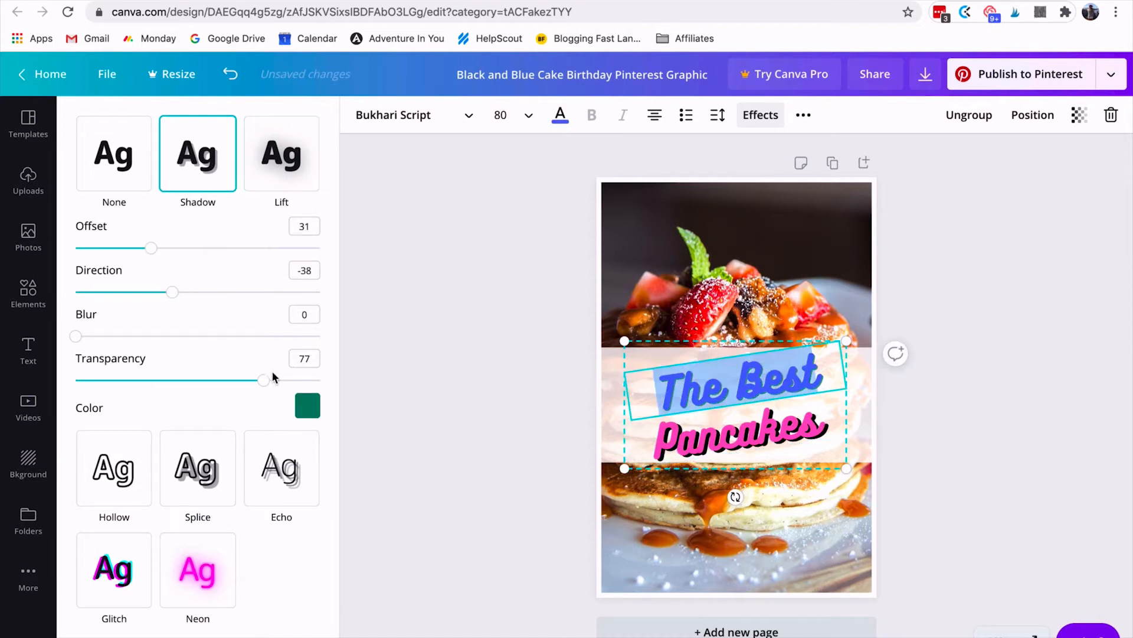
{"action": "left_click", "coordinate": [306, 406]}
{"action": "left_click", "coordinate": [99, 315]}
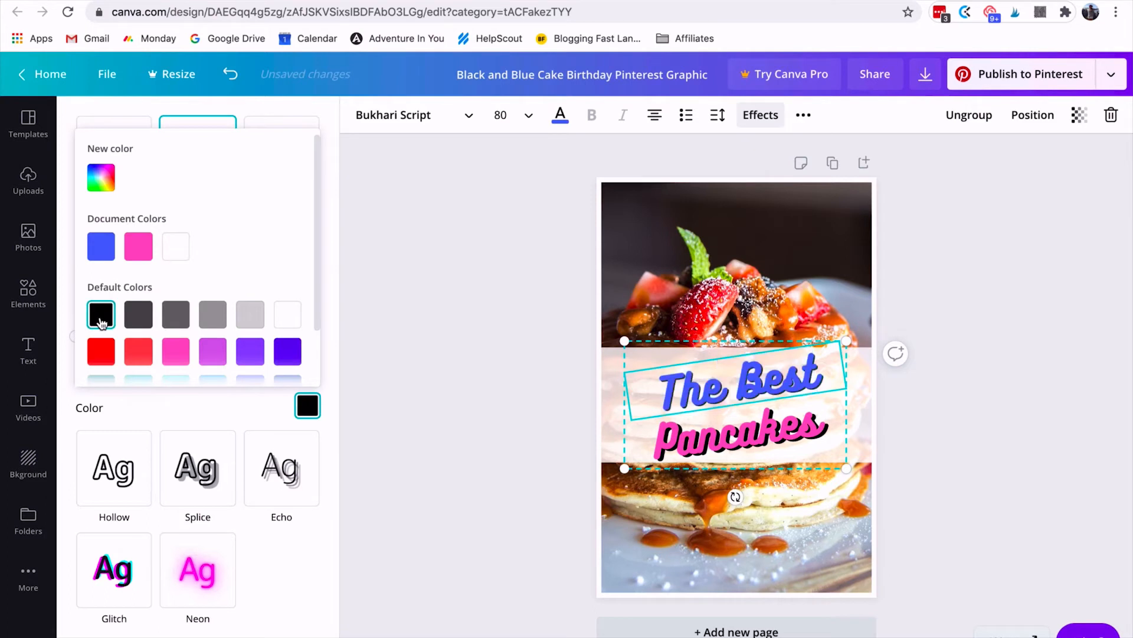
{"action": "left_click", "coordinate": [195, 407]}
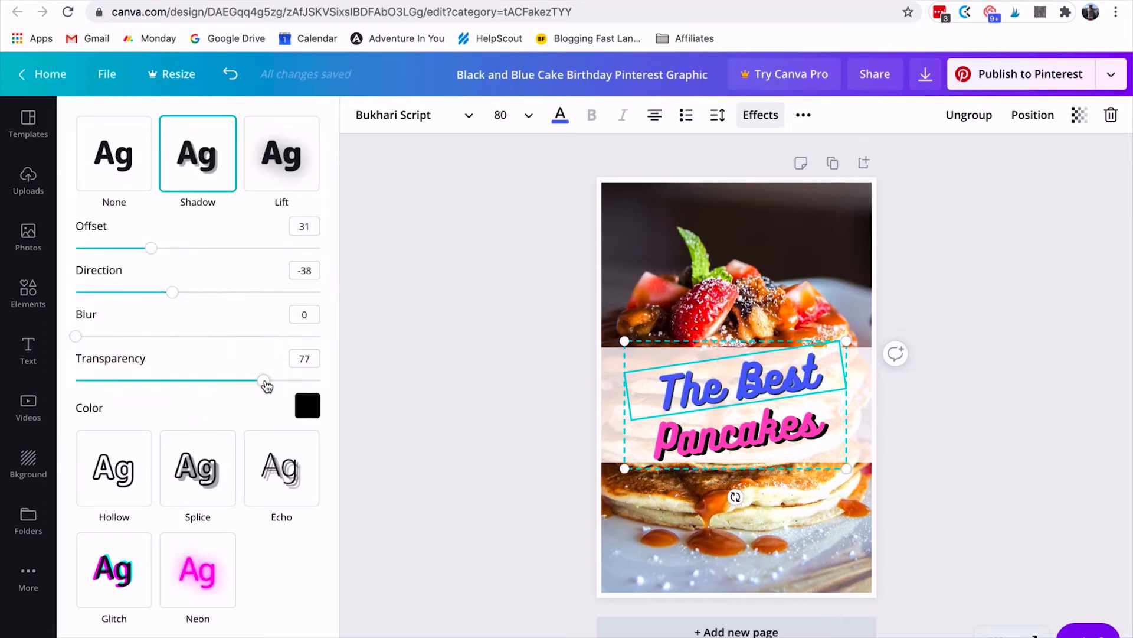
{"action": "left_click_drag", "start_coordinate": [267, 380], "coordinate": [322, 383]}
{"action": "left_click_drag", "start_coordinate": [154, 249], "coordinate": [253, 249]}
Recolour the "The Best" line turquoise and deselect the text.
{"action": "left_click", "coordinate": [561, 115]}
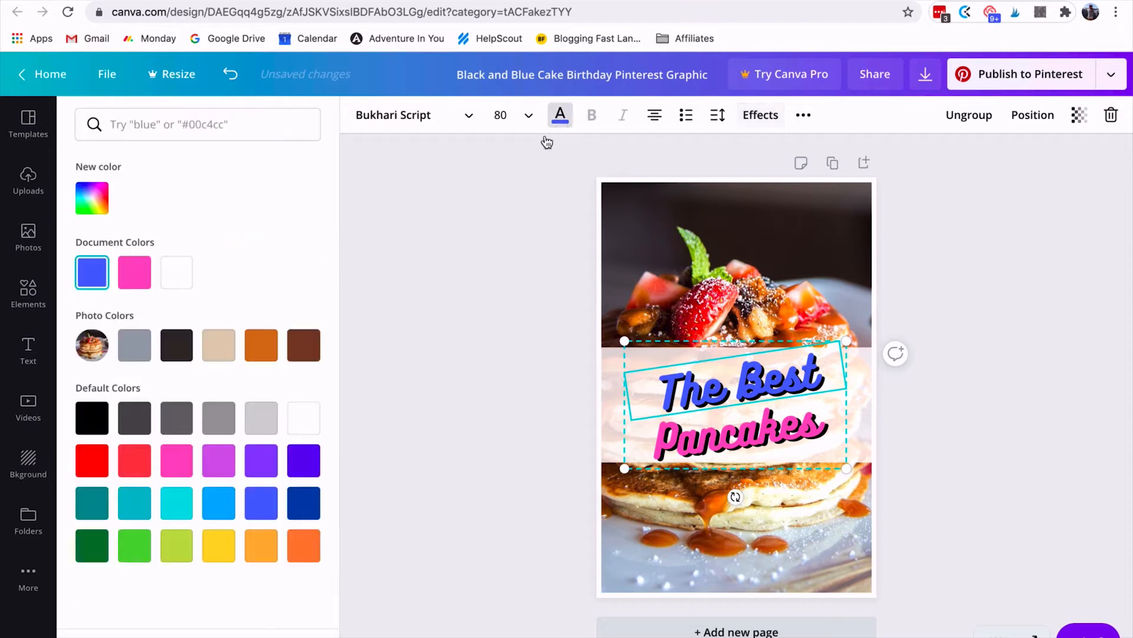
{"action": "left_click", "coordinate": [968, 429]}
Browse the food photos and the element categories such as shapes, frames, stickers and charts.
{"action": "left_click", "coordinate": [27, 237]}
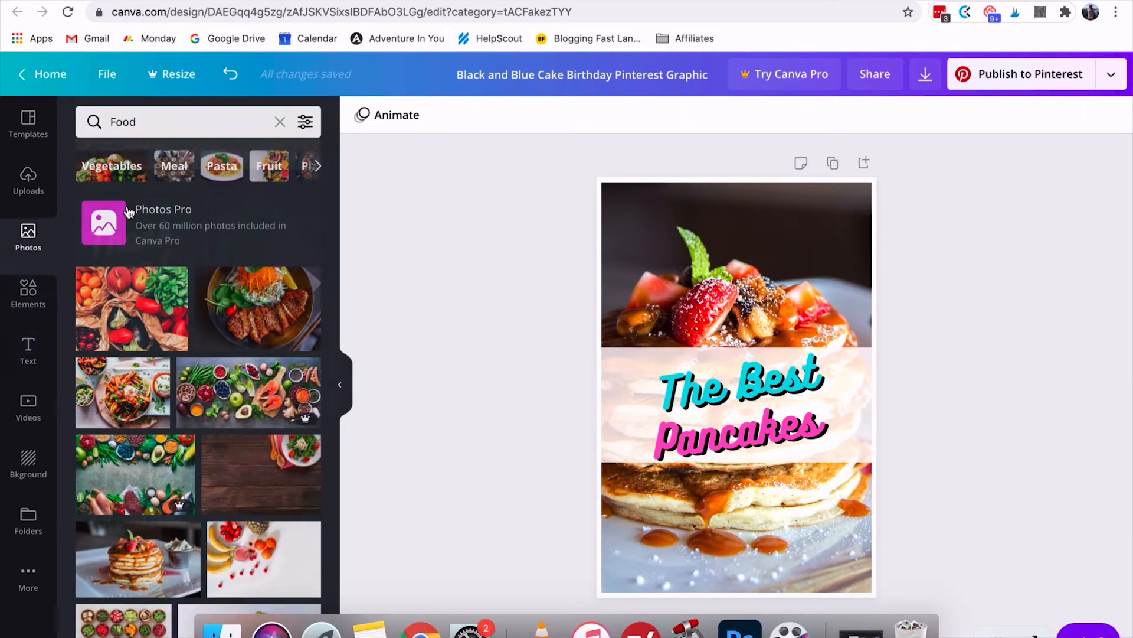
{"action": "scroll", "coordinate": [227, 511], "scroll_direction": "down", "scroll_amount": 2}
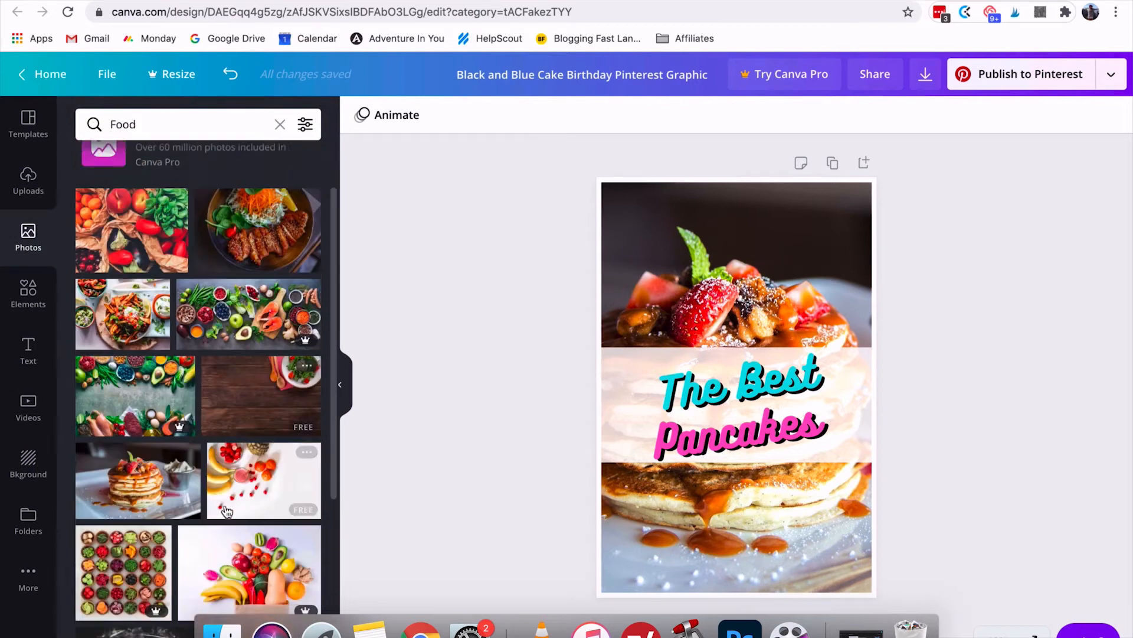
{"action": "scroll", "coordinate": [227, 511], "scroll_direction": "down", "scroll_amount": 5}
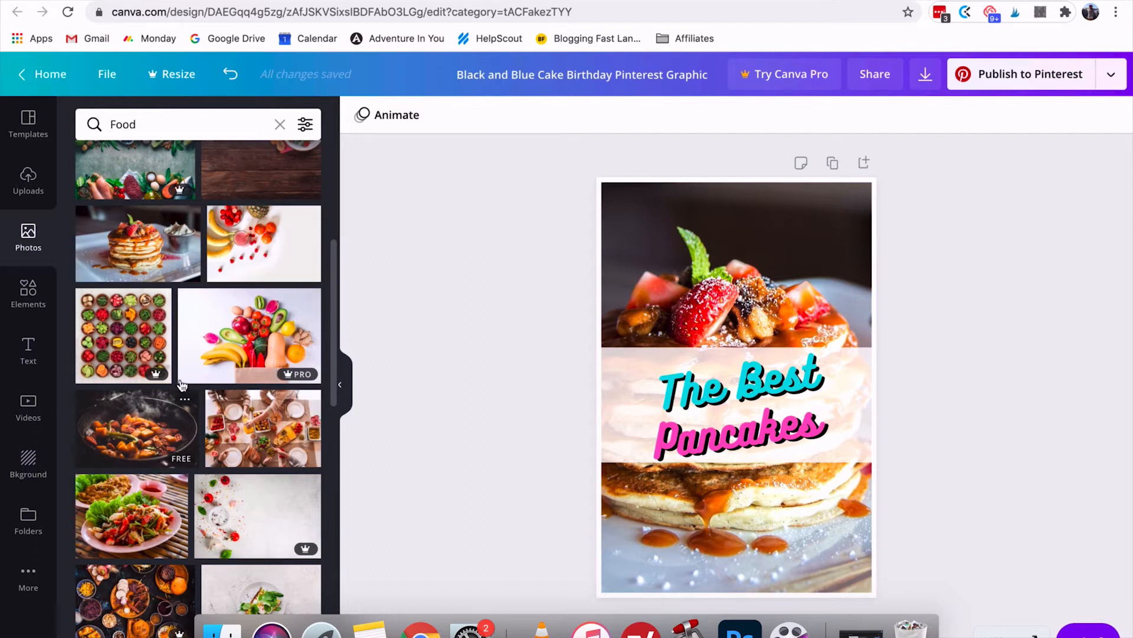
{"action": "left_click", "coordinate": [34, 311]}
{"action": "scroll", "coordinate": [242, 440], "scroll_direction": "down", "scroll_amount": 10}
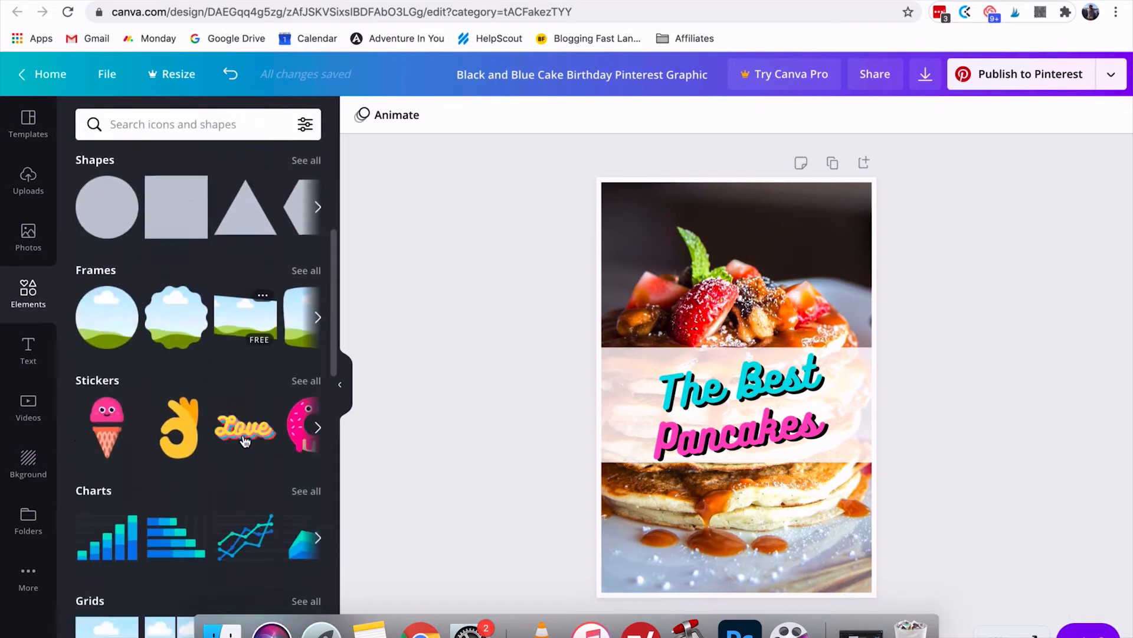
Browse the element collections, such as Bold Foliage and Zodiac Symbols, and the ready-made text styles.
{"action": "scroll", "coordinate": [243, 440], "scroll_direction": "down", "scroll_amount": 5}
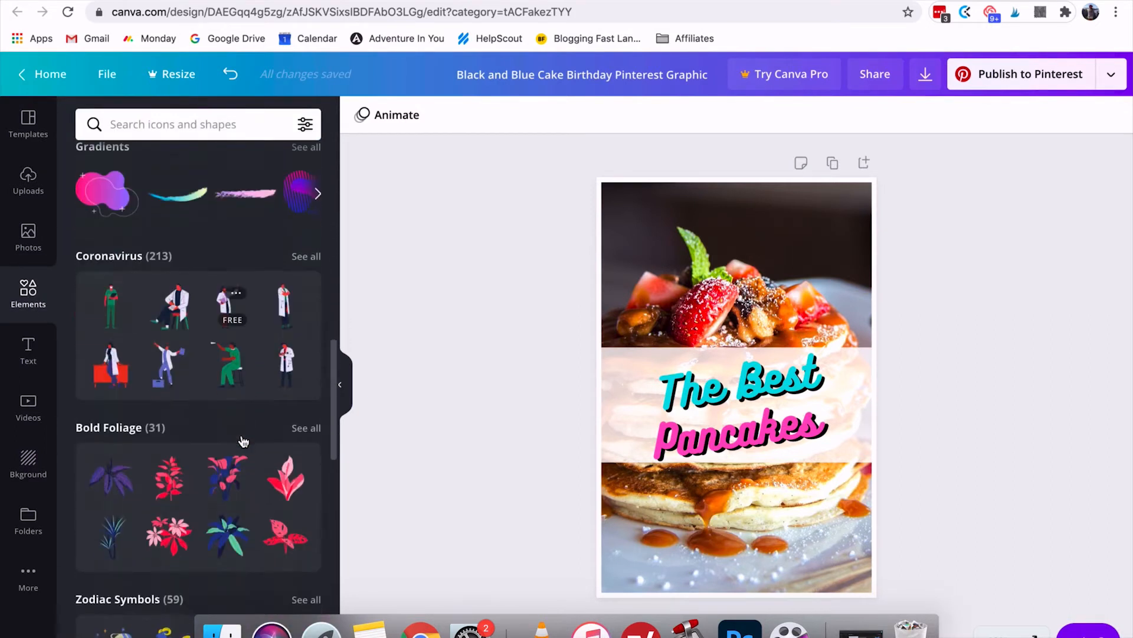
{"action": "scroll", "coordinate": [236, 428], "scroll_direction": "up", "scroll_amount": 4}
{"action": "scroll", "coordinate": [260, 419], "scroll_direction": "down", "scroll_amount": 6}
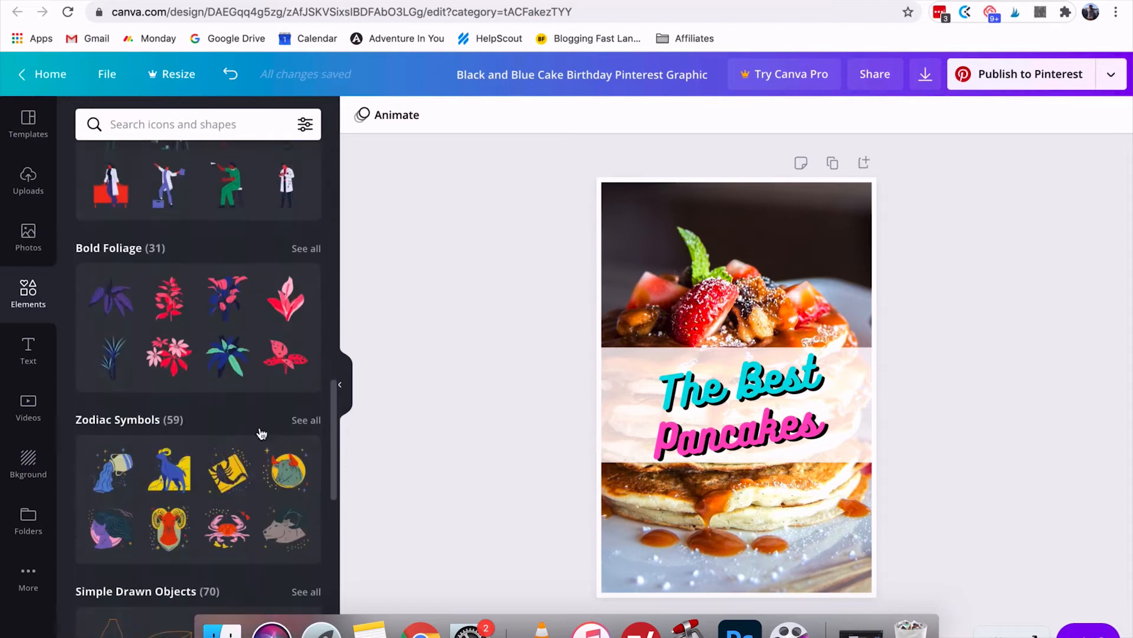
{"action": "scroll", "coordinate": [176, 417], "scroll_direction": "down", "scroll_amount": 4}
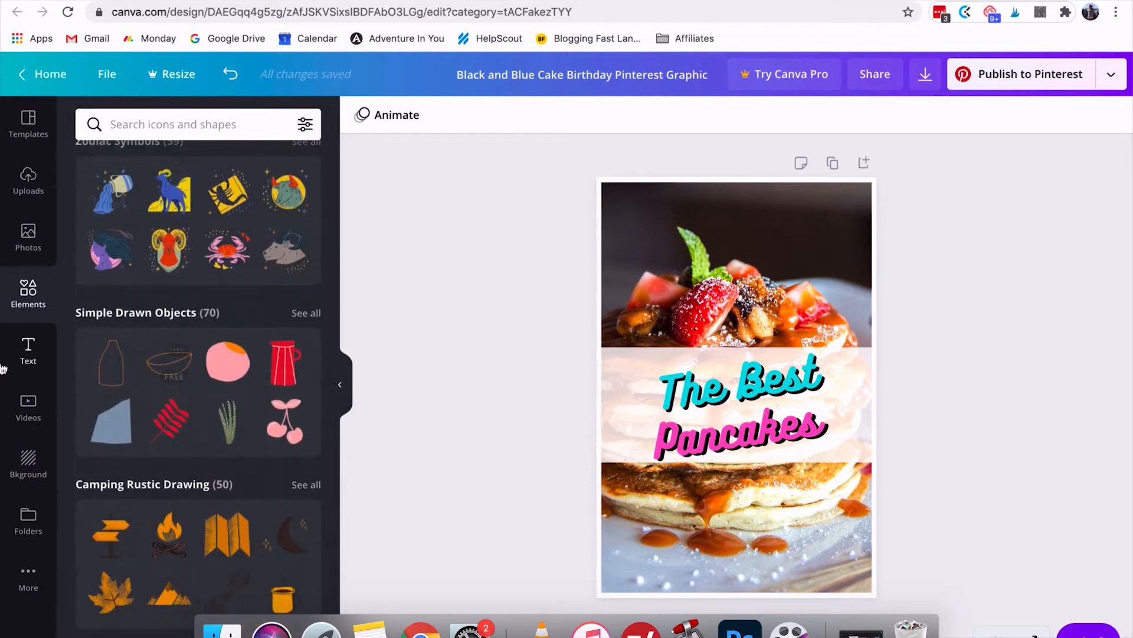
{"action": "left_click", "coordinate": [29, 359]}
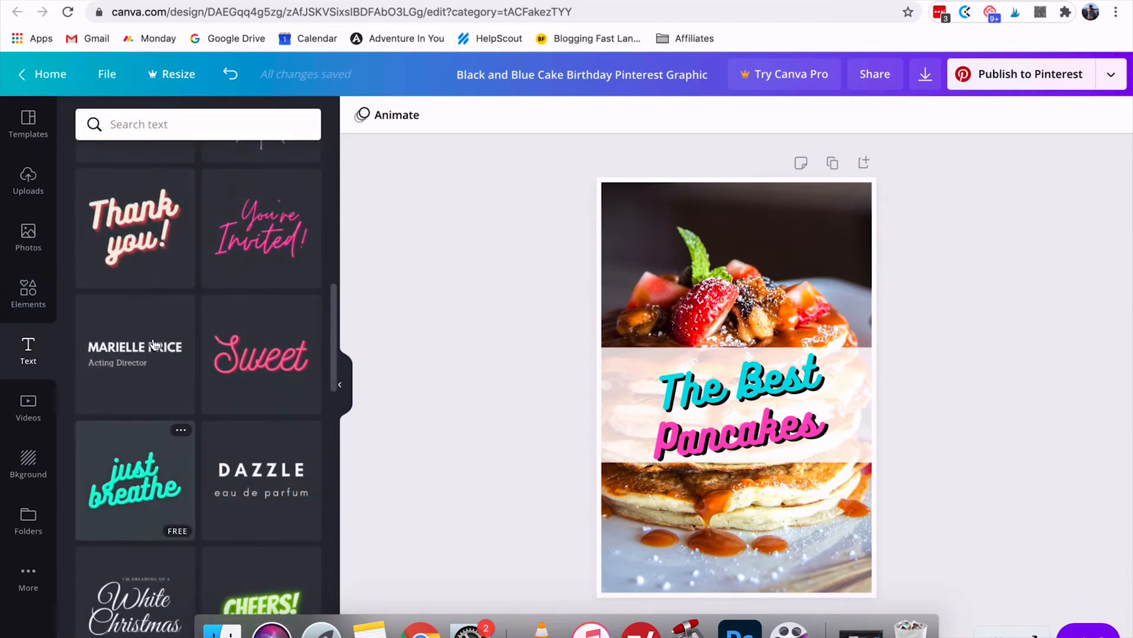
Give the pin an orange gradient background that frames the pancake photo.
{"action": "left_click", "coordinate": [26, 467]}
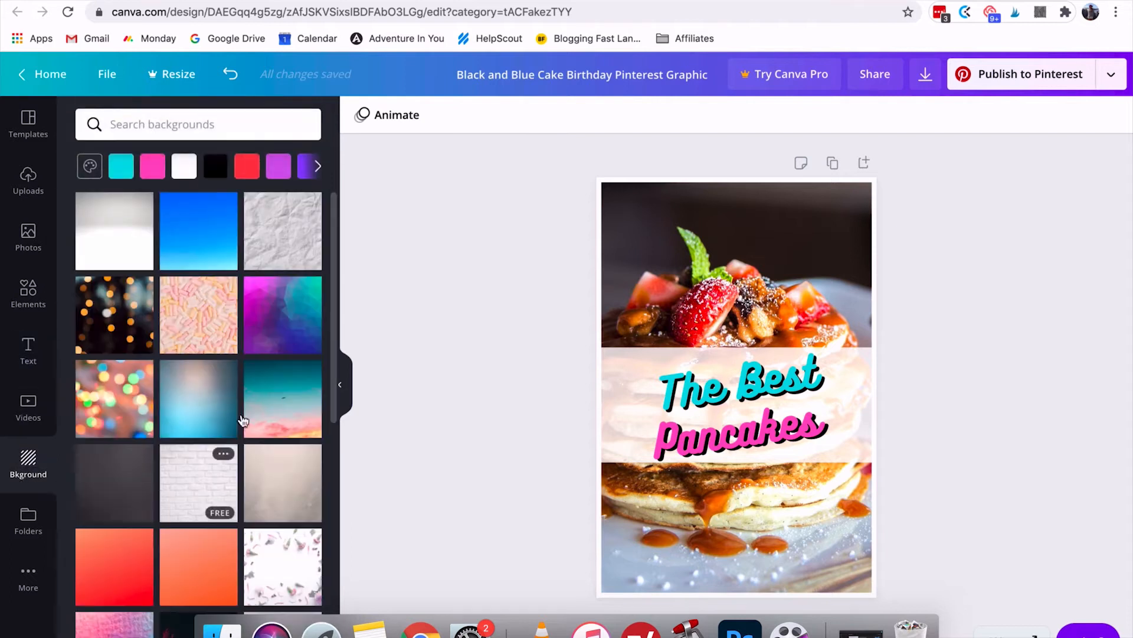
{"action": "scroll", "coordinate": [299, 436], "scroll_direction": "down", "scroll_amount": 5}
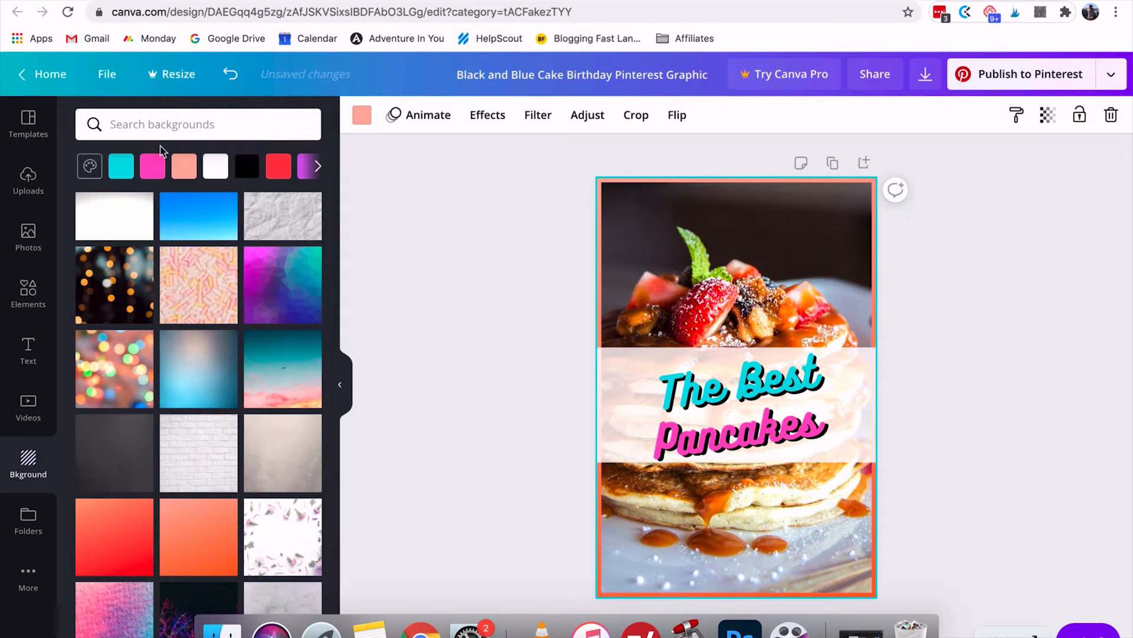
Search the templates for "logo" from within the pin design.
{"action": "left_click", "coordinate": [23, 131]}
{"action": "left_click", "coordinate": [160, 121]}
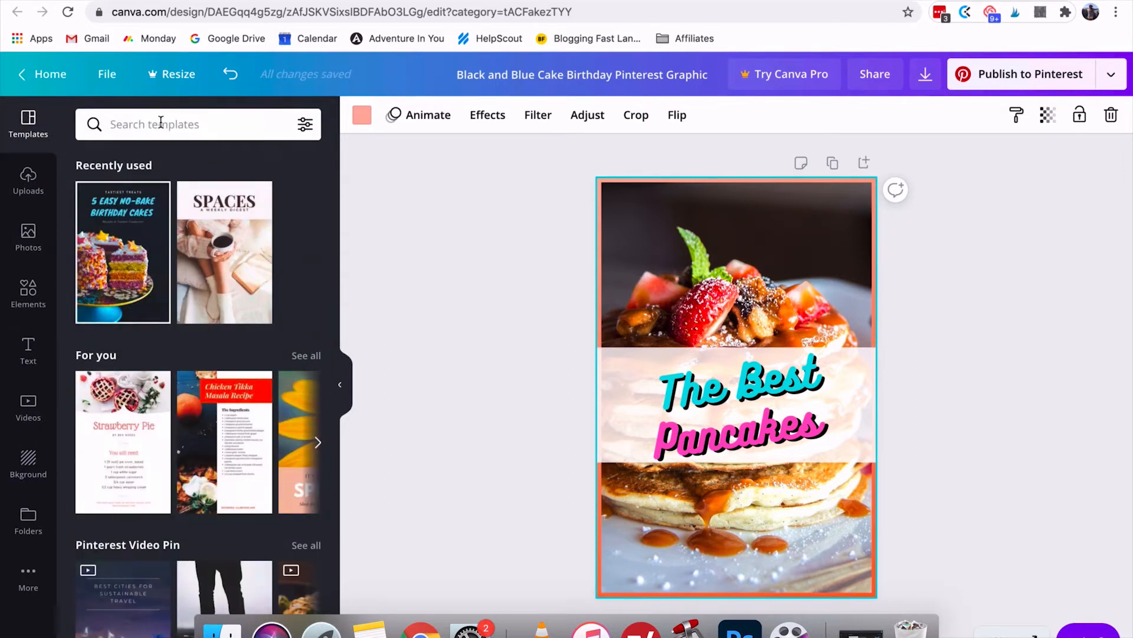
{"action": "type", "text": "logo"}
{"action": "key", "text": "Return"}
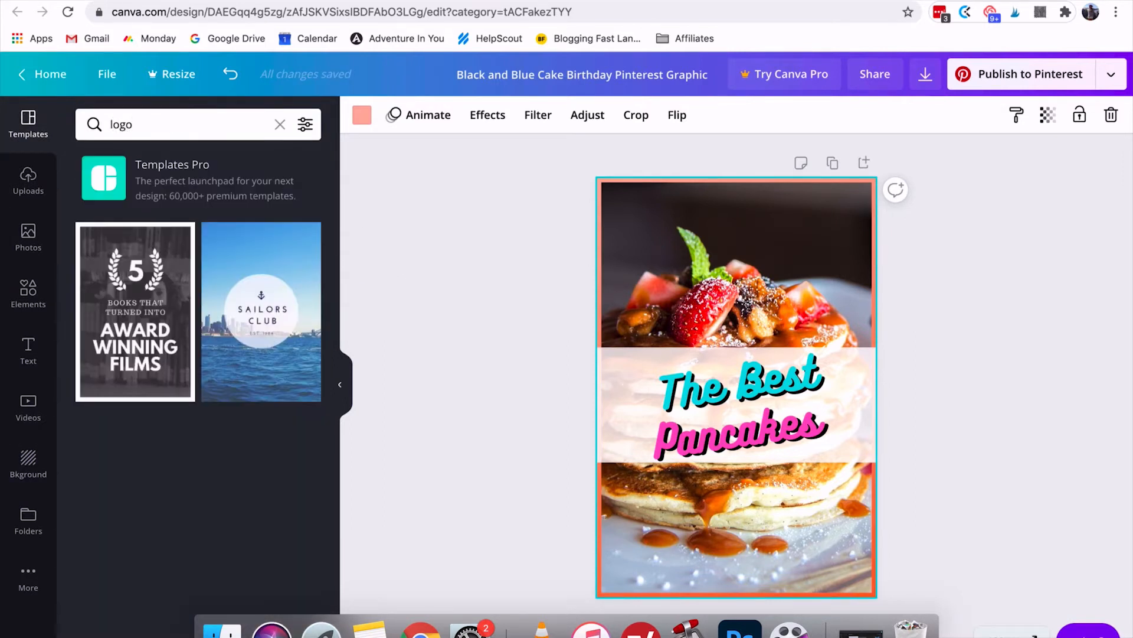
Return to the home page and search all designs for the Logo template category.
{"action": "left_click", "coordinate": [51, 83]}
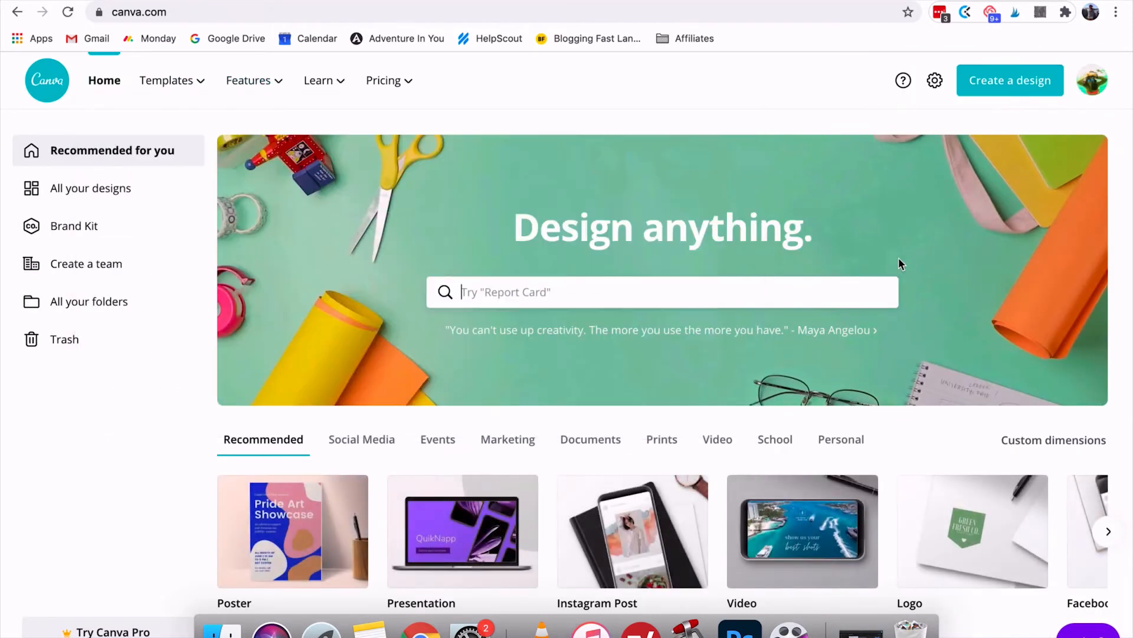
{"action": "left_click", "coordinate": [740, 296]}
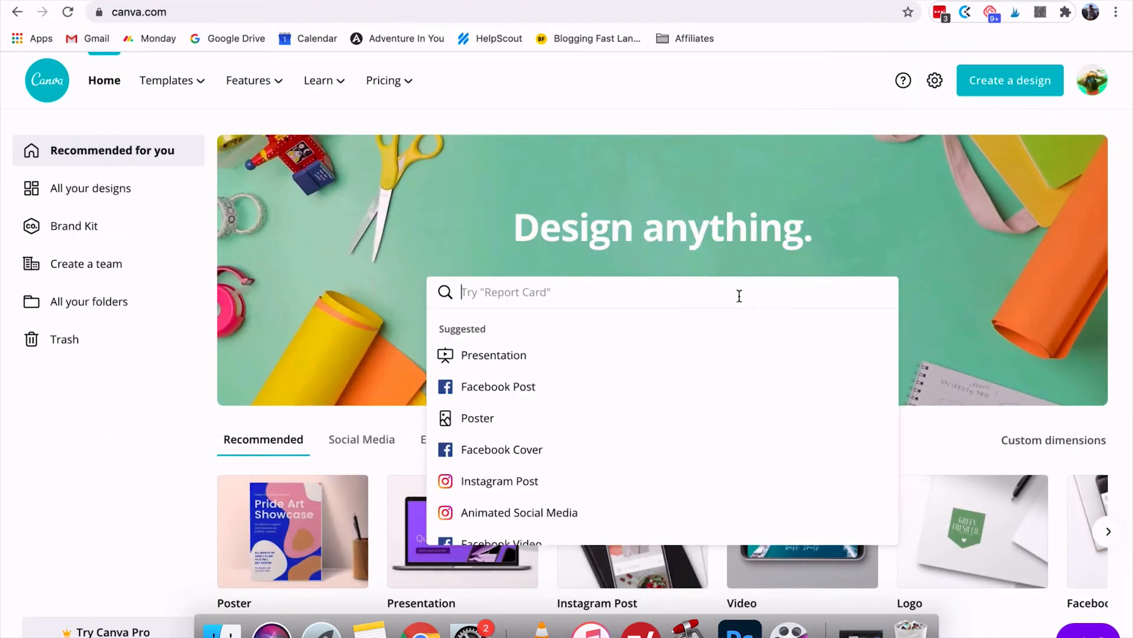
{"action": "type", "text": "logo"}
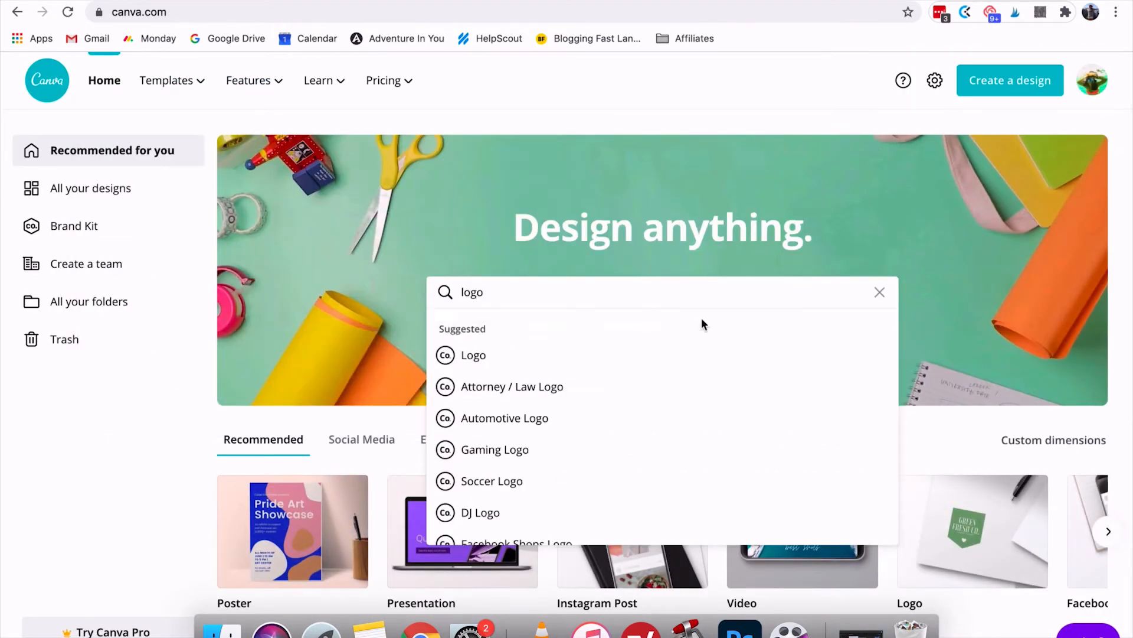
{"action": "left_click", "coordinate": [615, 359]}
Look through the logo templates and open the "Adventurer camping" mountain logo for editing.
{"action": "scroll", "coordinate": [855, 393], "scroll_direction": "down", "scroll_amount": 5}
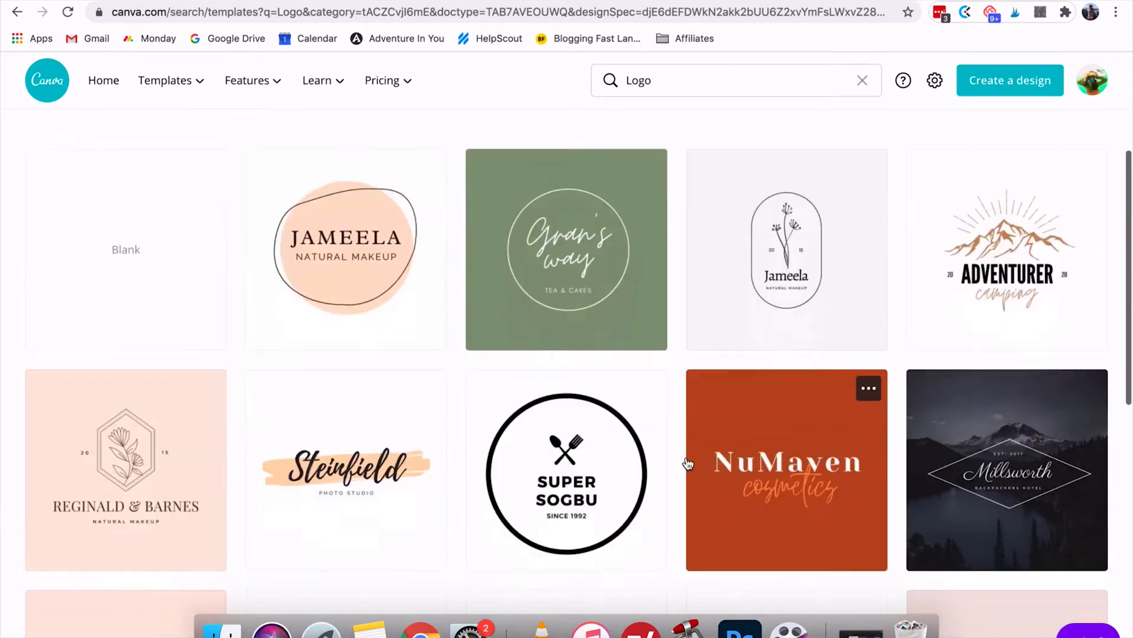
{"action": "scroll", "coordinate": [687, 459], "scroll_direction": "down", "scroll_amount": 8}
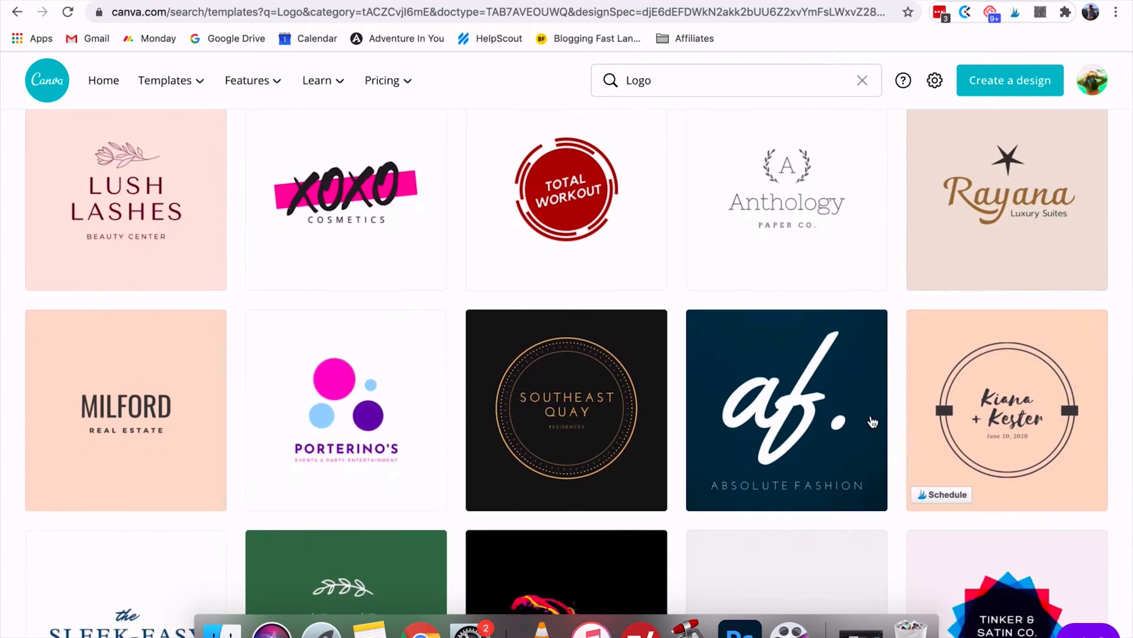
{"action": "scroll", "coordinate": [825, 424], "scroll_direction": "down", "scroll_amount": 8}
{"action": "scroll", "coordinate": [826, 433], "scroll_direction": "up", "scroll_amount": 20}
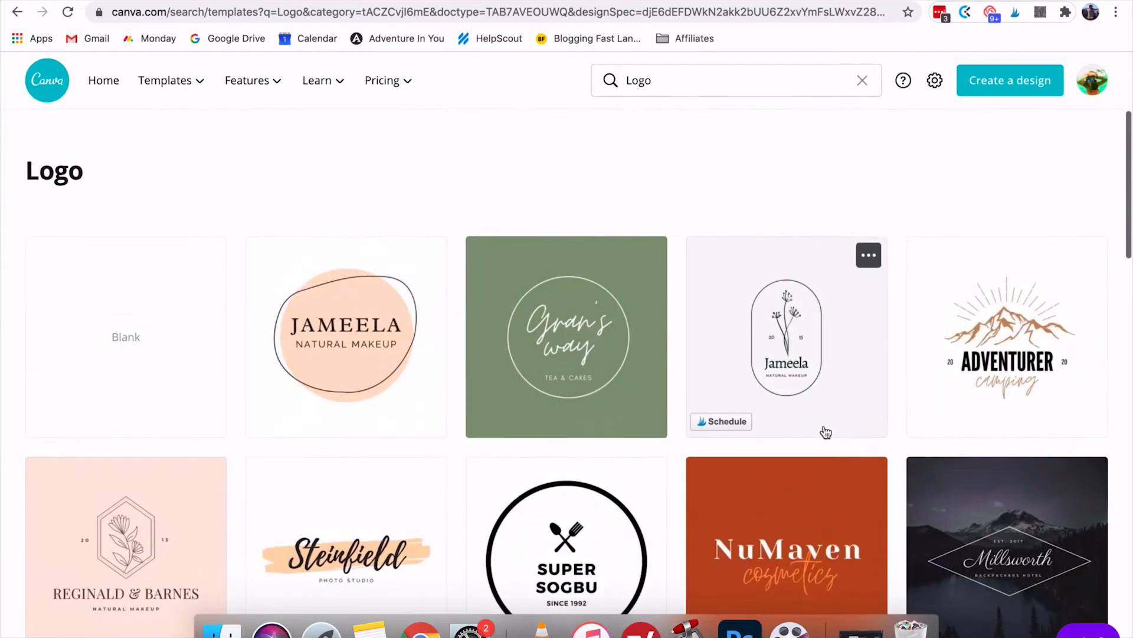
{"action": "left_click", "coordinate": [1007, 334]}
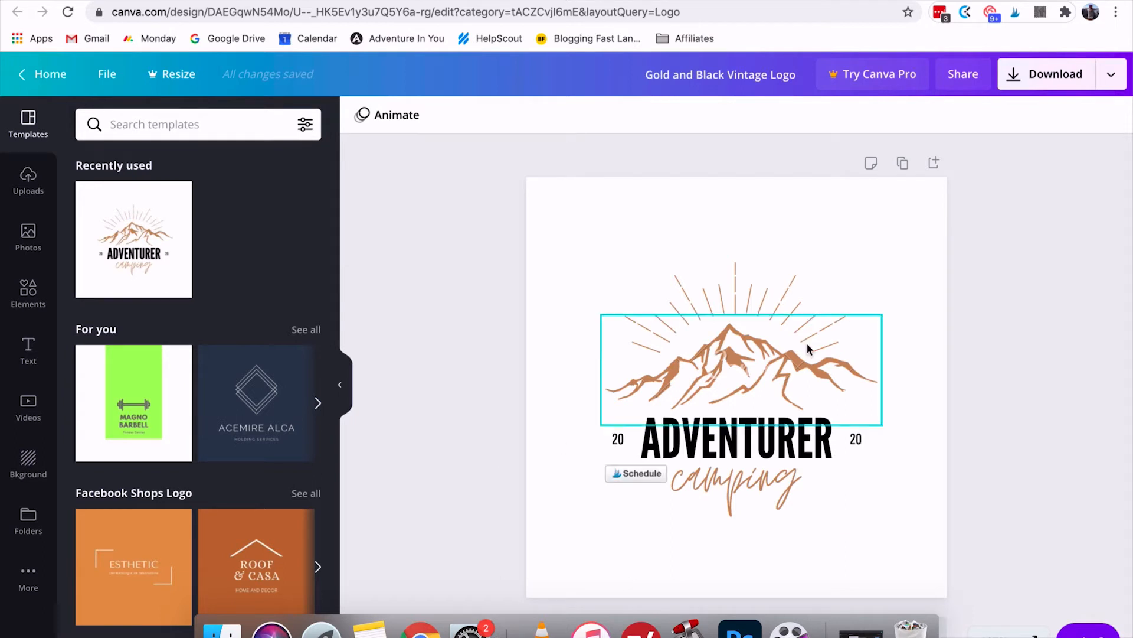
Search the elements for "mountain", then add the row of pine trees, shrunk and placed at the left foot of the logo's mountains.
{"action": "left_click", "coordinate": [738, 373]}
{"action": "left_click", "coordinate": [48, 303]}
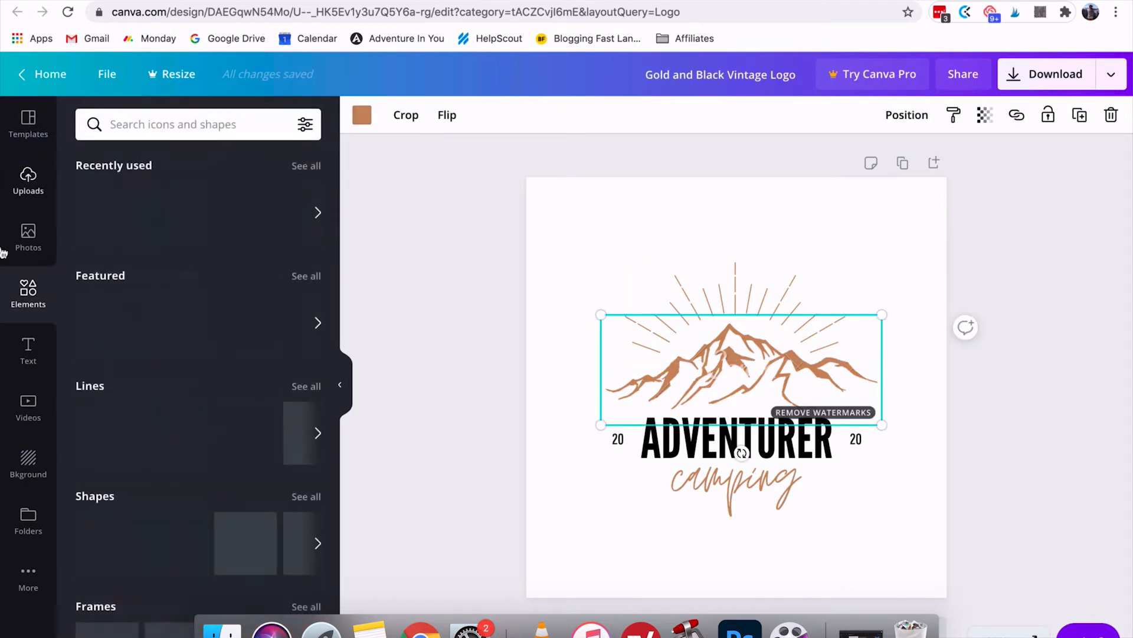
{"action": "left_click", "coordinate": [140, 127]}
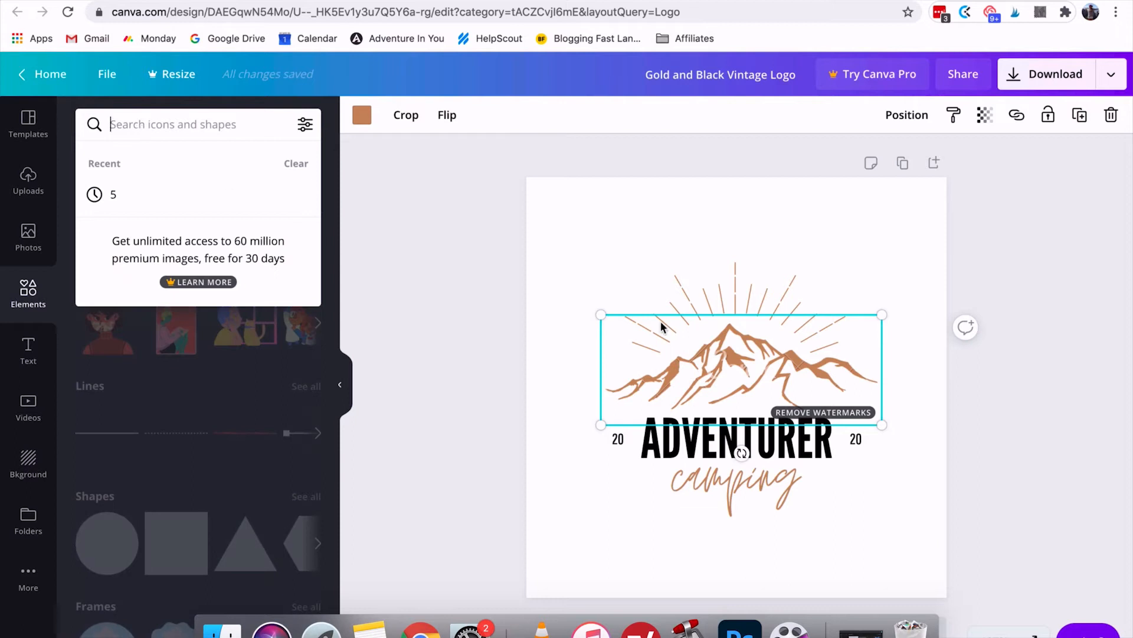
{"action": "type", "text": "mountain"}
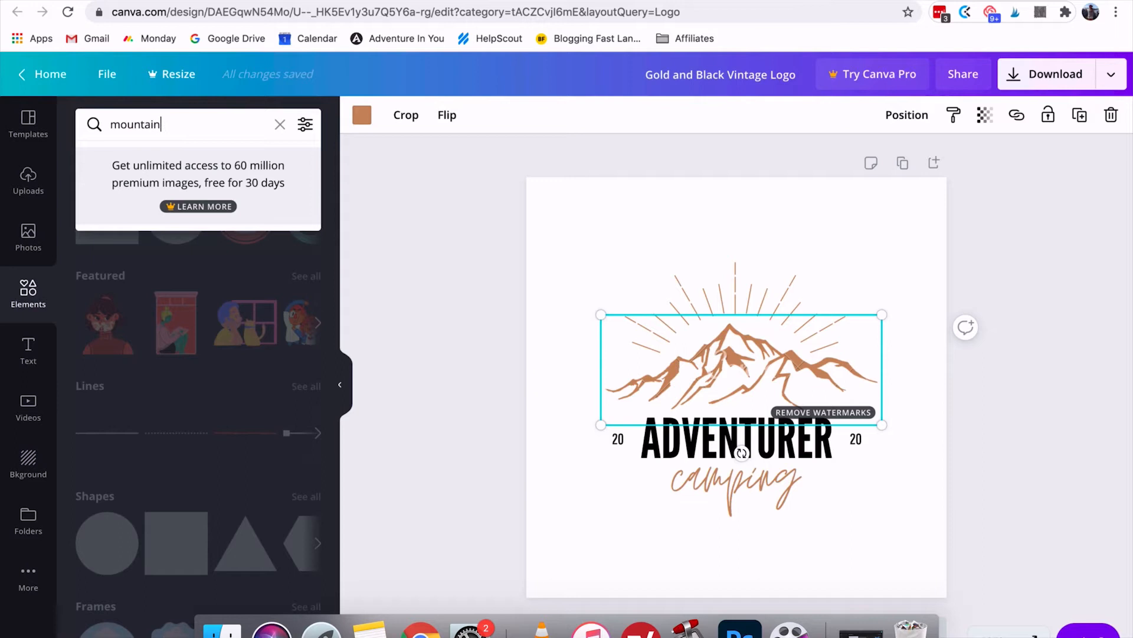
{"action": "key", "text": "Return"}
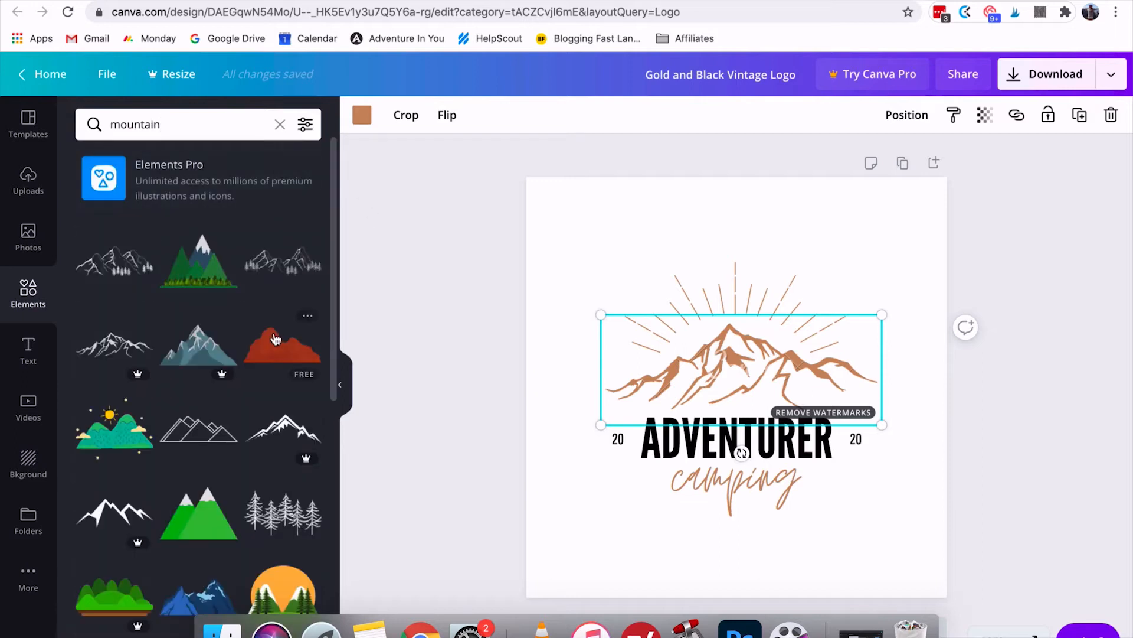
{"action": "left_click", "coordinate": [304, 518]}
{"action": "left_click_drag", "start_coordinate": [736, 386], "coordinate": [625, 360]}
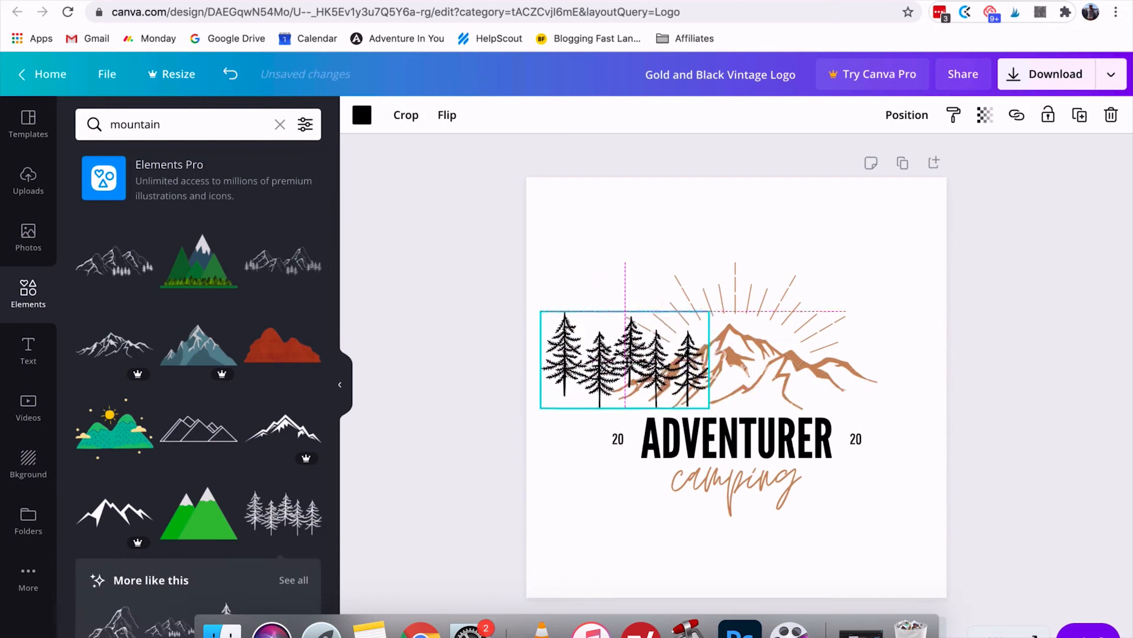
{"action": "left_click_drag", "start_coordinate": [708, 309], "coordinate": [626, 362]}
{"action": "left_click_drag", "start_coordinate": [603, 401], "coordinate": [656, 401]}
Delete both "20" texts on either side of the word "ADVENTURER".
{"action": "left_click", "coordinate": [865, 441]}
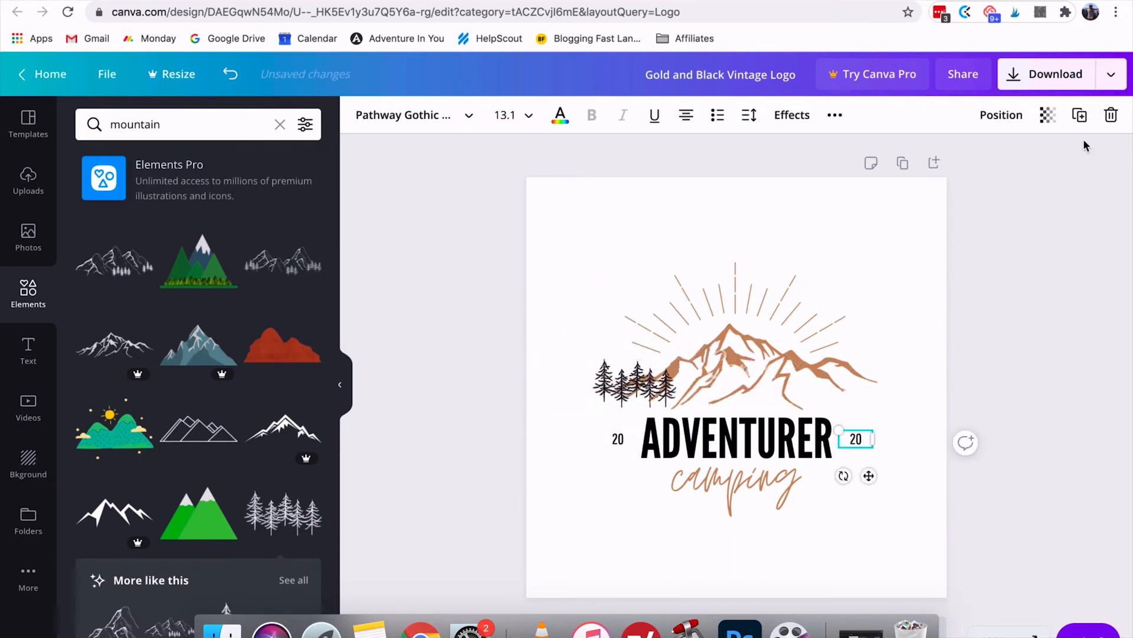
{"action": "left_click", "coordinate": [1111, 115]}
{"action": "left_click", "coordinate": [616, 445]}
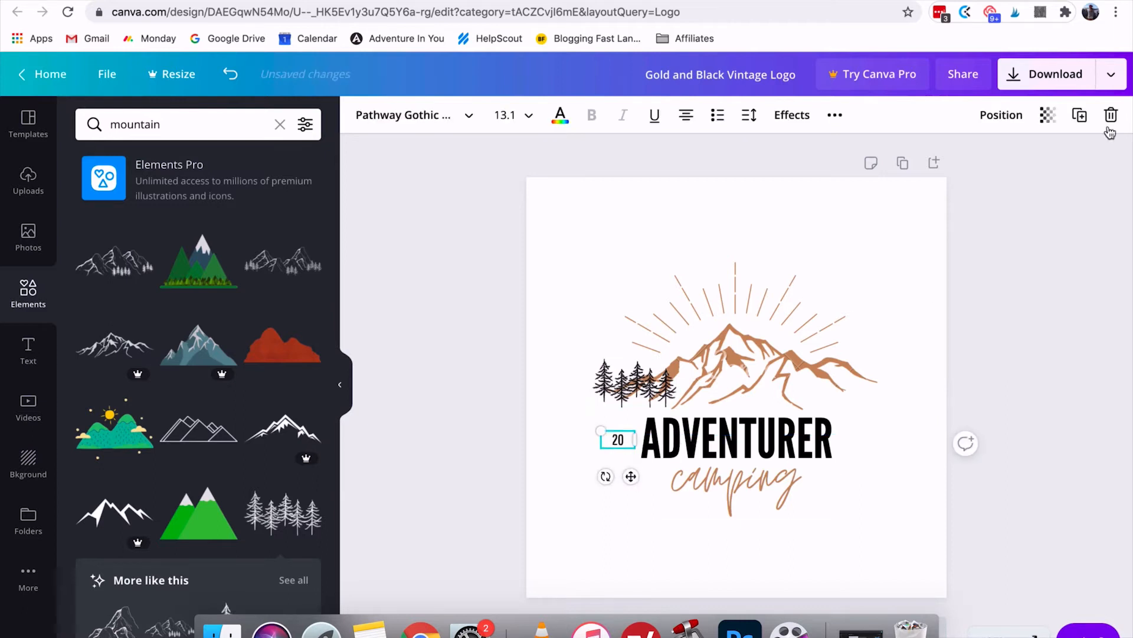
{"action": "left_click", "coordinate": [1111, 114]}
Recolour the "camping" text dark blue and deselect it.
{"action": "left_click", "coordinate": [757, 476]}
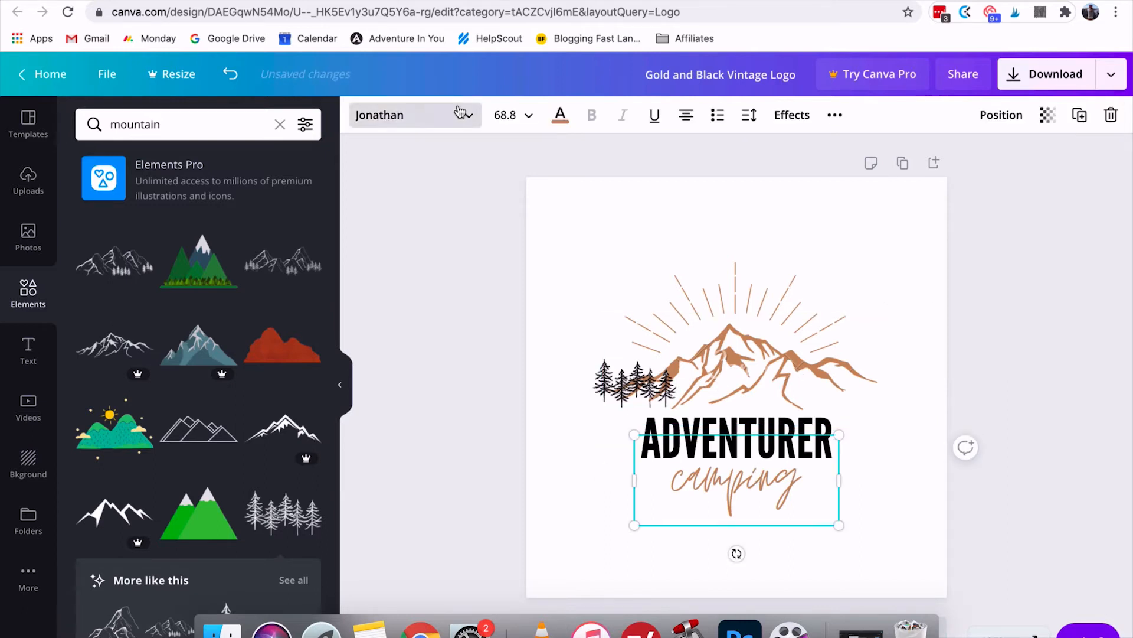
{"action": "left_click", "coordinate": [560, 114]}
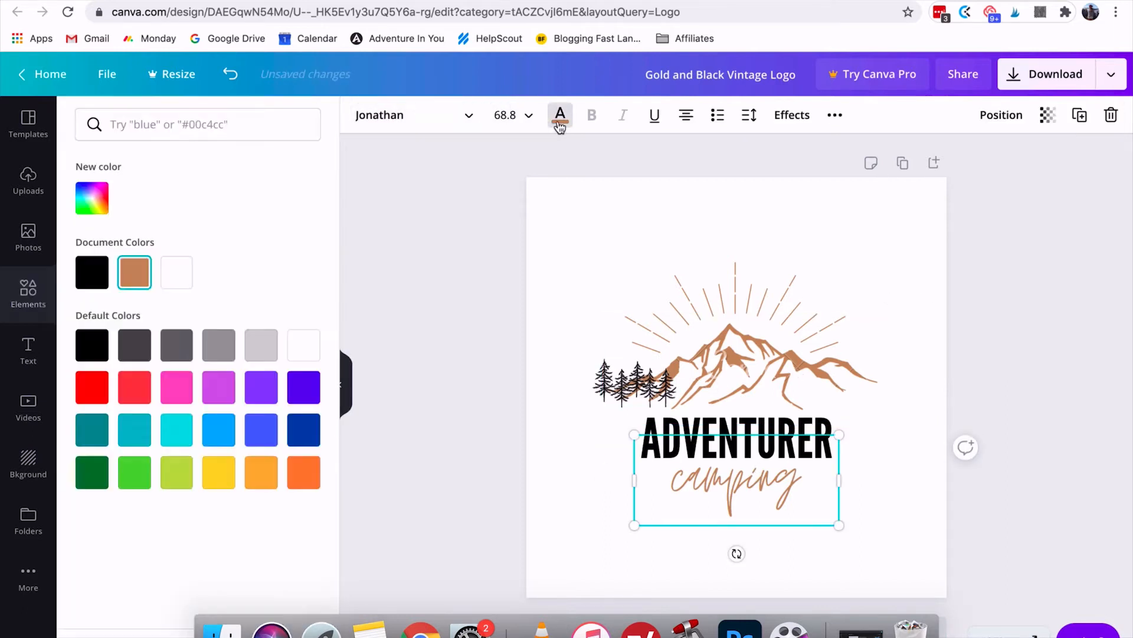
{"action": "left_click", "coordinate": [303, 429]}
{"action": "left_click", "coordinate": [964, 342]}
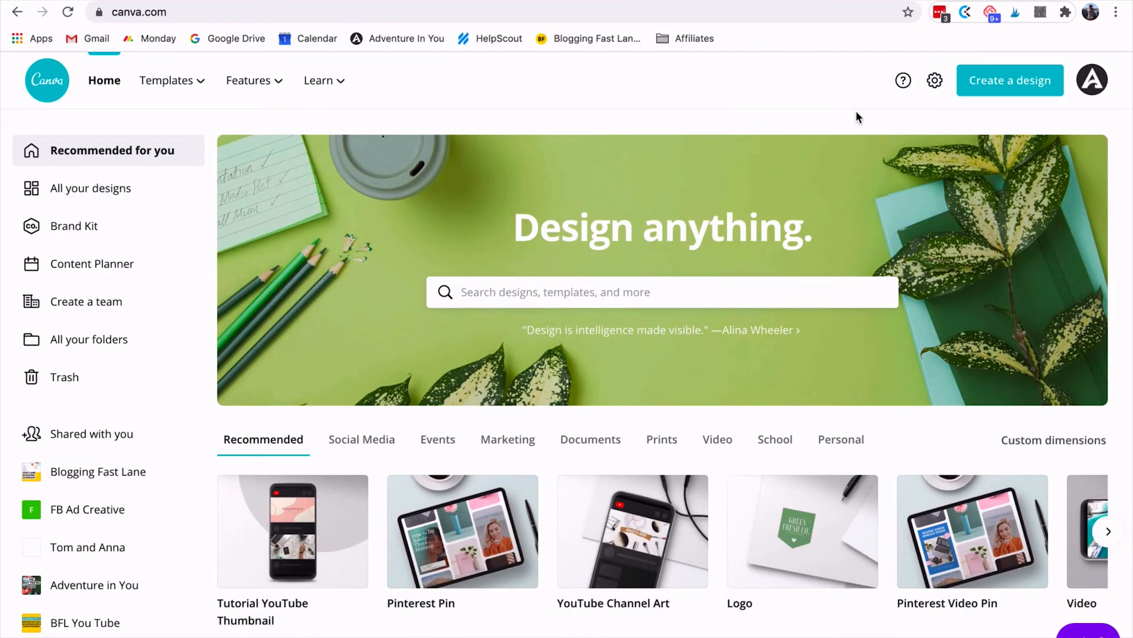
Open the full list of own designs and look through it.
{"action": "scroll", "coordinate": [859, 245], "scroll_direction": "down", "scroll_amount": 8}
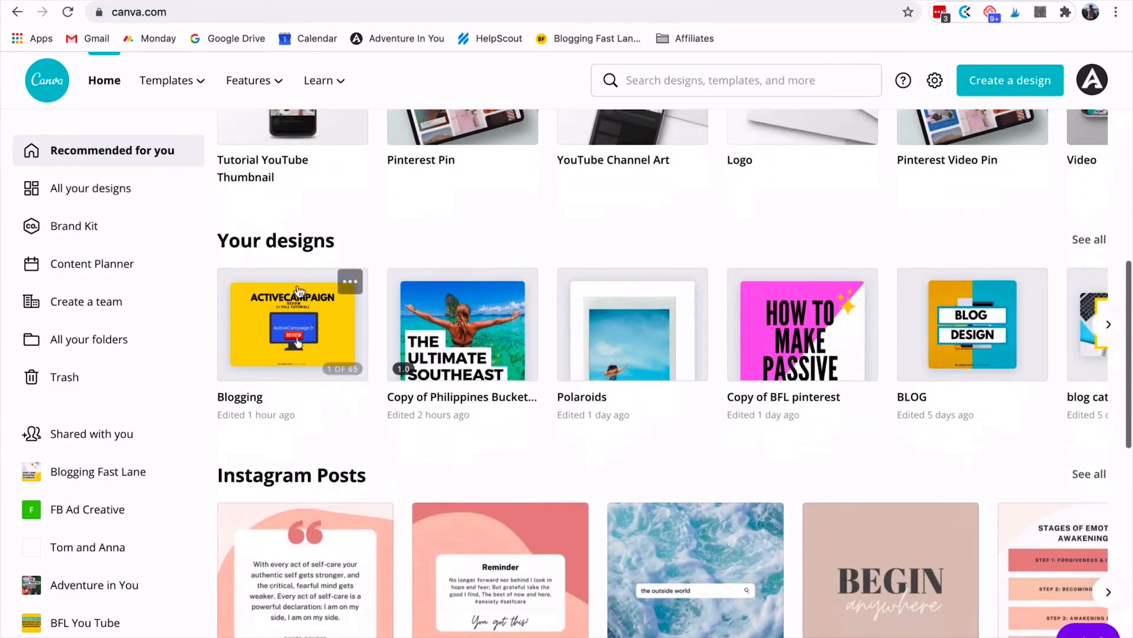
{"action": "left_click", "coordinate": [1097, 229]}
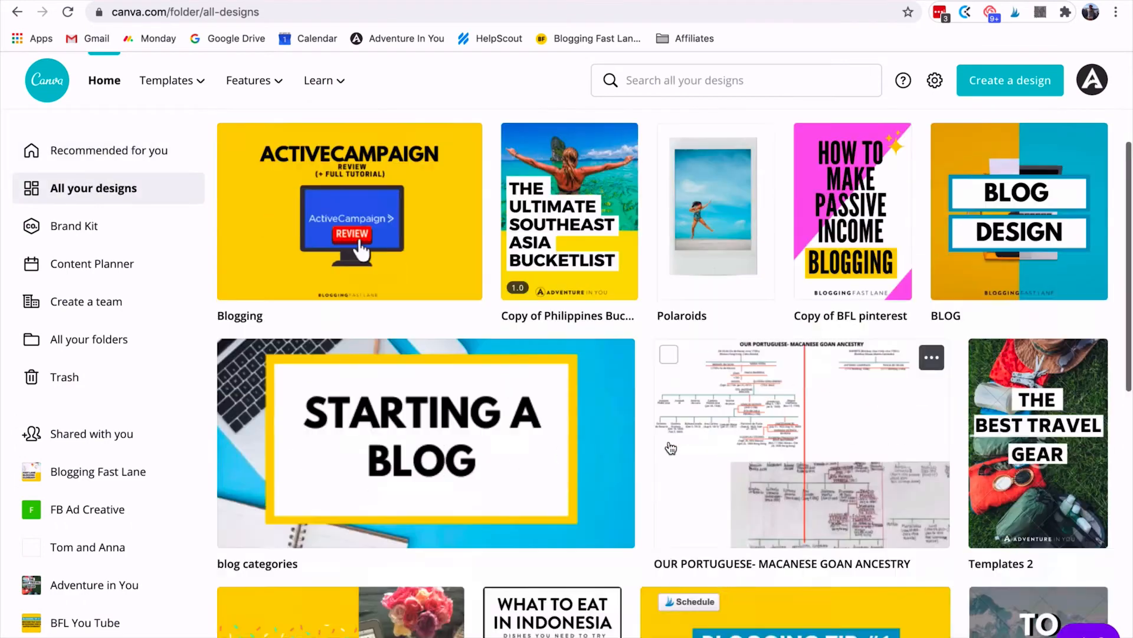
{"action": "scroll", "coordinate": [671, 448], "scroll_direction": "down", "scroll_amount": 12}
{"action": "scroll", "coordinate": [670, 448], "scroll_direction": "up", "scroll_amount": 13}
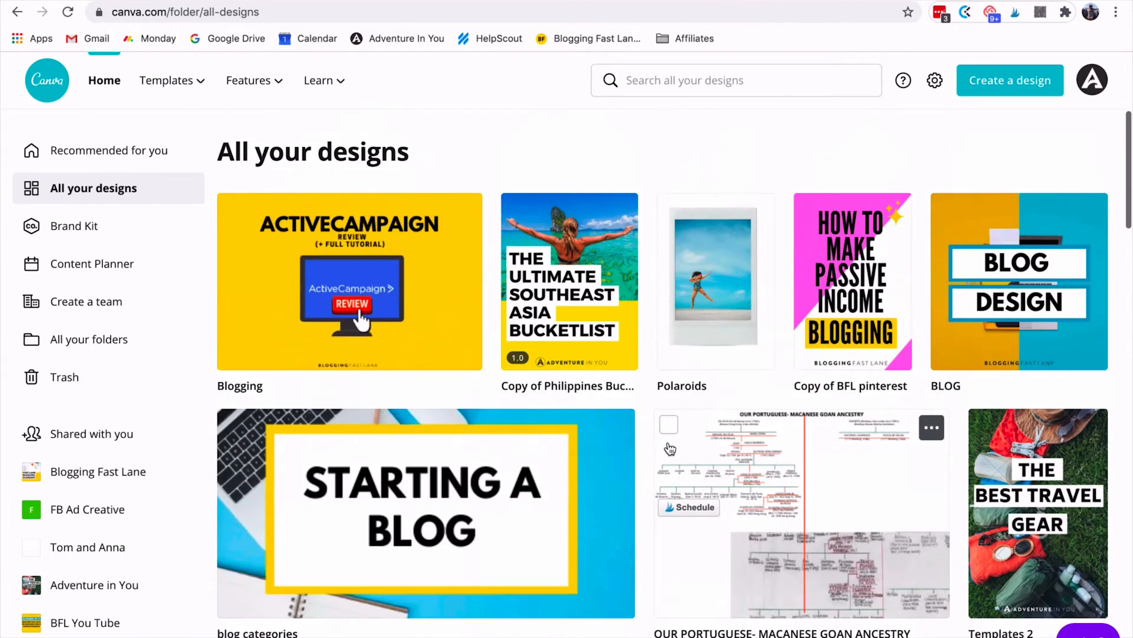
View the Blogging Fast Lane and Adventure in You folders, and return to the recommended designs page.
{"action": "left_click", "coordinate": [93, 472]}
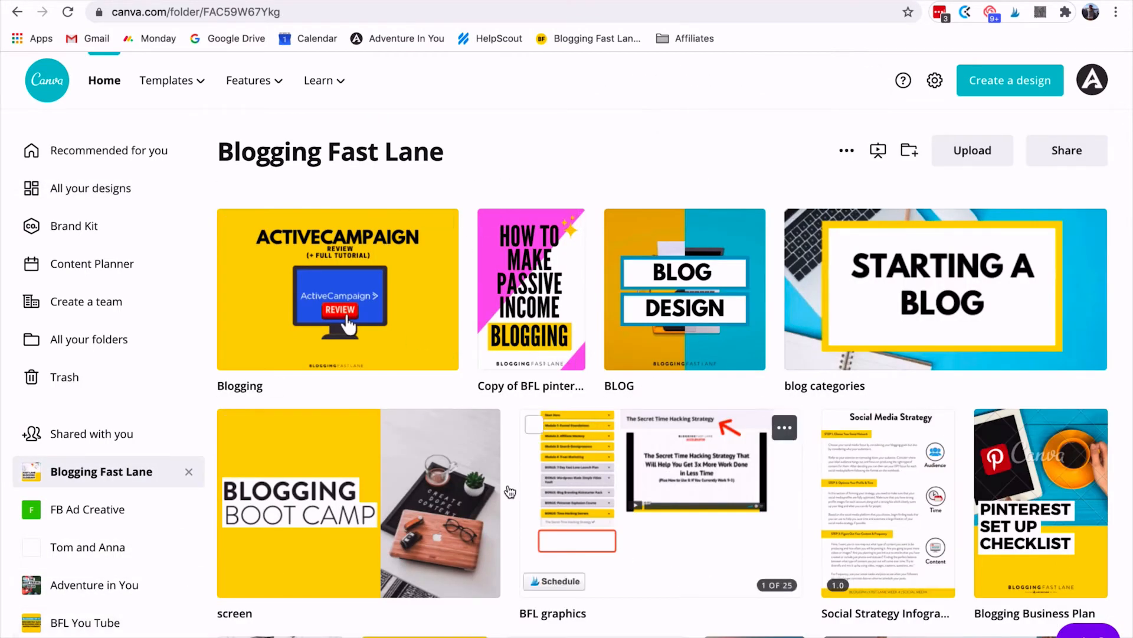
{"action": "left_click", "coordinate": [126, 583]}
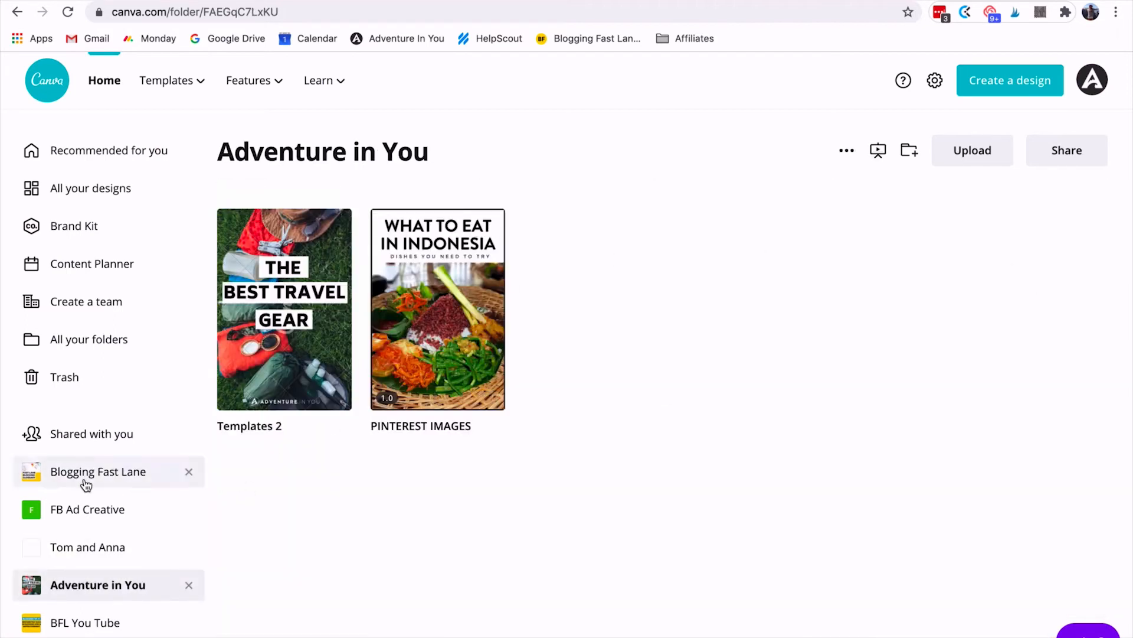
{"action": "left_click", "coordinate": [97, 162]}
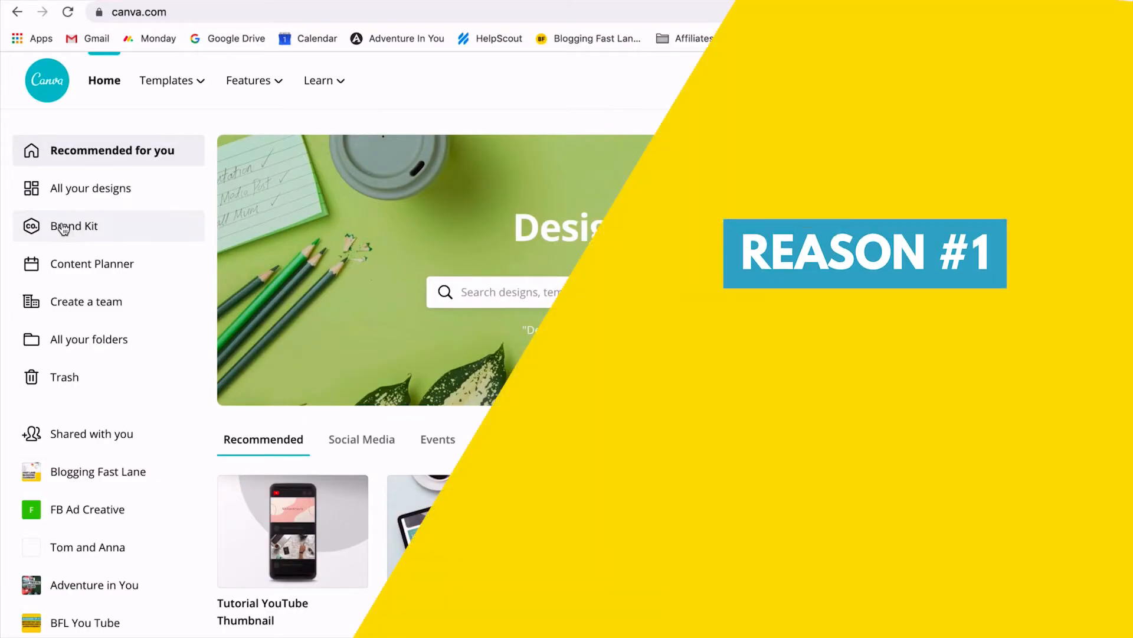
Open the Brand Kit and examine its brand logos, colour palettes, brand fonts and uploaded fonts.
{"action": "left_click", "coordinate": [63, 228]}
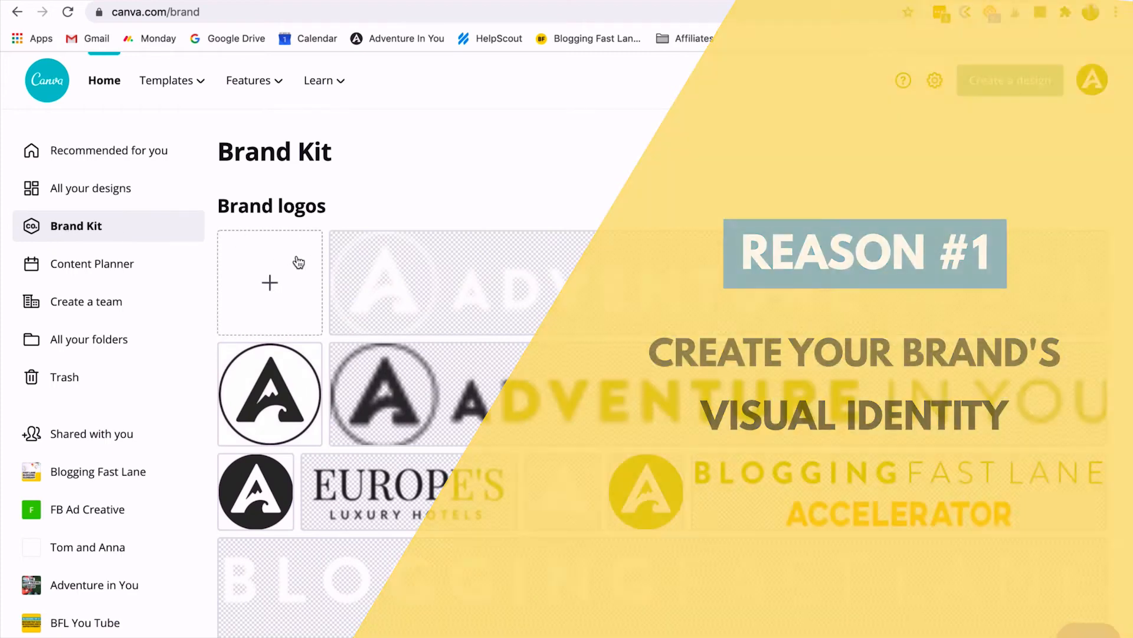
{"action": "scroll", "coordinate": [459, 272], "scroll_direction": "down", "scroll_amount": 6}
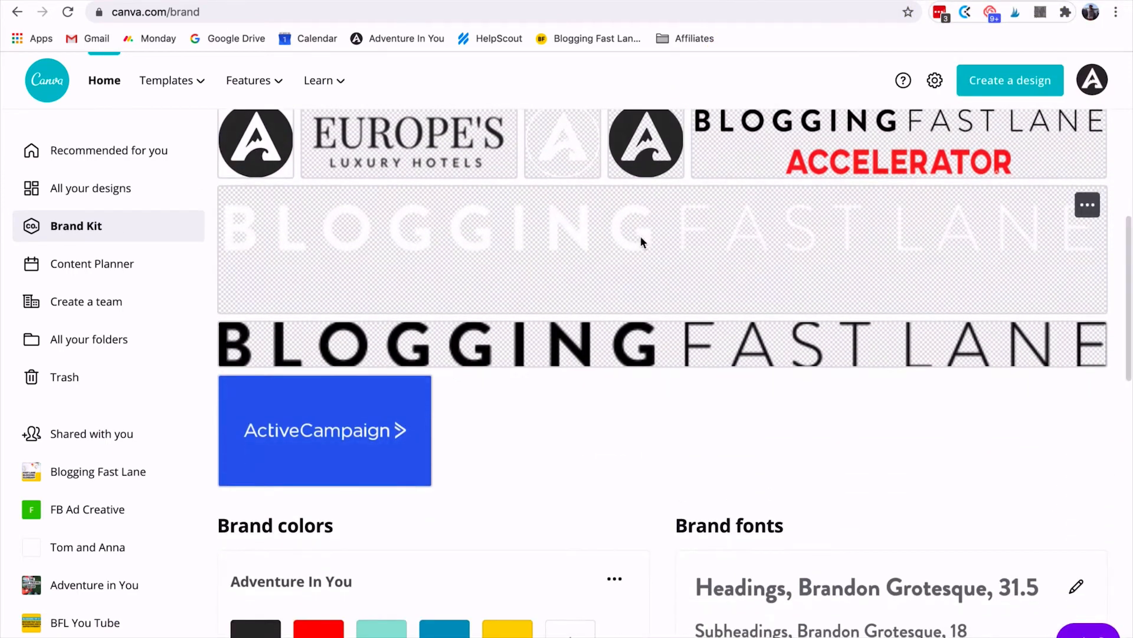
{"action": "scroll", "coordinate": [744, 420], "scroll_direction": "down", "scroll_amount": 3}
{"action": "scroll", "coordinate": [738, 418], "scroll_direction": "down", "scroll_amount": 2}
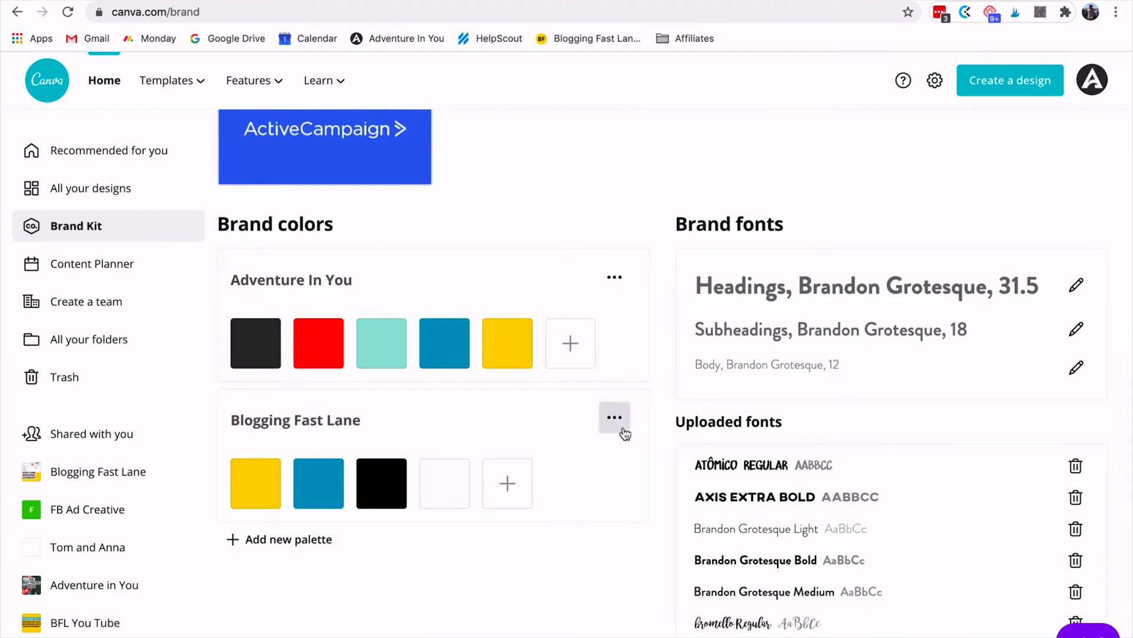
{"action": "scroll", "coordinate": [622, 432], "scroll_direction": "down", "scroll_amount": 2}
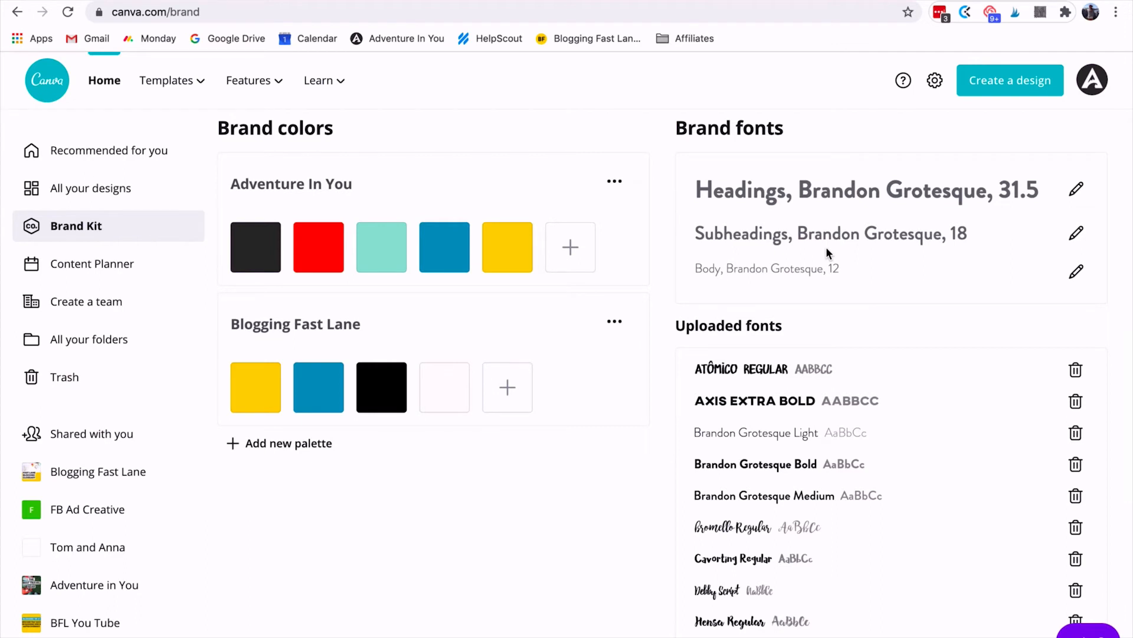
Look through the full list of uploaded fonts in the Brand Kit, and review the logos, colours and brand fonts again.
{"action": "scroll", "coordinate": [860, 418], "scroll_direction": "down", "scroll_amount": 4}
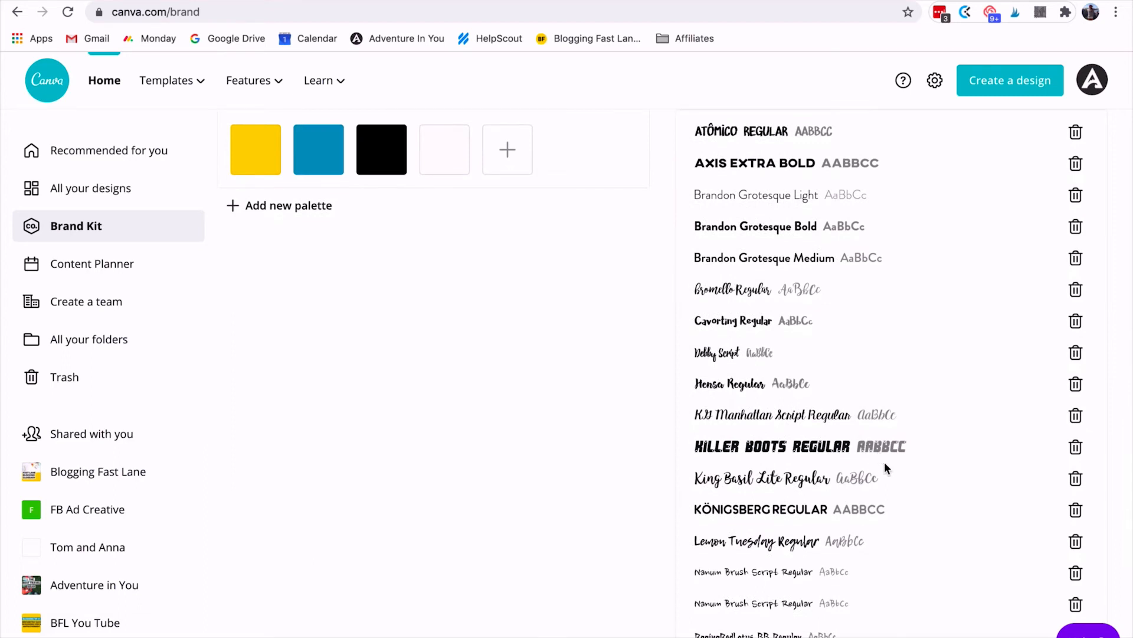
{"action": "scroll", "coordinate": [857, 472], "scroll_direction": "down", "scroll_amount": 6}
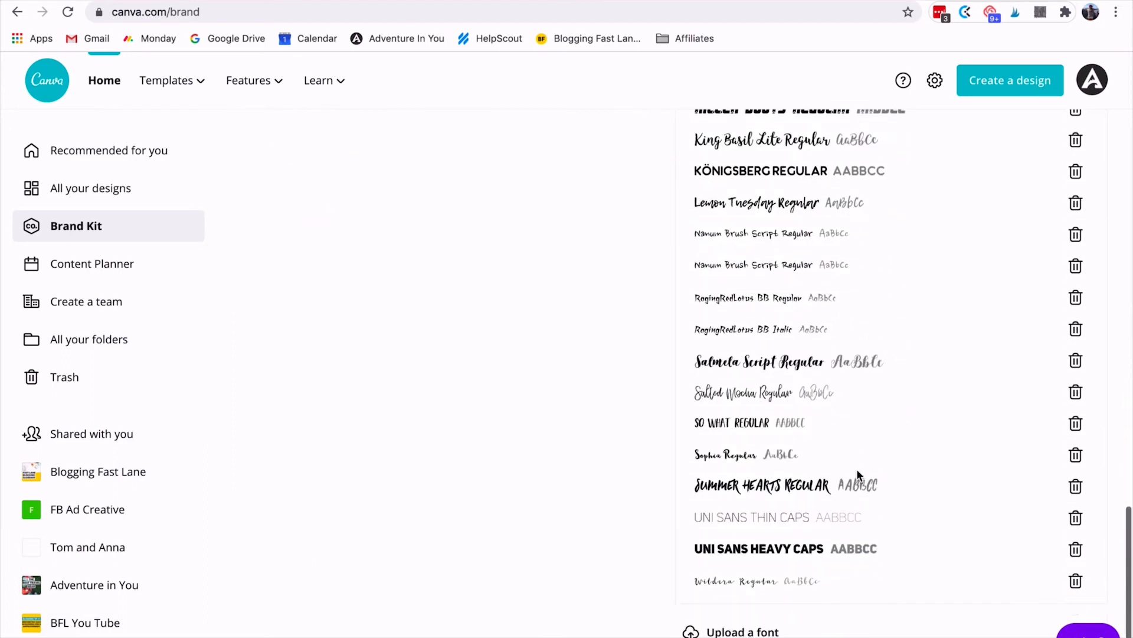
{"action": "scroll", "coordinate": [853, 469], "scroll_direction": "up", "scroll_amount": 14}
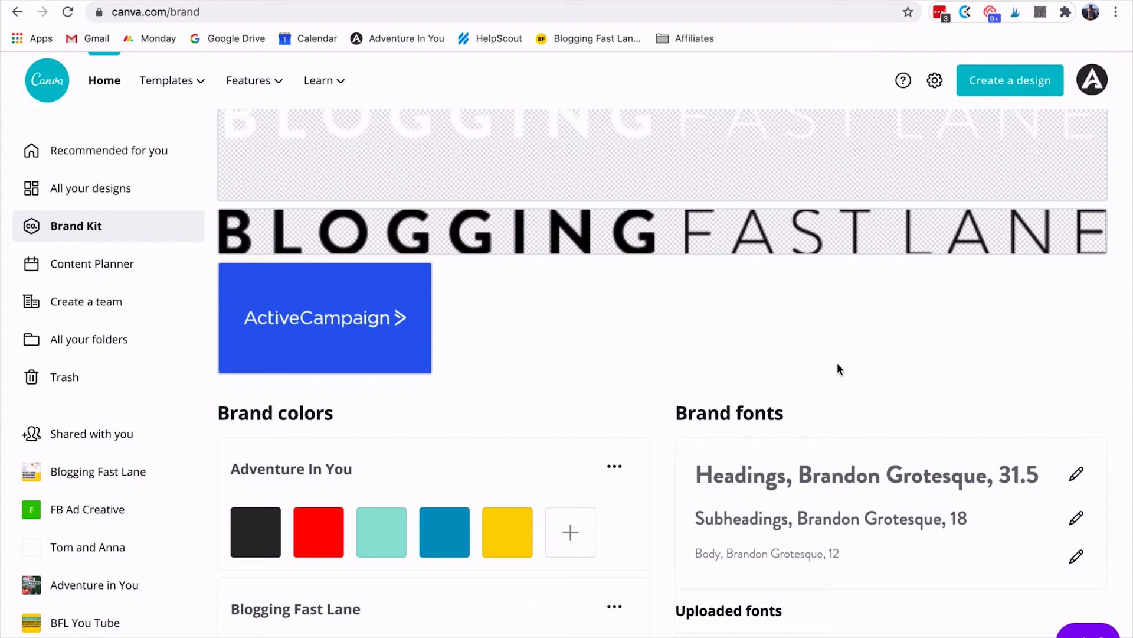
{"action": "scroll", "coordinate": [854, 375], "scroll_direction": "up", "scroll_amount": 2}
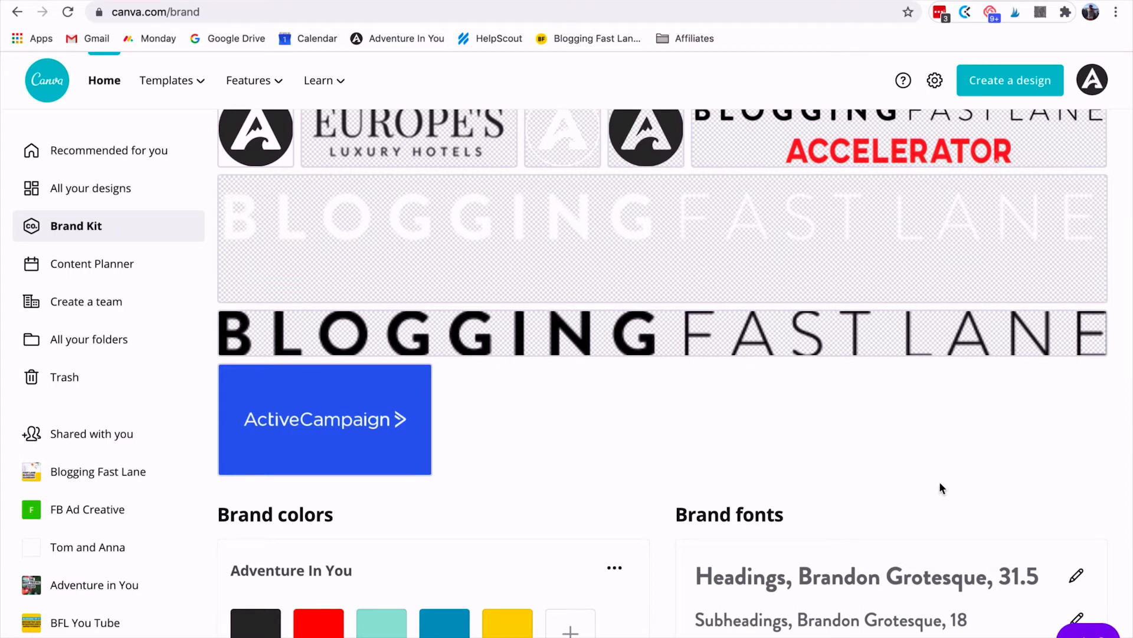
{"action": "scroll", "coordinate": [898, 480], "scroll_direction": "down", "scroll_amount": 4}
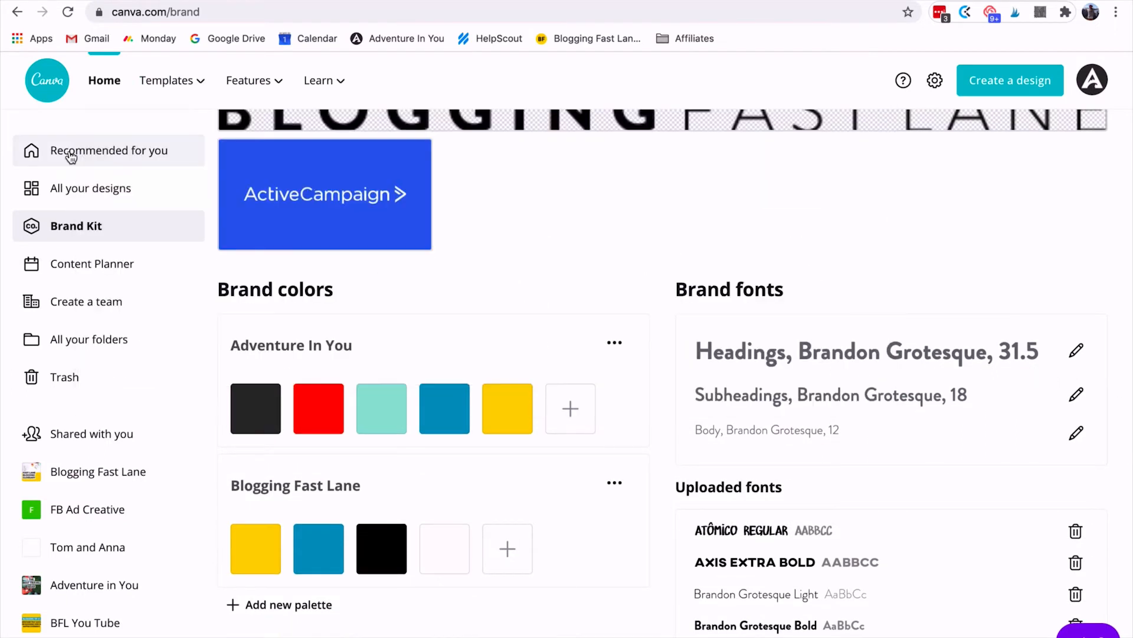
Return to the recommended designs page and open the BLOG design from the own designs.
{"action": "left_click", "coordinate": [71, 155]}
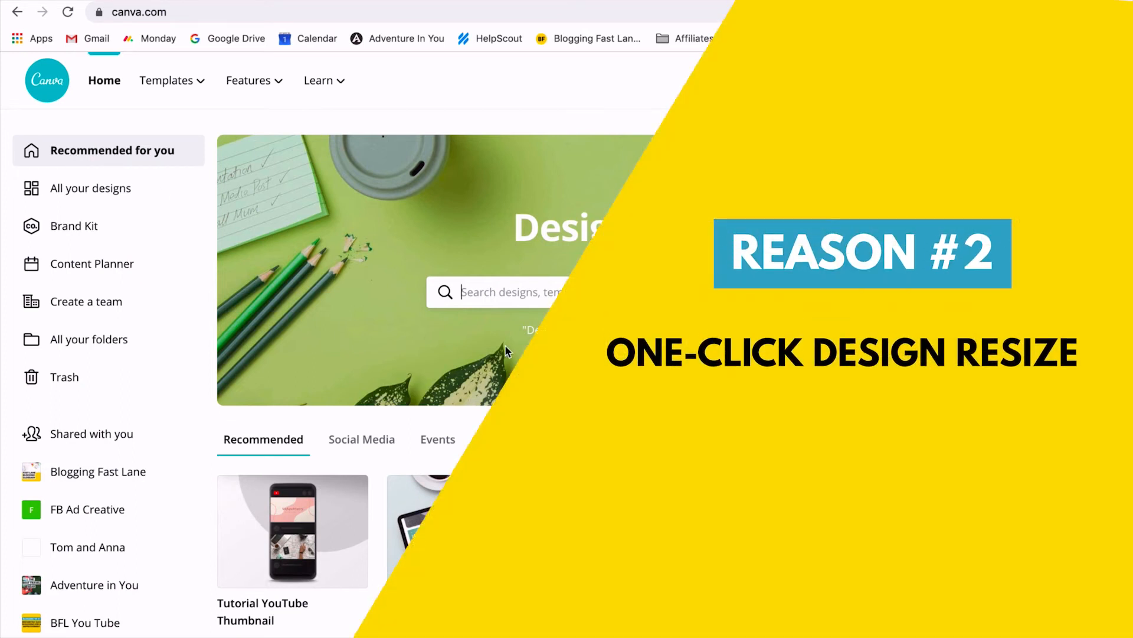
{"action": "scroll", "coordinate": [504, 348], "scroll_direction": "down", "scroll_amount": 1}
{"action": "scroll", "coordinate": [503, 350], "scroll_direction": "down", "scroll_amount": 4}
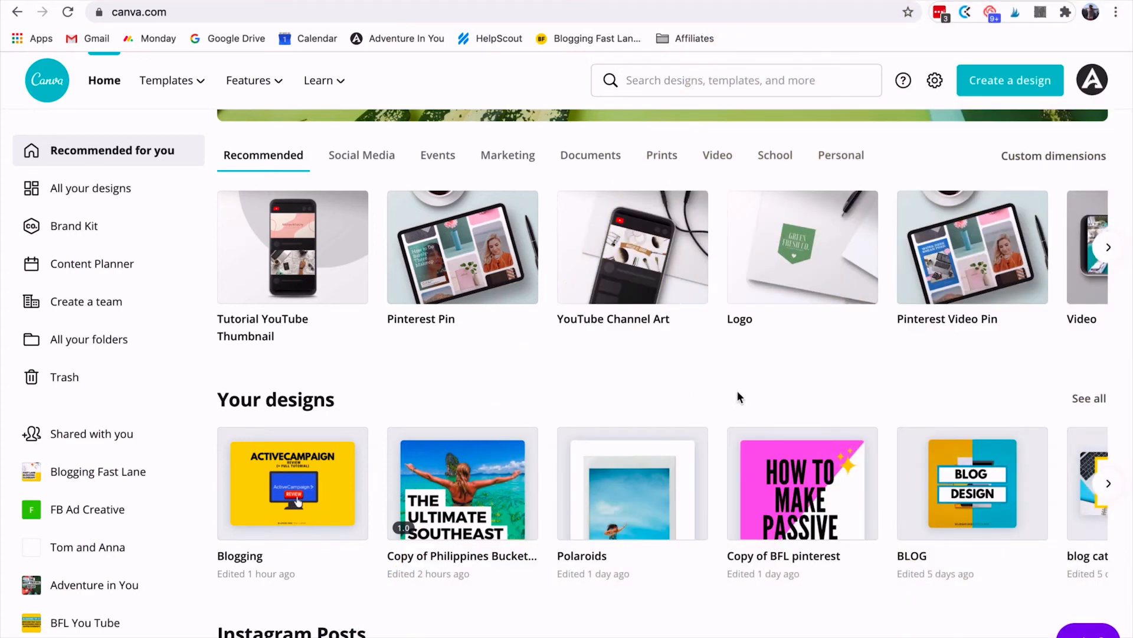
{"action": "left_click", "coordinate": [967, 469]}
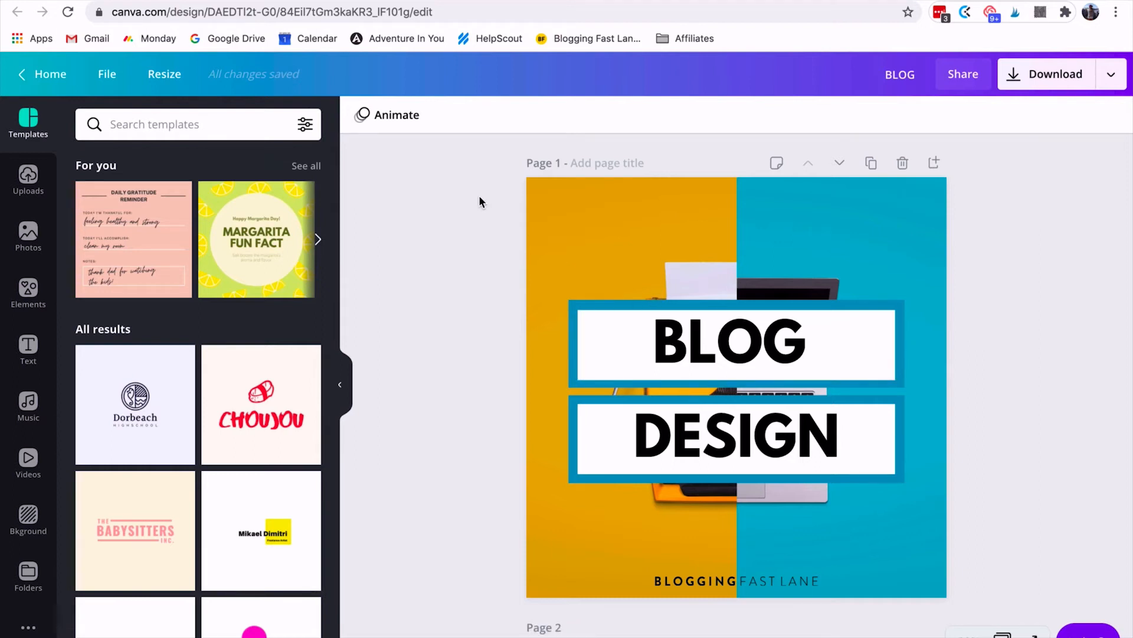
Resize the BLOG design itself to the Facebook Cover format, 2050 × 780 px.
{"action": "left_click", "coordinate": [162, 83]}
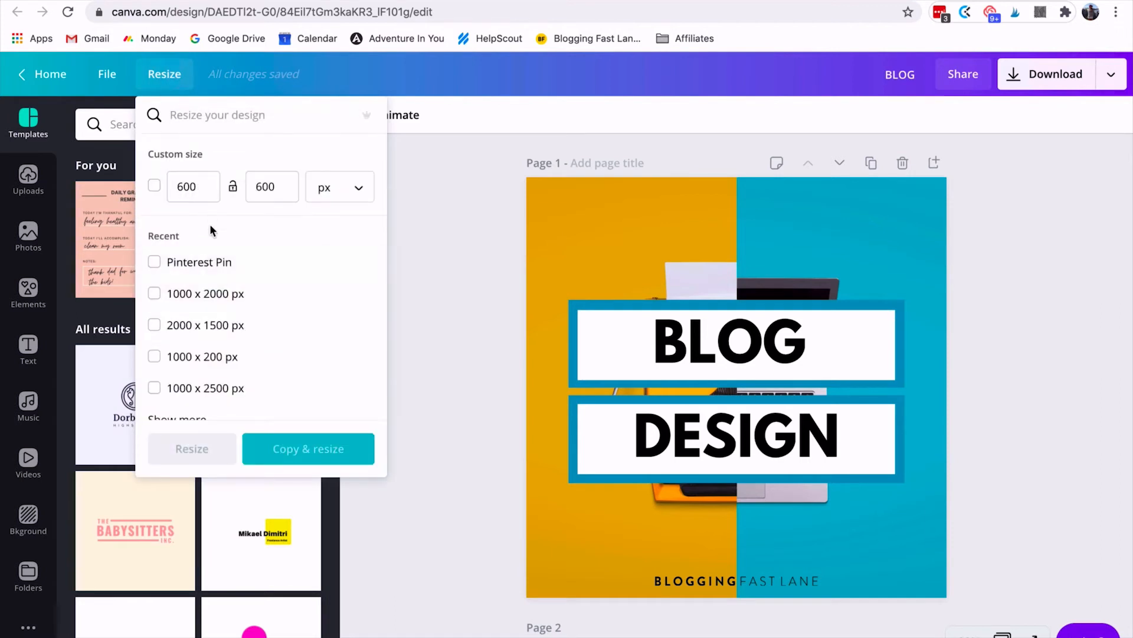
{"action": "scroll", "coordinate": [273, 349], "scroll_direction": "down", "scroll_amount": 5}
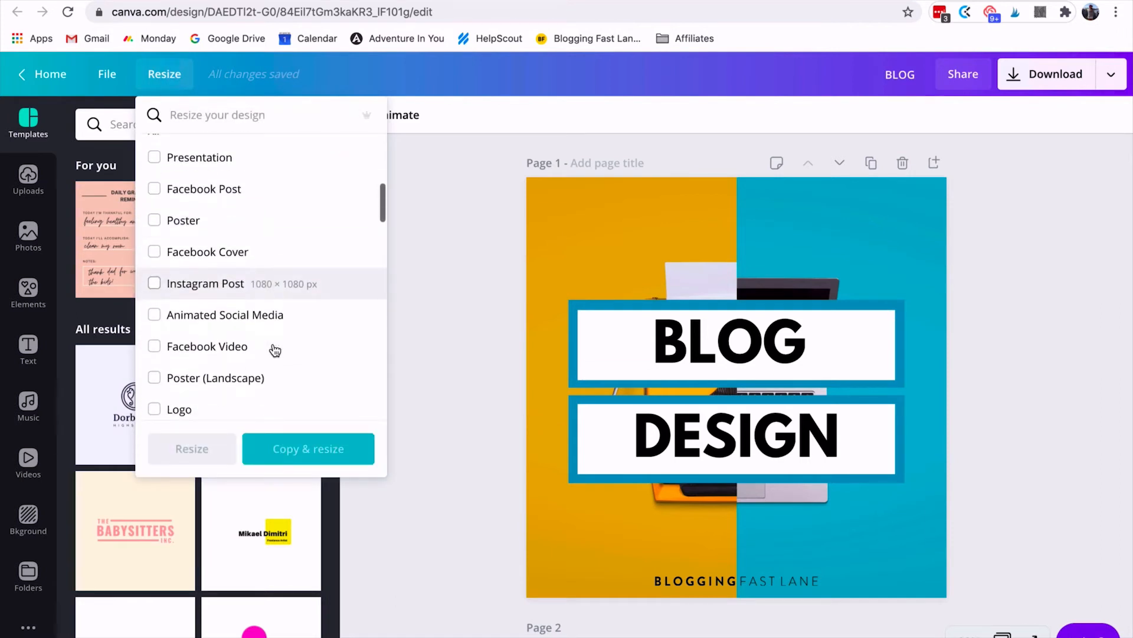
{"action": "scroll", "coordinate": [273, 349], "scroll_direction": "up", "scroll_amount": 2}
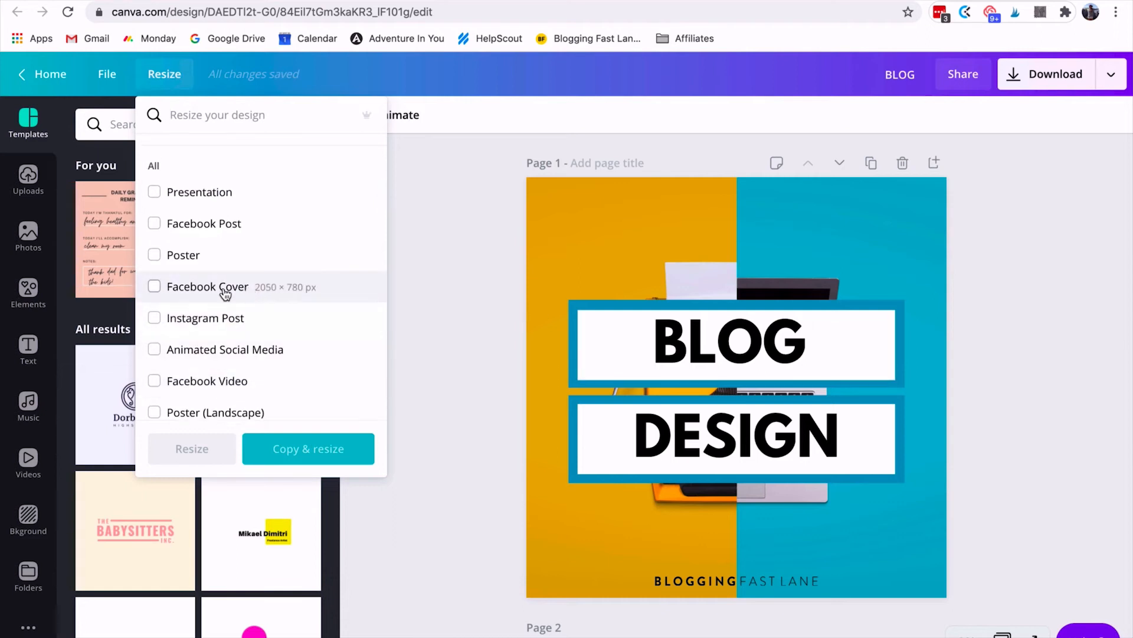
{"action": "left_click", "coordinate": [224, 292]}
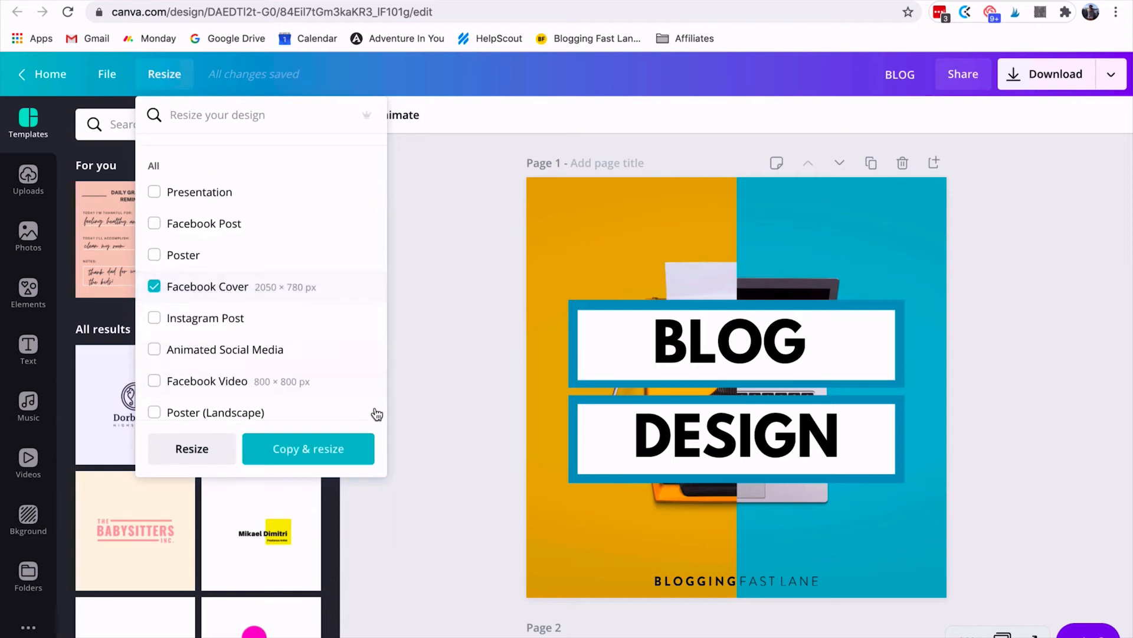
{"action": "left_click", "coordinate": [192, 449]}
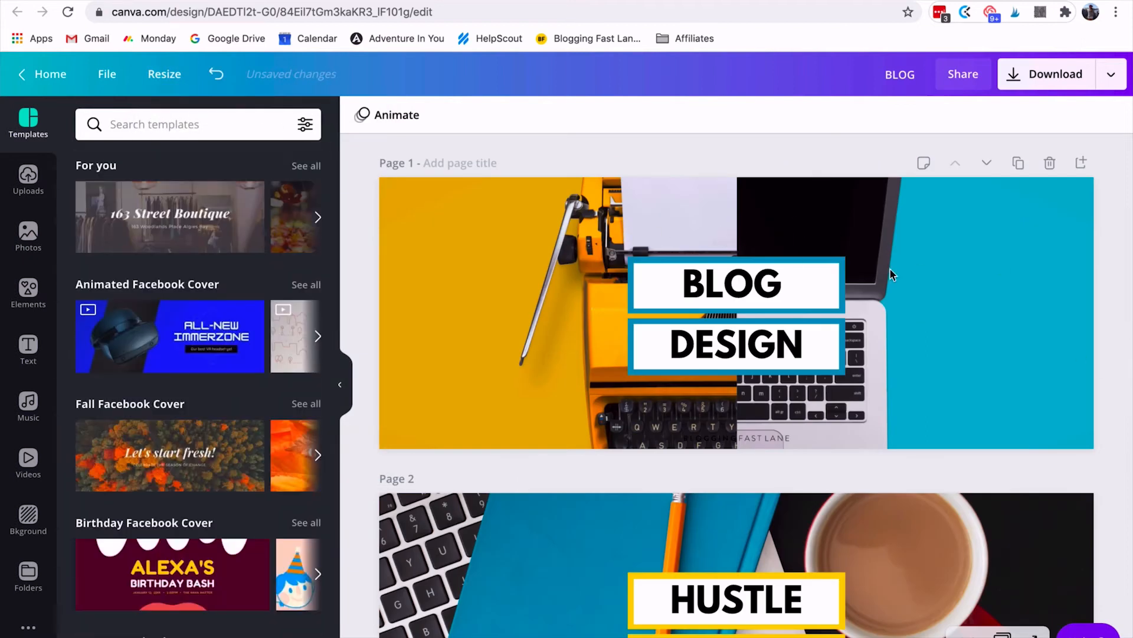
Enlarge the BLOG and DESIGN title boxes on page 1 together to a font size of about 118, reposition them near the centre, and deselect.
{"action": "left_click_drag", "start_coordinate": [1108, 246], "coordinate": [756, 358]}
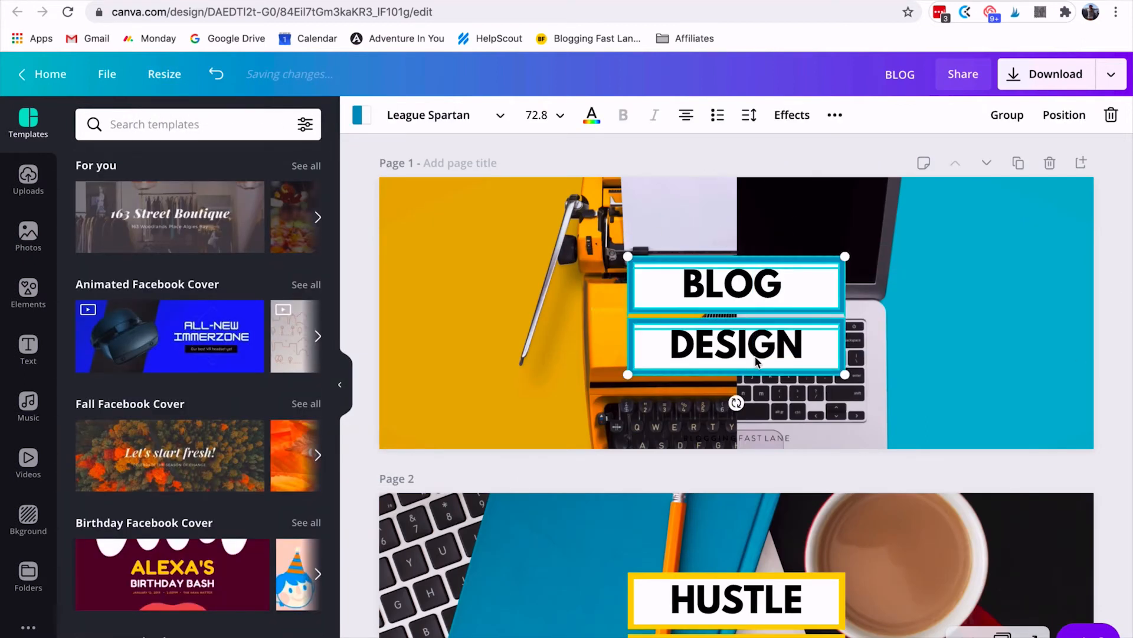
{"action": "left_click_drag", "start_coordinate": [843, 272], "coordinate": [998, 189]}
{"action": "left_click_drag", "start_coordinate": [903, 232], "coordinate": [814, 263]}
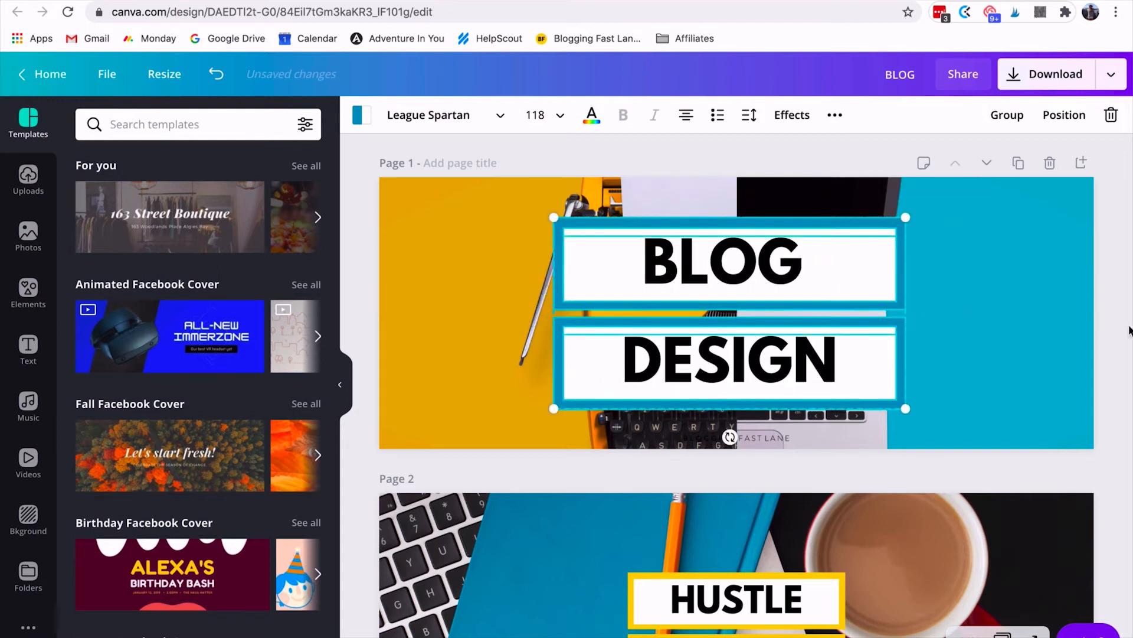
{"action": "left_click", "coordinate": [1108, 329]}
Review how the Facebook Cover size affects the following pages of the design.
{"action": "scroll", "coordinate": [1105, 329], "scroll_direction": "down", "scroll_amount": 5}
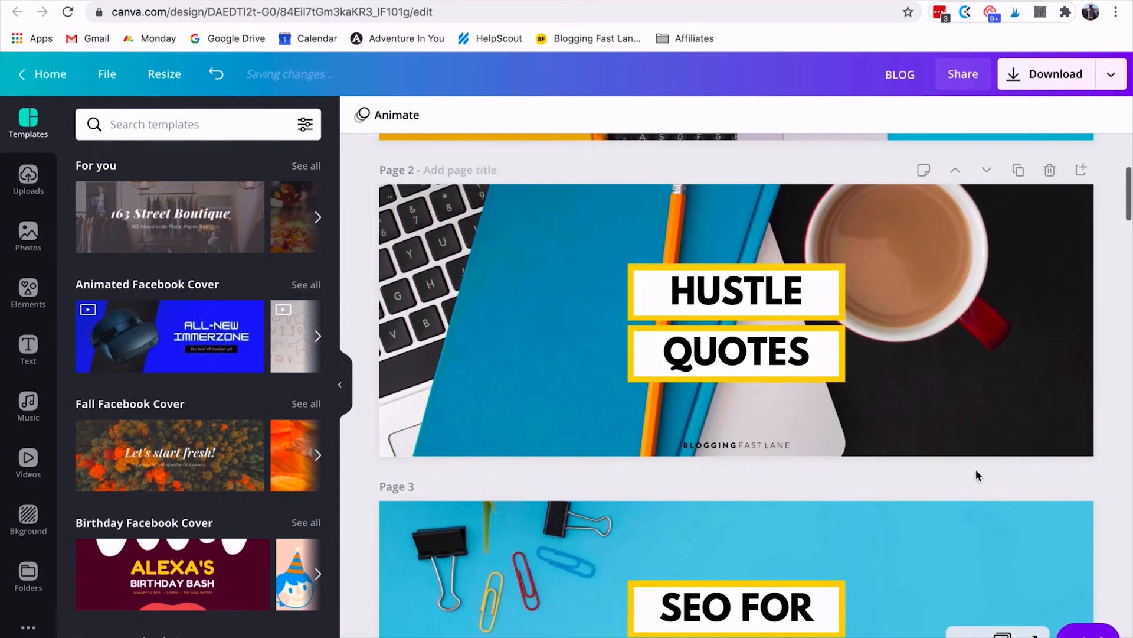
{"action": "scroll", "coordinate": [976, 469], "scroll_direction": "down", "scroll_amount": 7}
{"action": "scroll", "coordinate": [976, 468], "scroll_direction": "up", "scroll_amount": 1}
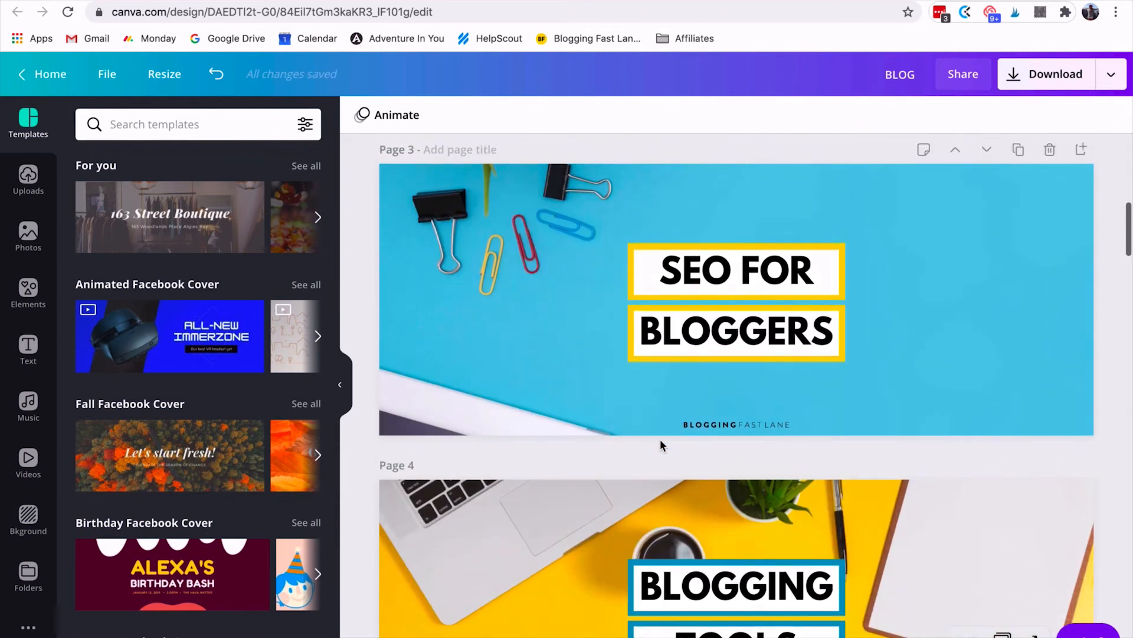
{"action": "scroll", "coordinate": [660, 438], "scroll_direction": "down", "scroll_amount": 1}
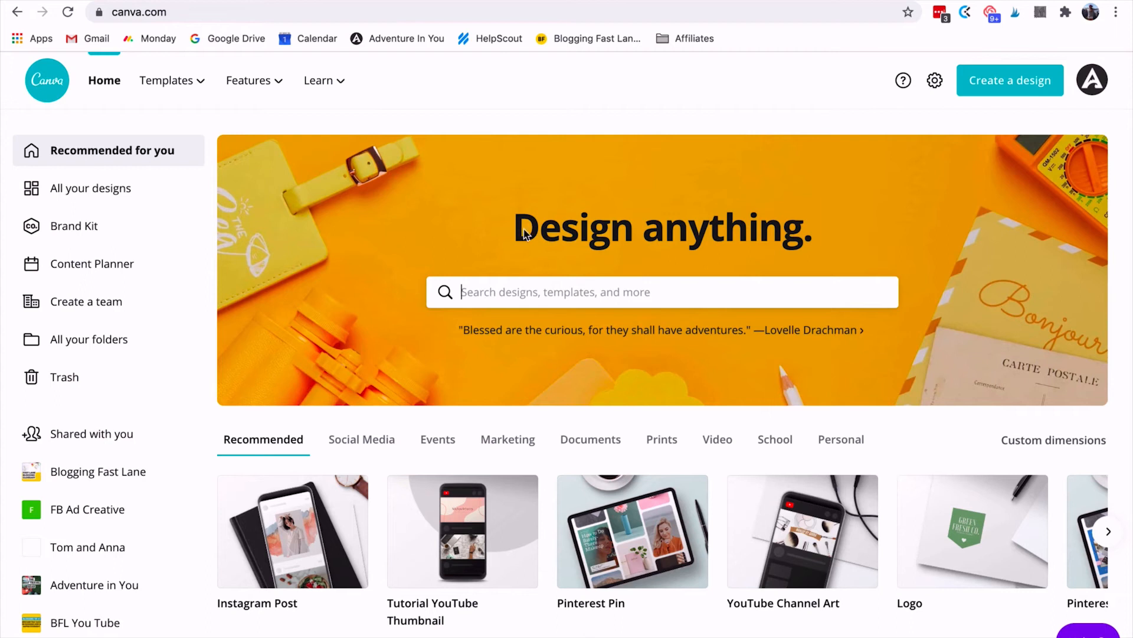
Search for "instagram post" templates from the home page and open the beige and gray "BEGIN anywhere" quote template.
{"action": "scroll", "coordinate": [508, 301], "scroll_direction": "down", "scroll_amount": 5}
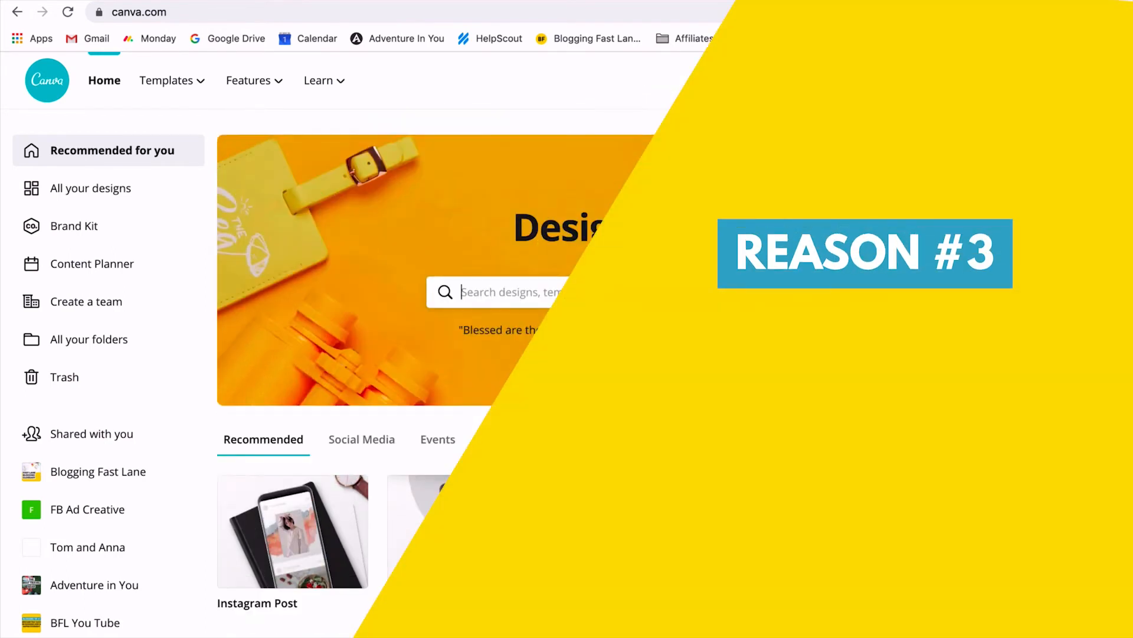
{"action": "left_click", "coordinate": [554, 295]}
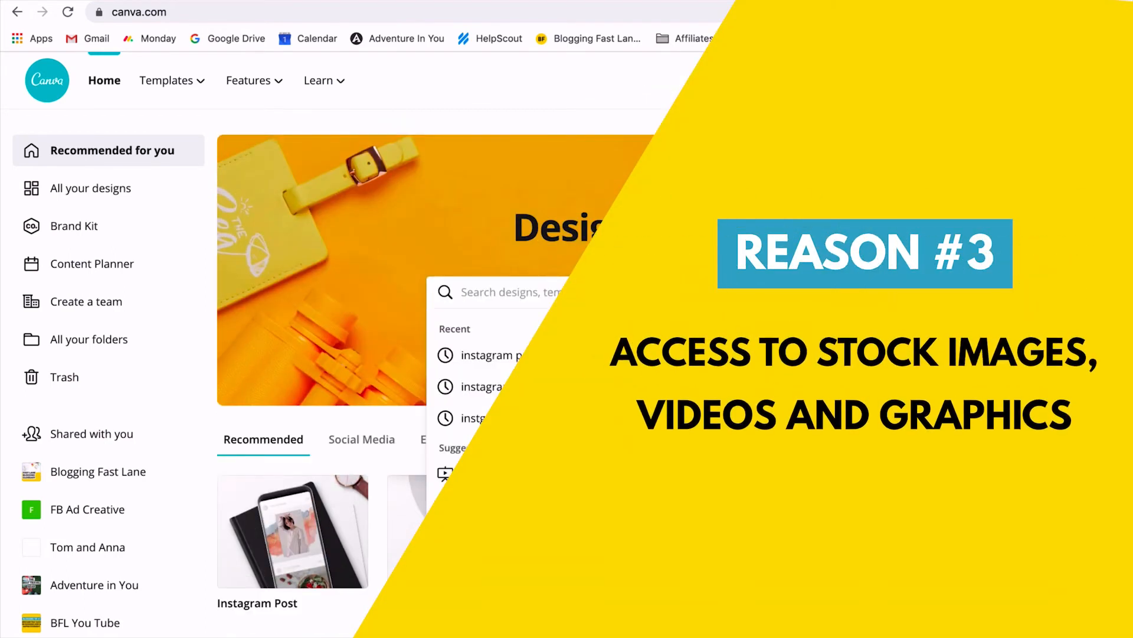
{"action": "left_click", "coordinate": [506, 354]}
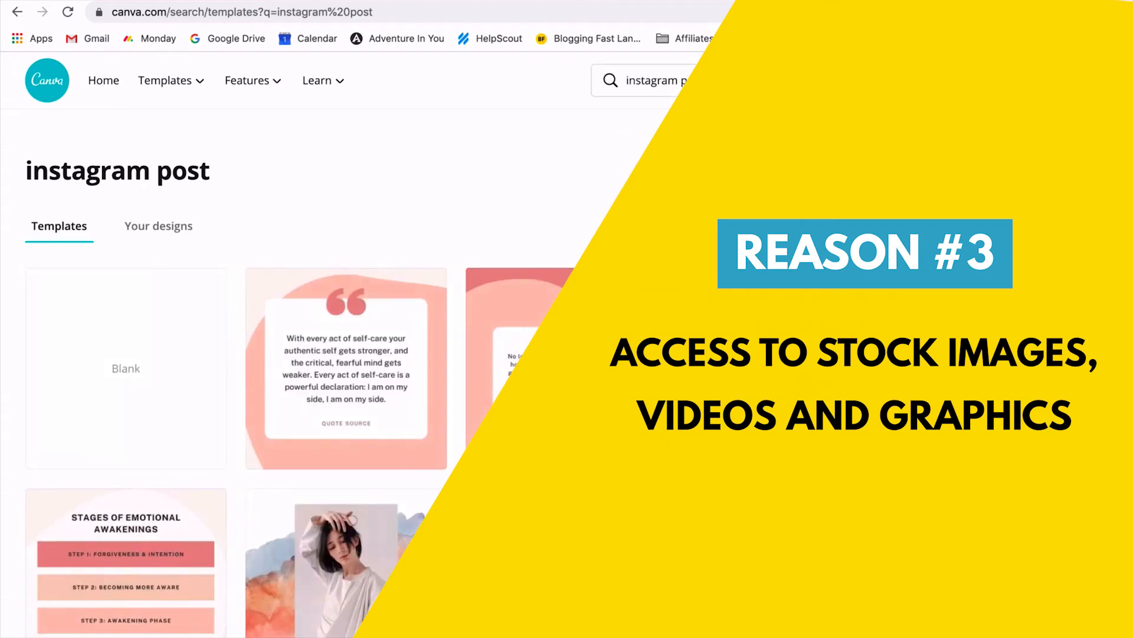
{"action": "left_click", "coordinate": [544, 417]}
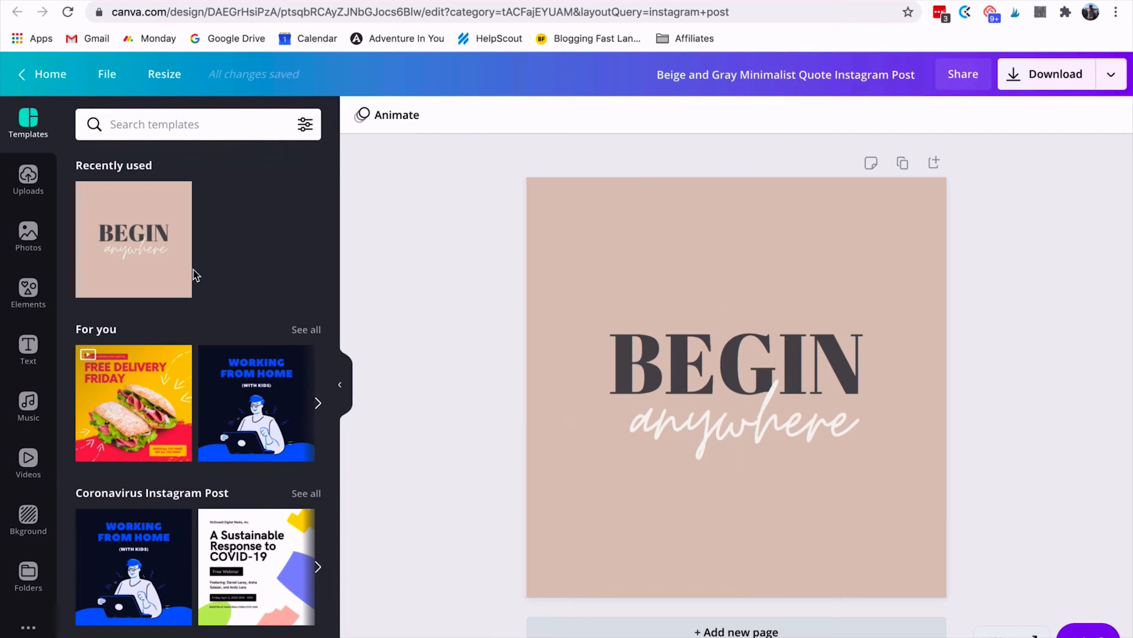
Browse the trending stock photos and the stock video categories available in the editor.
{"action": "left_click", "coordinate": [40, 245]}
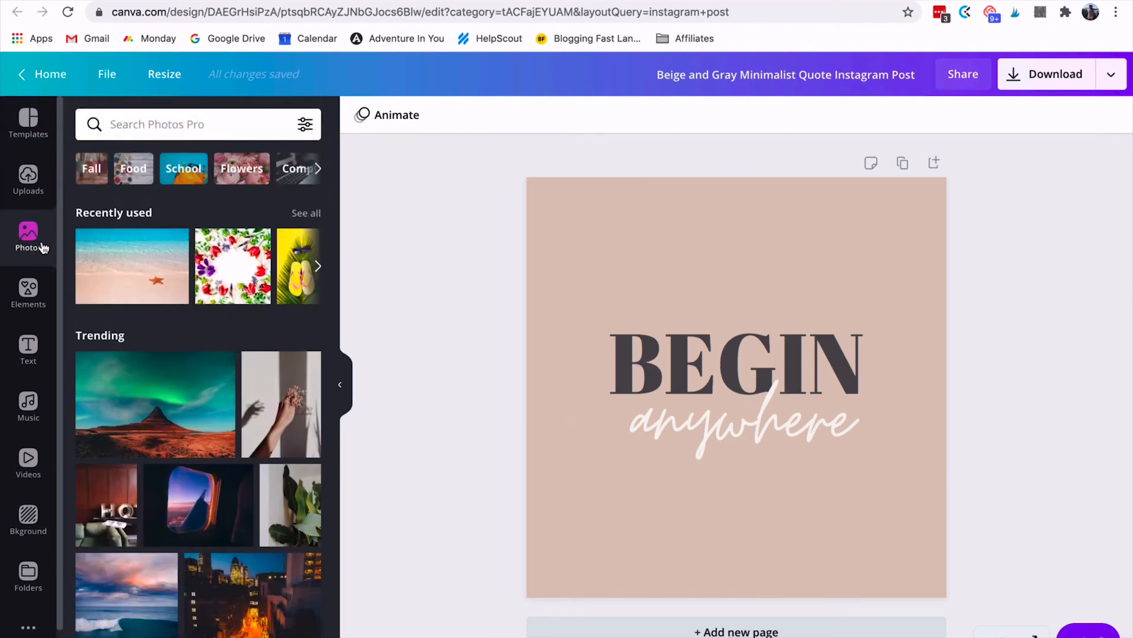
{"action": "scroll", "coordinate": [265, 556], "scroll_direction": "down", "scroll_amount": 12}
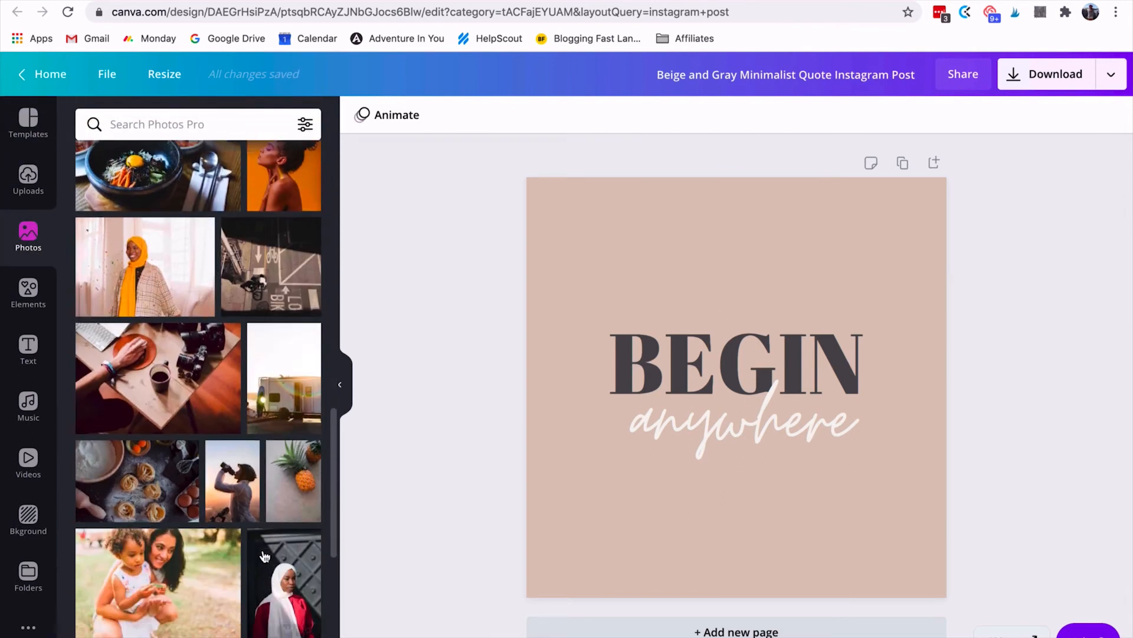
{"action": "scroll", "coordinate": [264, 556], "scroll_direction": "down", "scroll_amount": 15}
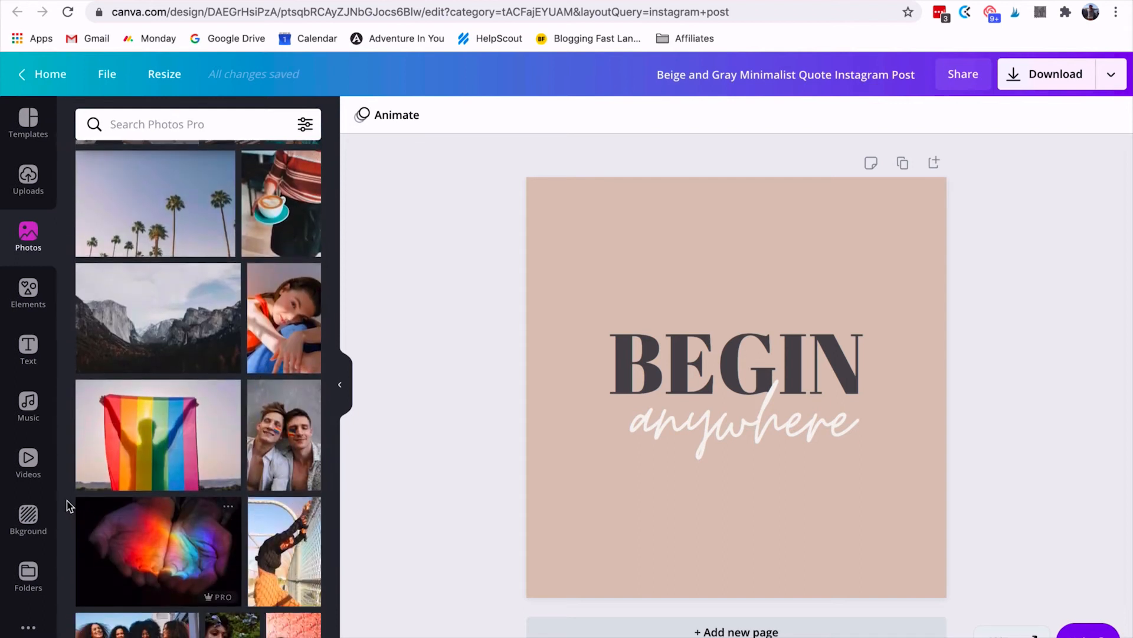
{"action": "left_click", "coordinate": [41, 464]}
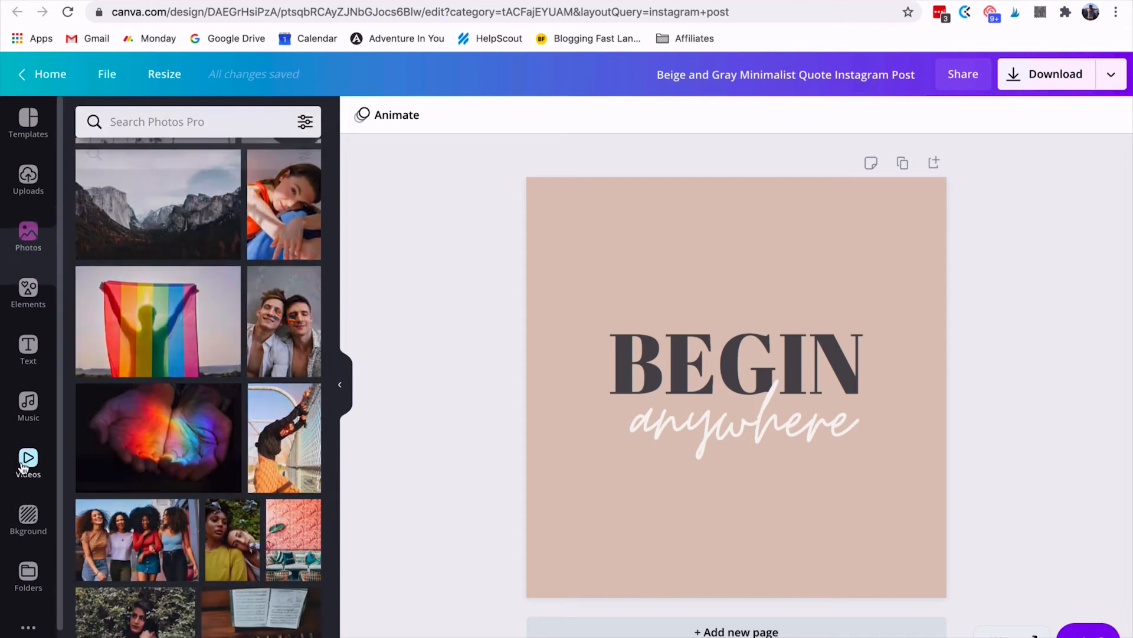
{"action": "scroll", "coordinate": [280, 486], "scroll_direction": "down", "scroll_amount": 5}
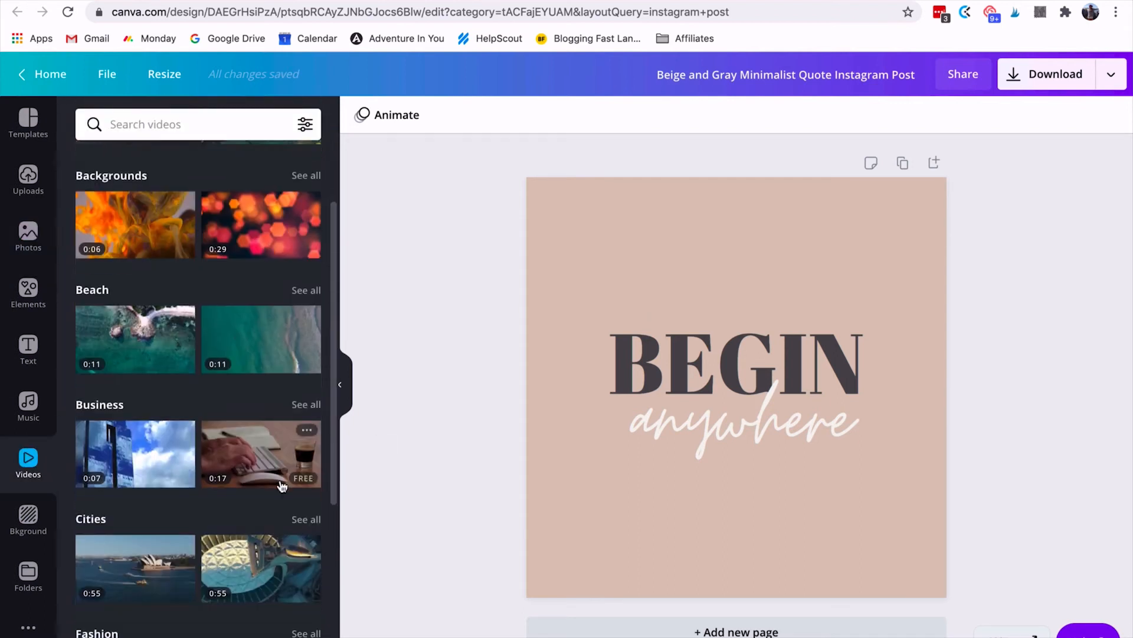
{"action": "scroll", "coordinate": [278, 484], "scroll_direction": "down", "scroll_amount": 10}
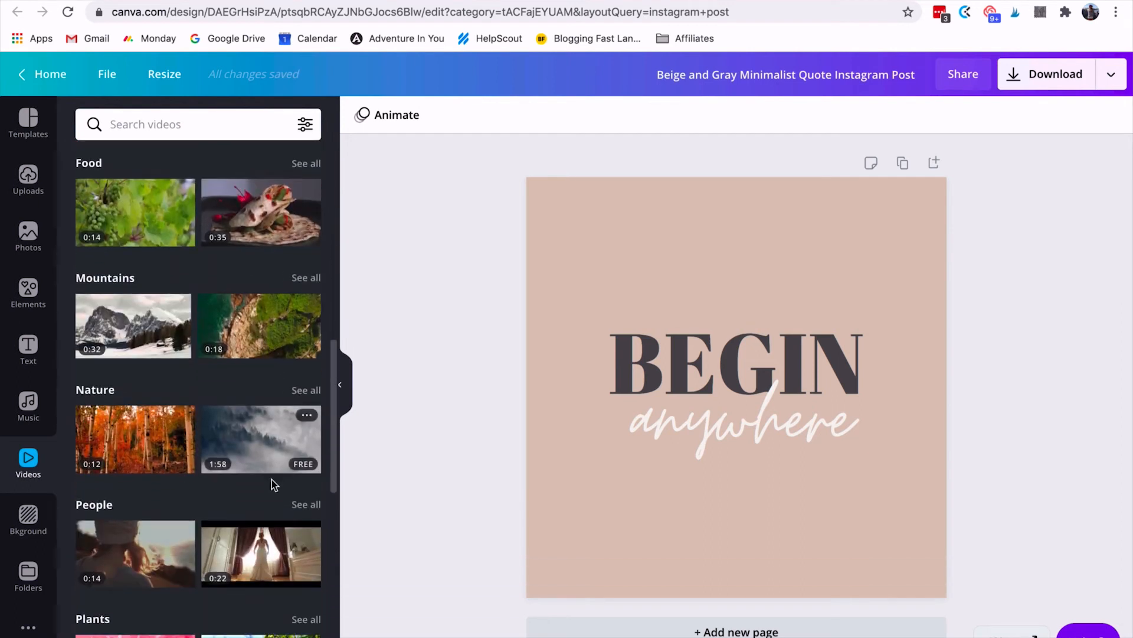
Search the stock photos for "beach" and set the shoreline photo with the red starfish as the page background.
{"action": "left_click", "coordinate": [38, 251]}
{"action": "left_click", "coordinate": [173, 133]}
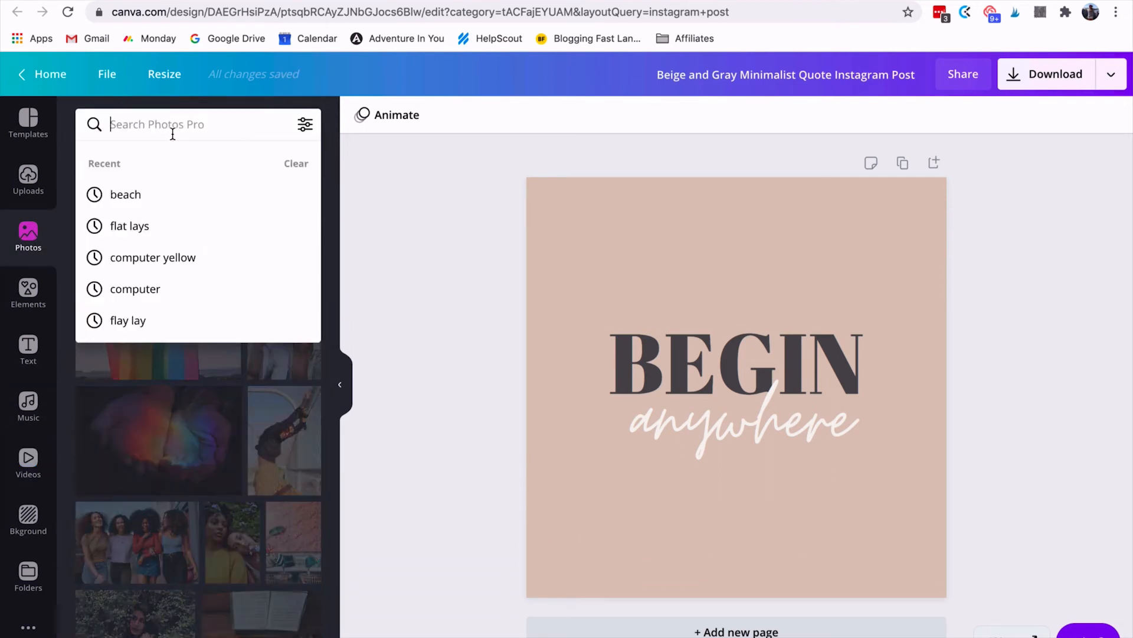
{"action": "left_click", "coordinate": [135, 196]}
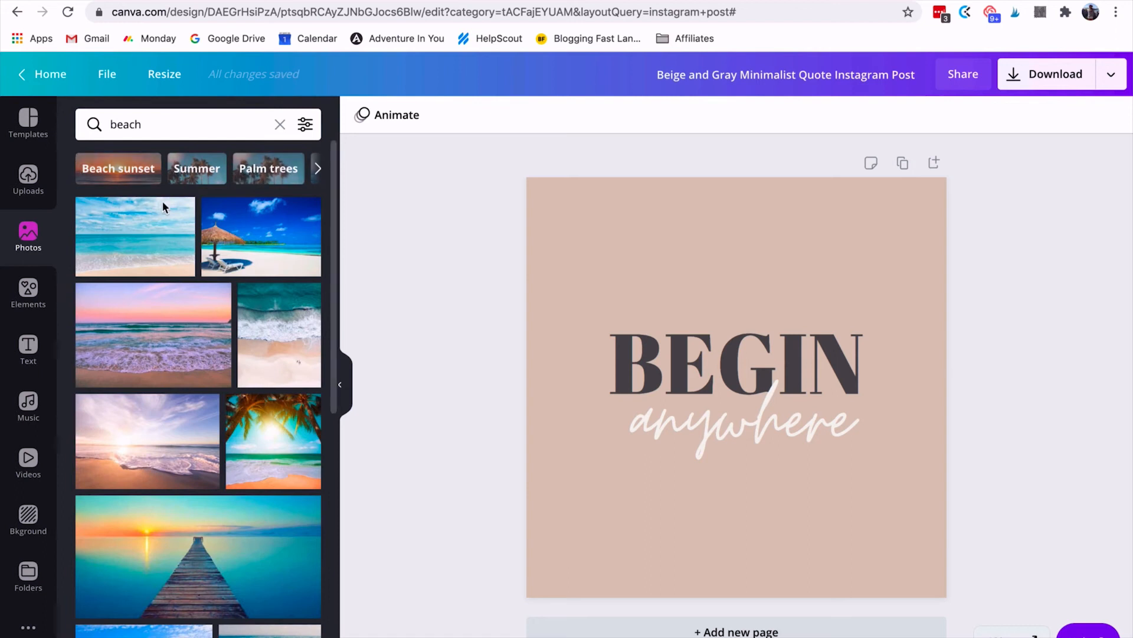
{"action": "scroll", "coordinate": [235, 379], "scroll_direction": "down", "scroll_amount": 7}
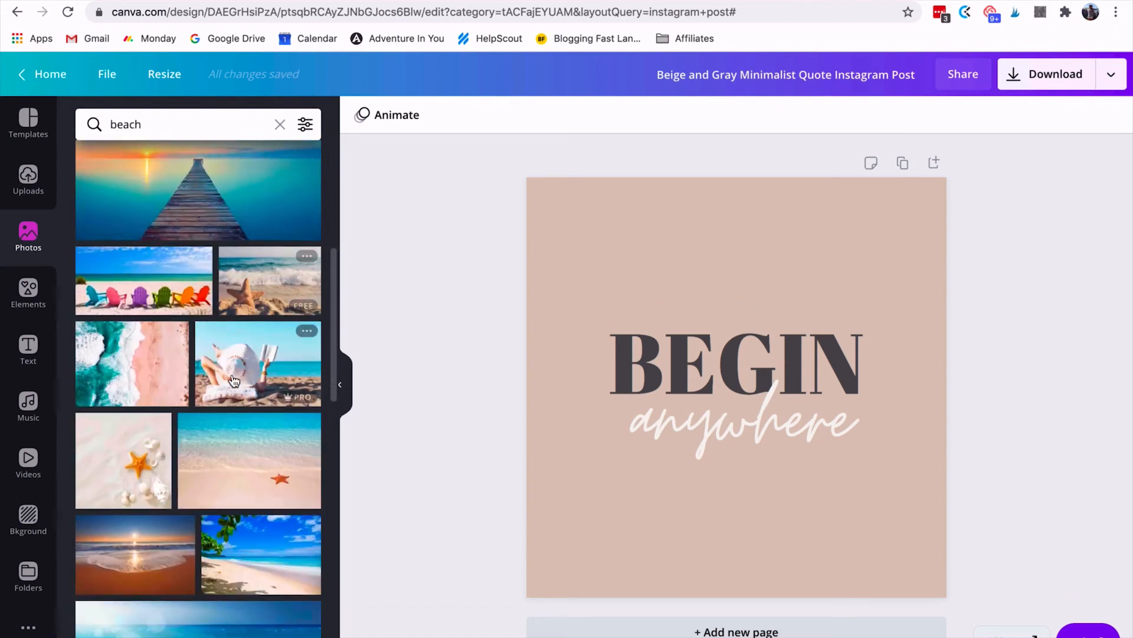
{"action": "left_click_drag", "start_coordinate": [206, 429], "coordinate": [549, 235]}
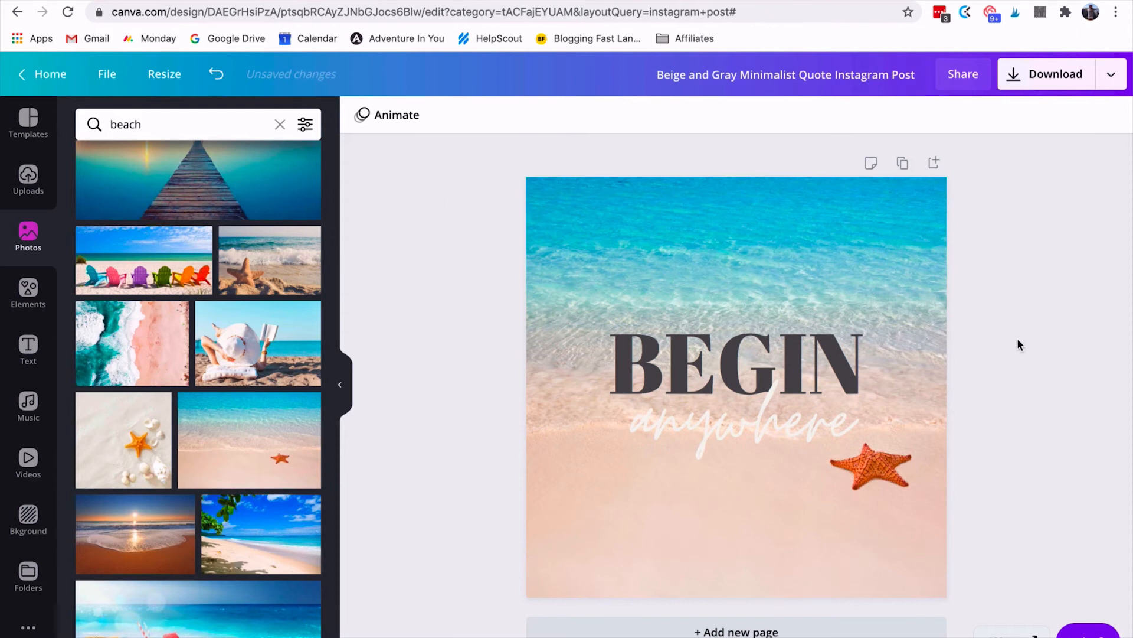
Recolour the "BEGIN" heading with the pink default colour.
{"action": "left_click", "coordinate": [821, 388]}
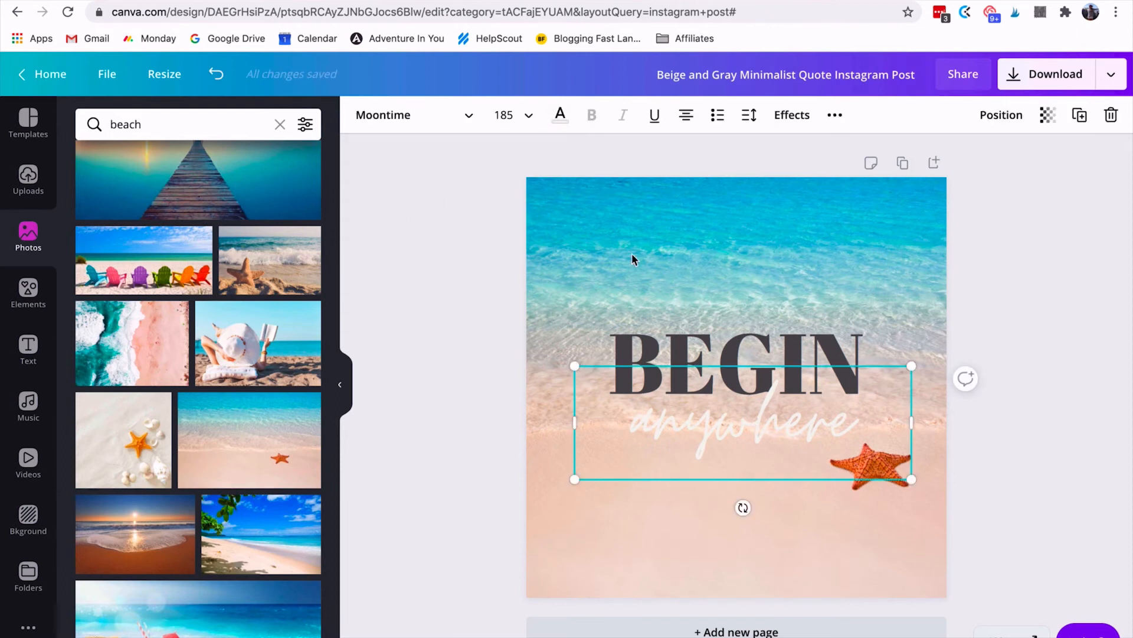
{"action": "left_click", "coordinate": [660, 338]}
{"action": "left_click", "coordinate": [559, 116]}
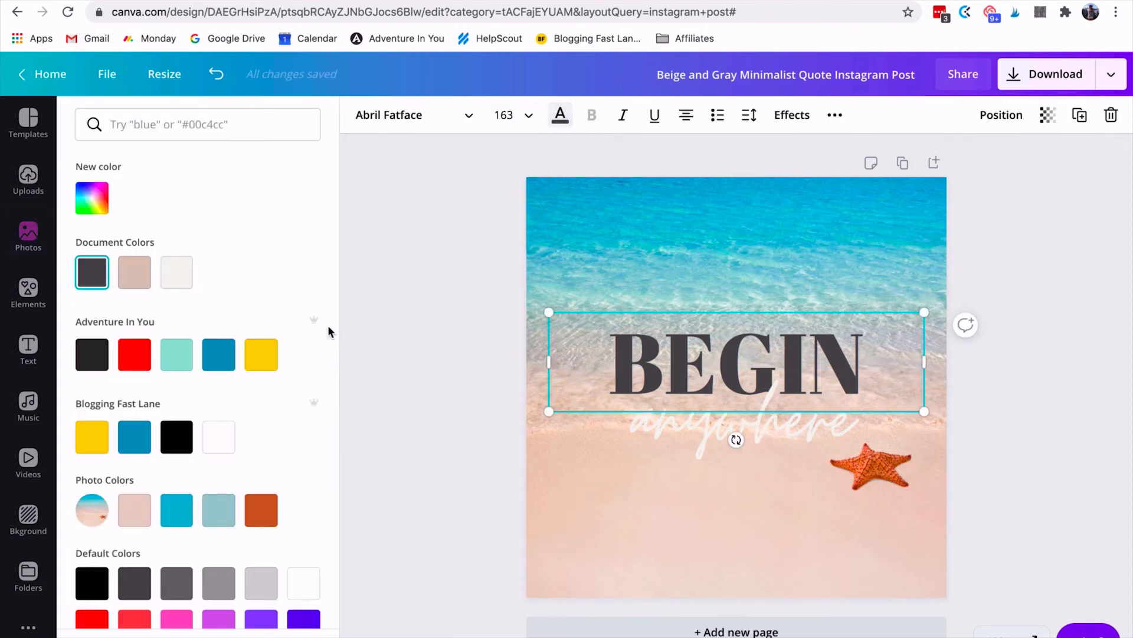
{"action": "scroll", "coordinate": [183, 532], "scroll_direction": "down", "scroll_amount": 2}
{"action": "left_click", "coordinate": [179, 512]}
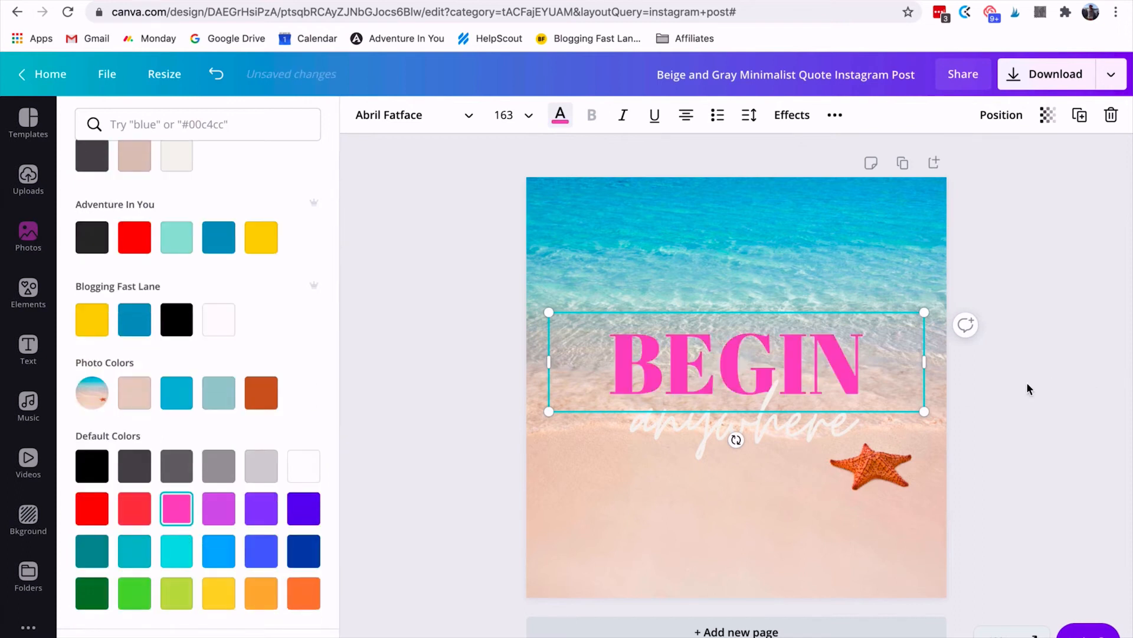
Browse further through the stock photo results for "beach".
{"action": "key", "text": "Escape"}
{"action": "scroll", "coordinate": [182, 488], "scroll_direction": "down", "scroll_amount": 5}
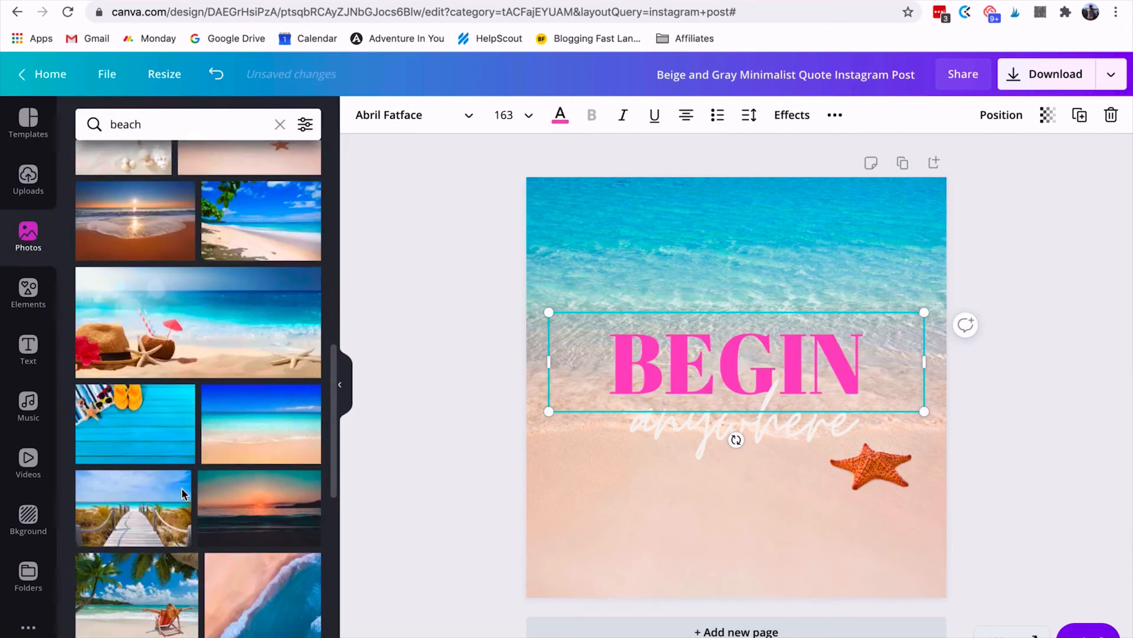
{"action": "scroll", "coordinate": [182, 488], "scroll_direction": "down", "scroll_amount": 10}
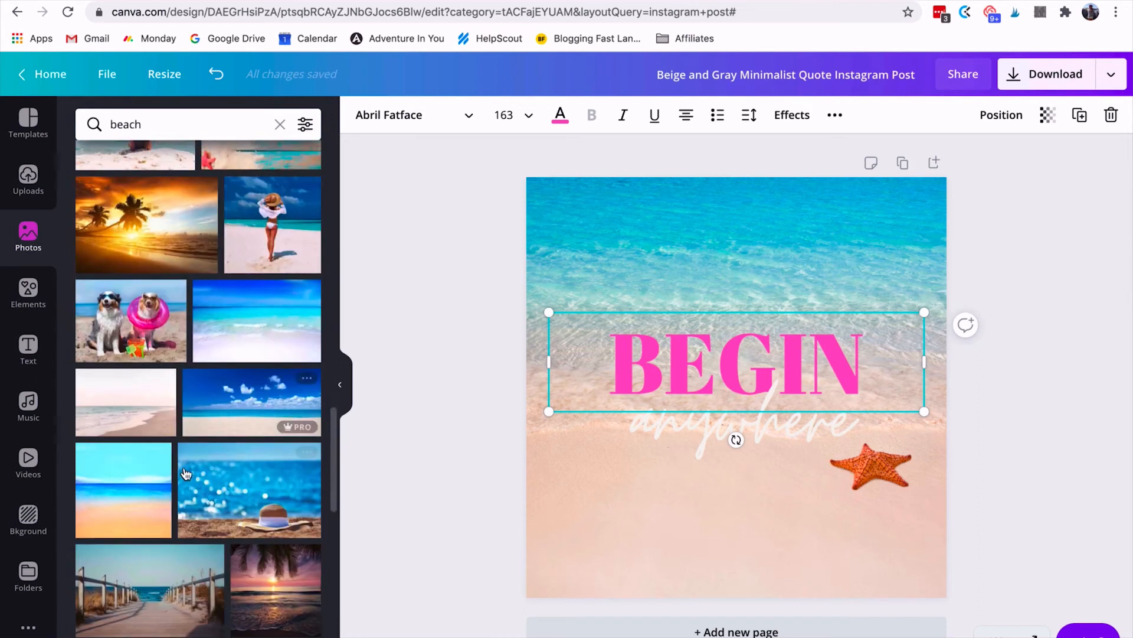
{"action": "scroll", "coordinate": [186, 473], "scroll_direction": "down", "scroll_amount": 10}
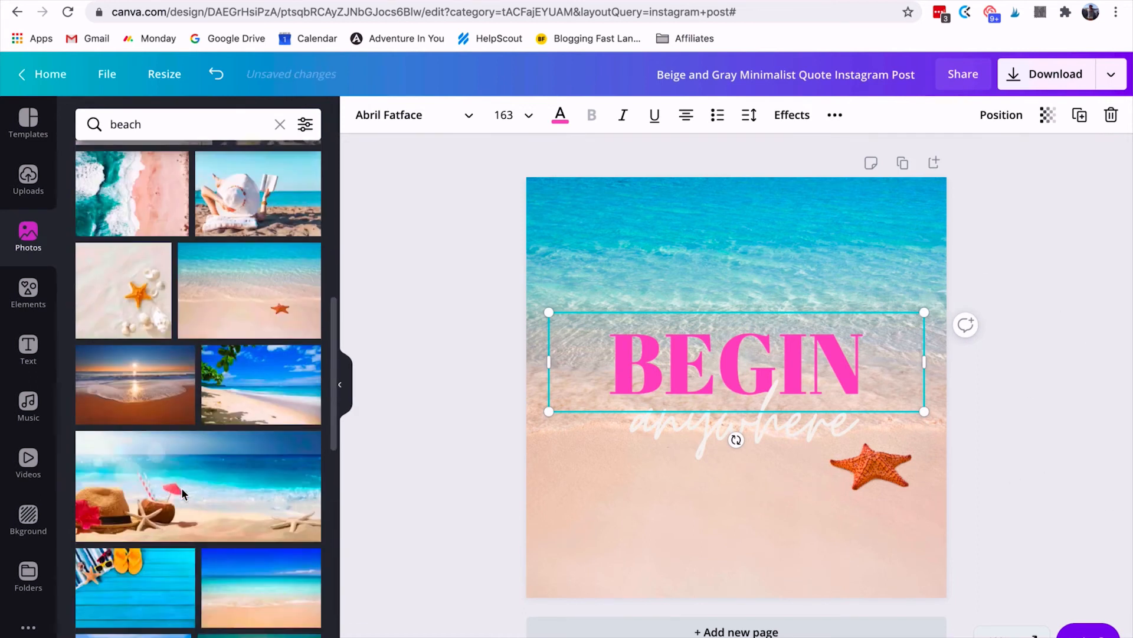
{"action": "scroll", "coordinate": [181, 487], "scroll_direction": "down", "scroll_amount": 8}
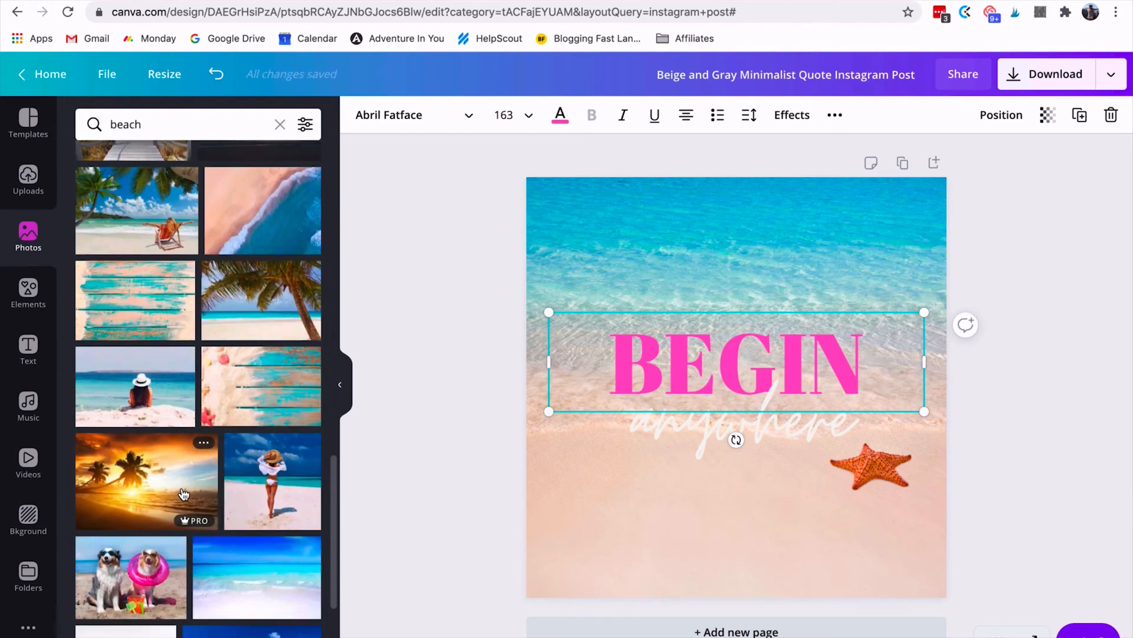
{"action": "scroll", "coordinate": [184, 494], "scroll_direction": "down", "scroll_amount": 10}
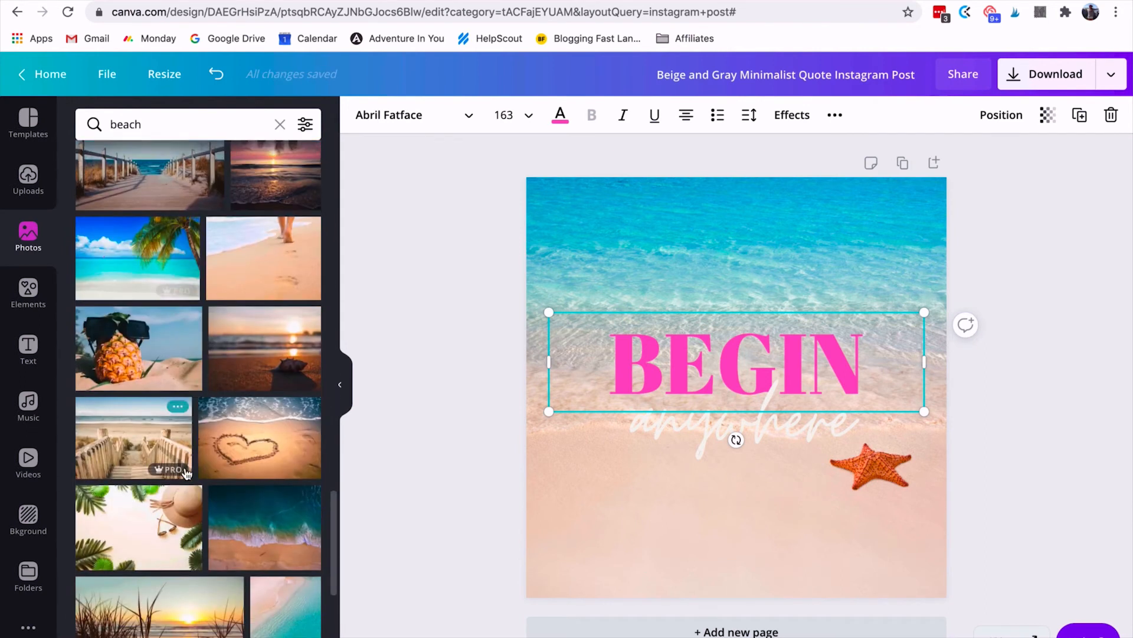
{"action": "scroll", "coordinate": [187, 472], "scroll_direction": "down", "scroll_amount": 3}
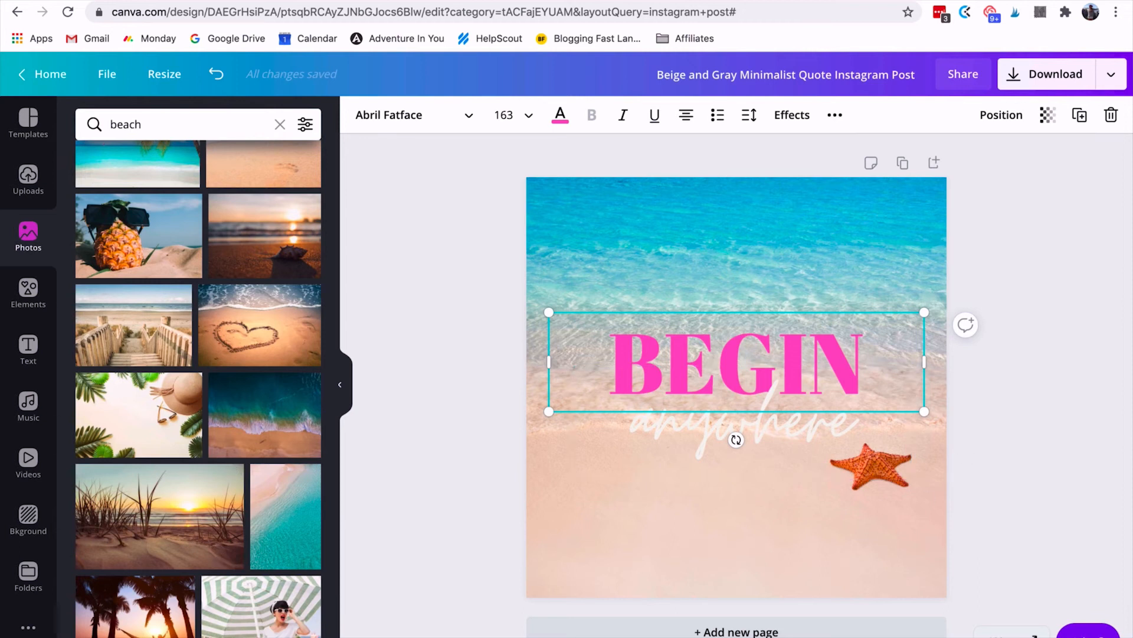
Add a second page, insert the uploaded photo of the woman leaping on the beach, and enlarge it to cover nearly the whole page.
{"action": "left_click", "coordinate": [711, 626]}
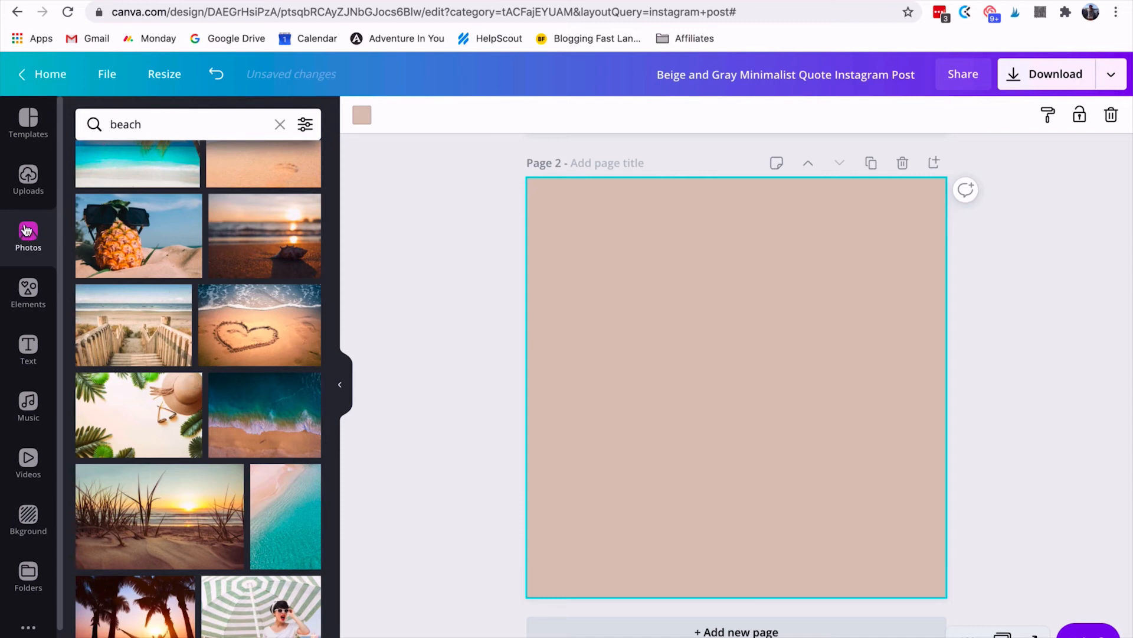
{"action": "left_click", "coordinate": [53, 182]}
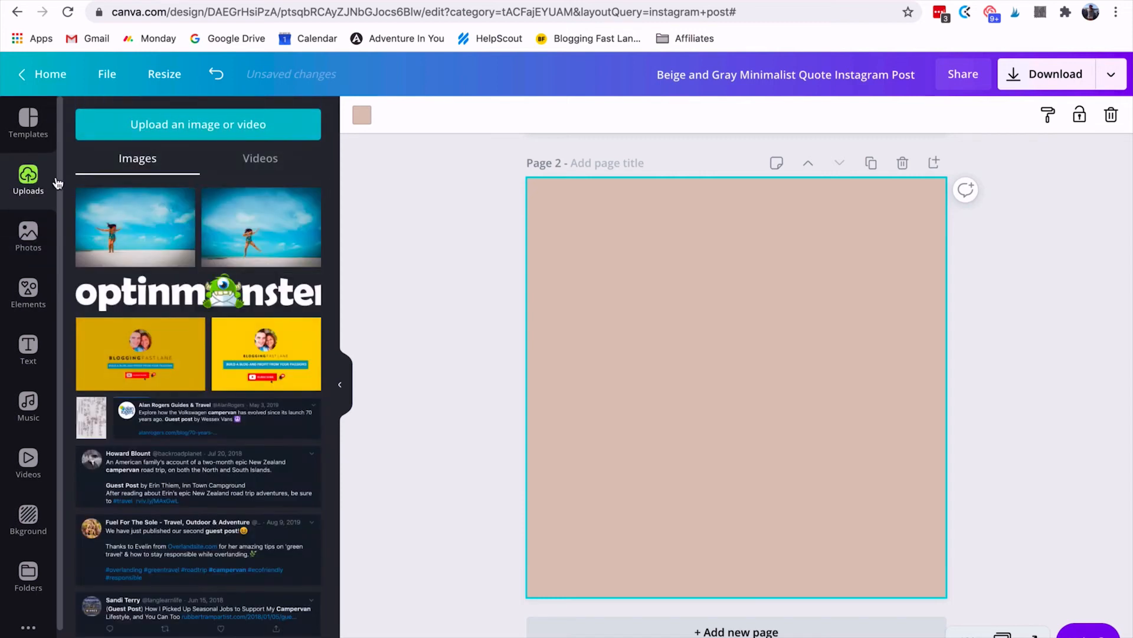
{"action": "left_click", "coordinate": [261, 227]}
{"action": "left_click_drag", "start_coordinate": [894, 283], "coordinate": [1020, 196]}
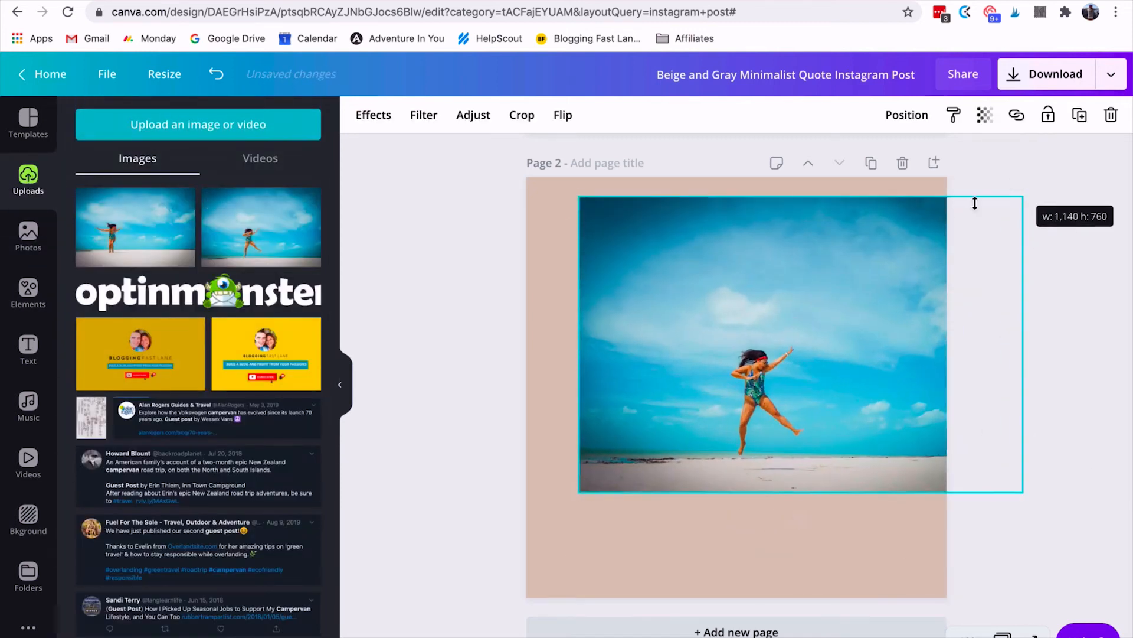
{"action": "left_click_drag", "start_coordinate": [581, 492], "coordinate": [391, 616]}
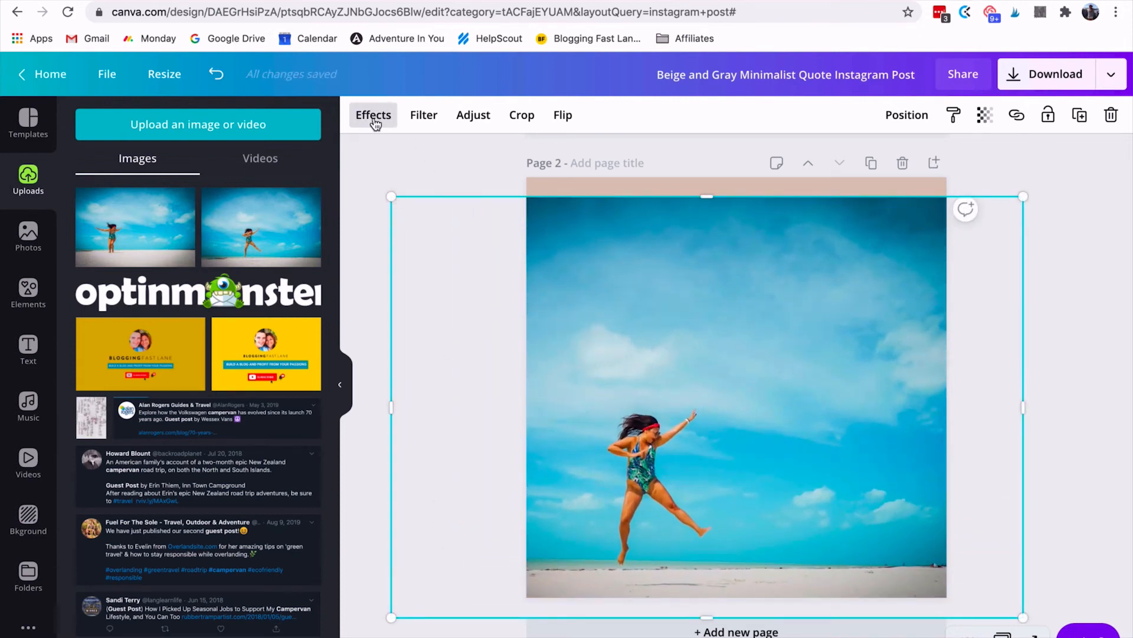
Cut the leaping woman out of her photo with the Background Remover effect.
{"action": "left_click", "coordinate": [373, 116]}
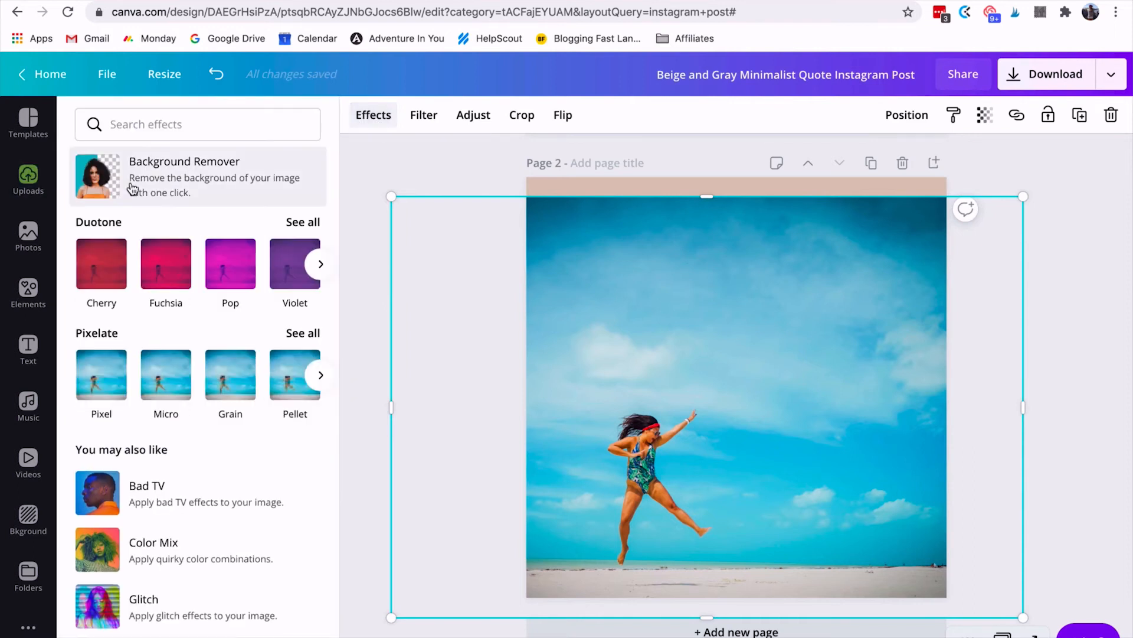
{"action": "left_click", "coordinate": [133, 189]}
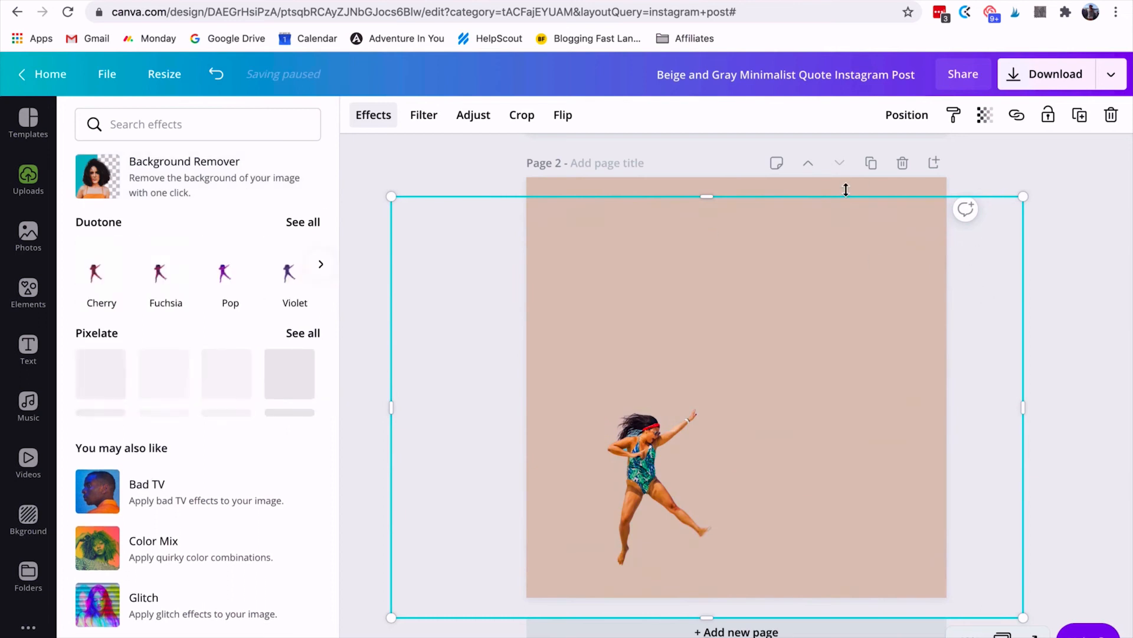
{"action": "left_click", "coordinate": [1075, 208]}
{"action": "left_click", "coordinate": [1089, 260]}
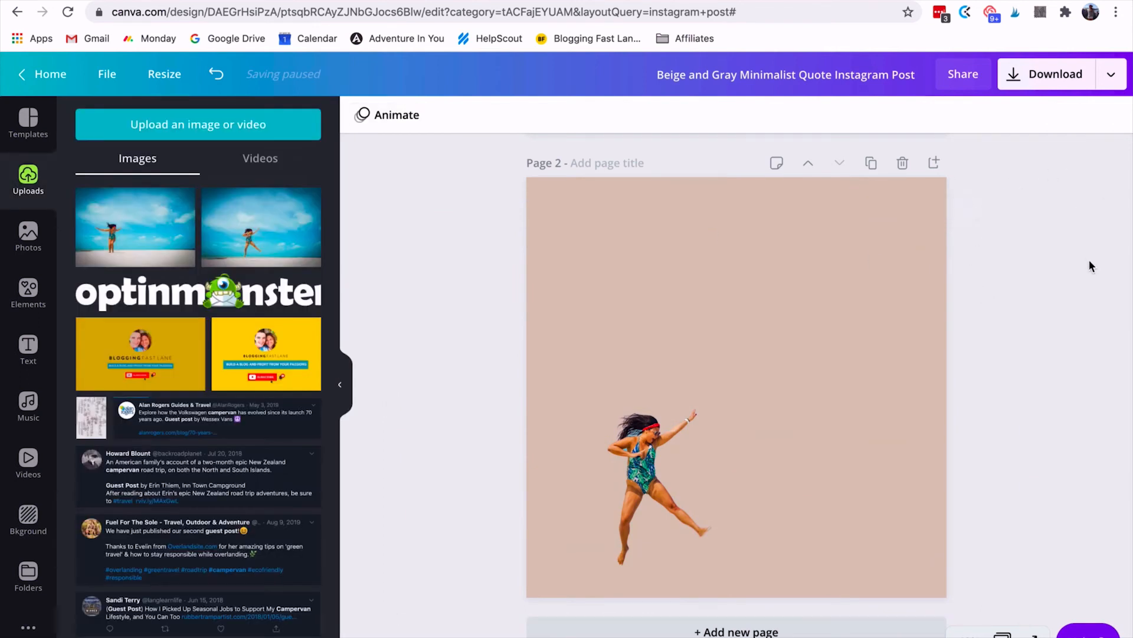
Try the Adventure In You blue as page 2's background, settling on the pink default colour.
{"action": "left_click", "coordinate": [873, 179]}
{"action": "left_click", "coordinate": [362, 115]}
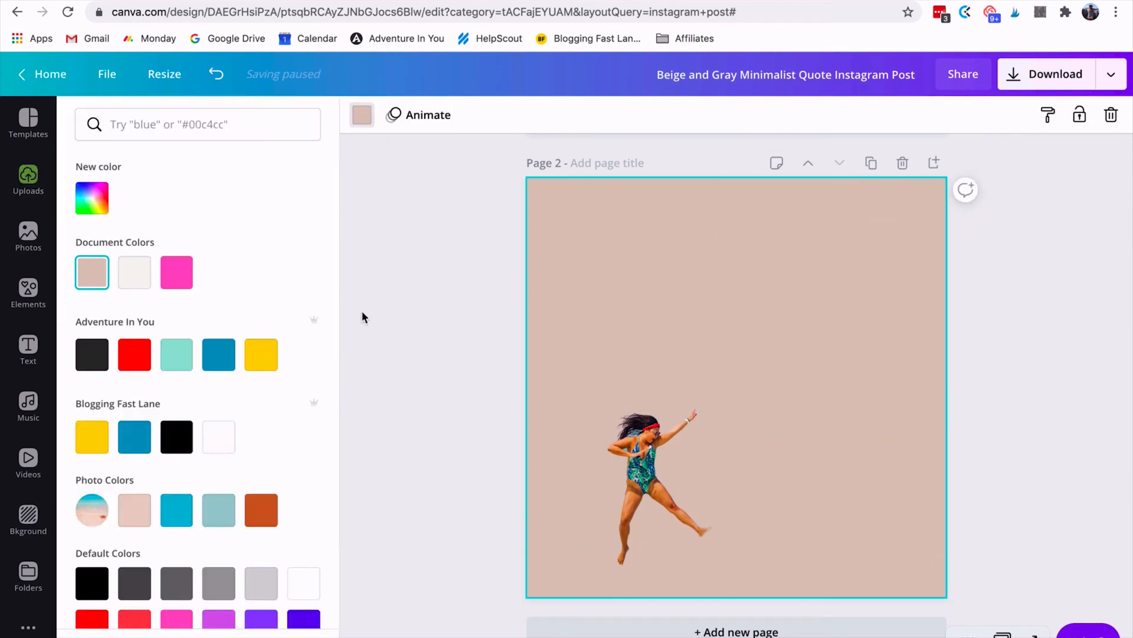
{"action": "left_click", "coordinate": [218, 355]}
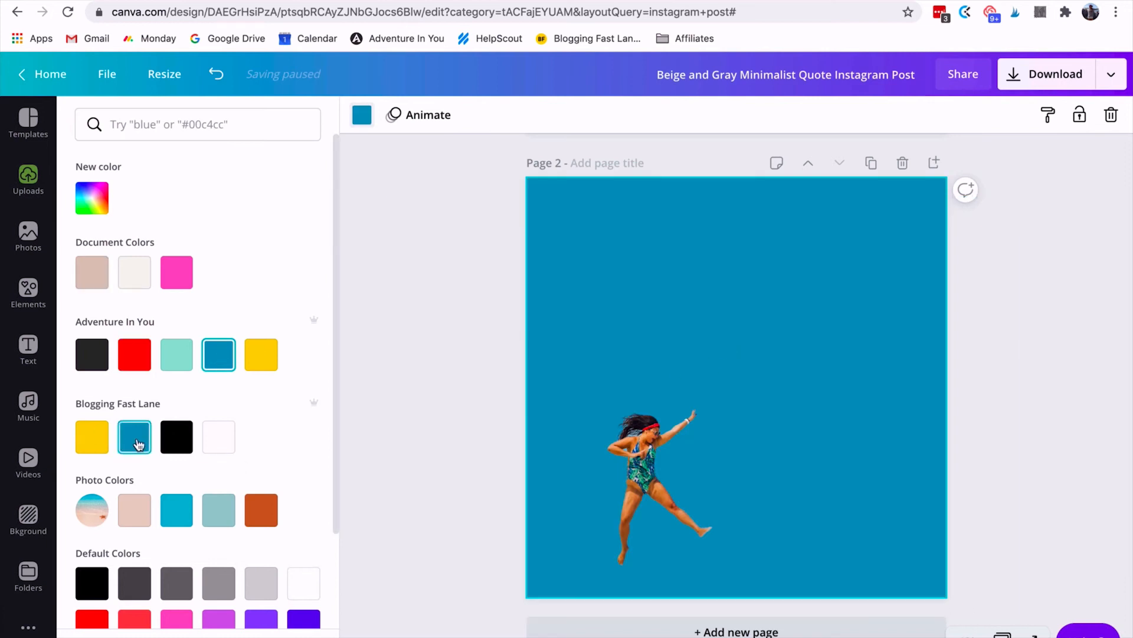
{"action": "scroll", "coordinate": [271, 577], "scroll_direction": "down", "scroll_amount": 2}
{"action": "left_click", "coordinate": [177, 529]}
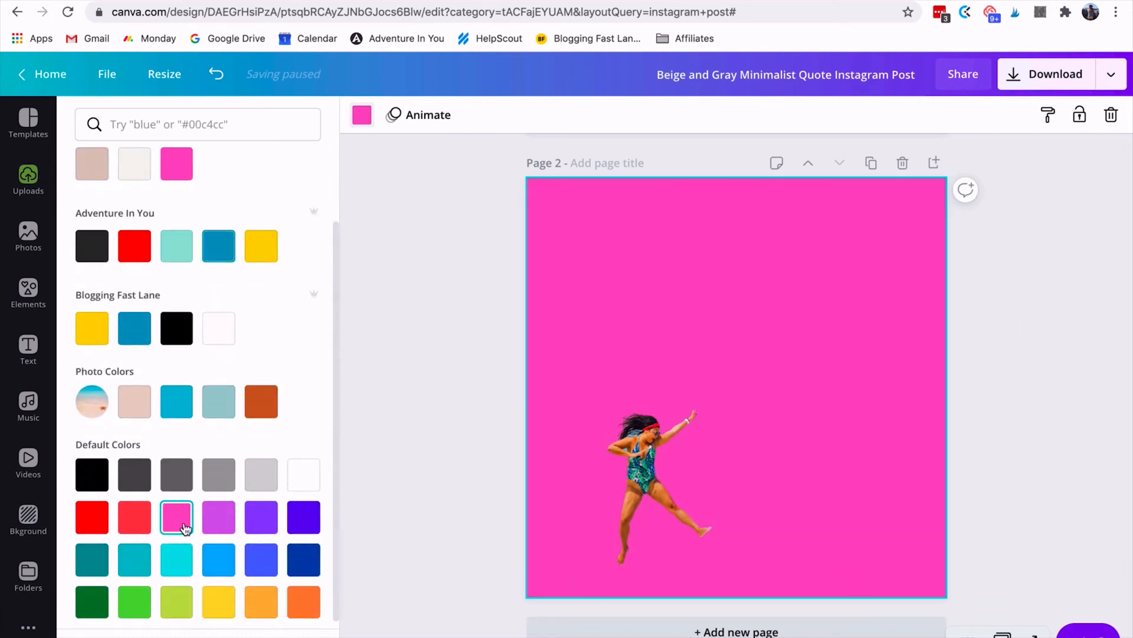
Enlarge the leaping woman's cutout and place it at mid-height in the left half of page 2.
{"action": "left_click", "coordinate": [744, 461]}
{"action": "left_click_drag", "start_coordinate": [1024, 195], "coordinate": [1103, 142]}
{"action": "left_click_drag", "start_coordinate": [384, 145], "coordinate": [145, 71]}
{"action": "left_click_drag", "start_coordinate": [563, 399], "coordinate": [652, 379]}
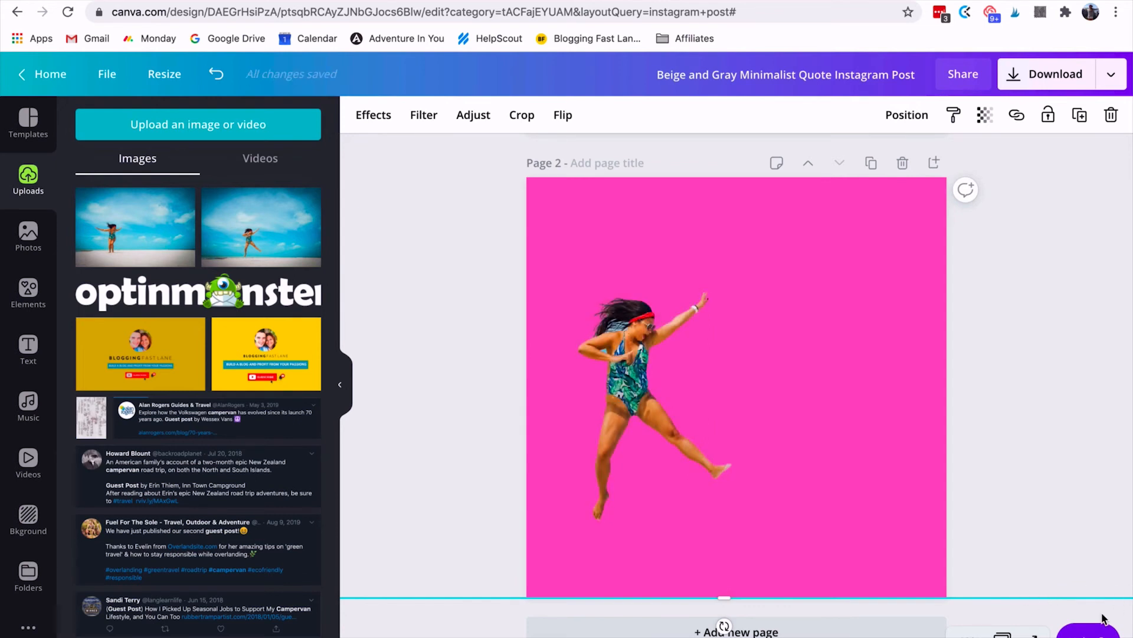
{"action": "left_click", "coordinate": [1047, 604]}
Add the yellow "HUGE SALE" font combination to page 2, scaled down and placed to the right of the woman.
{"action": "left_click", "coordinate": [27, 349]}
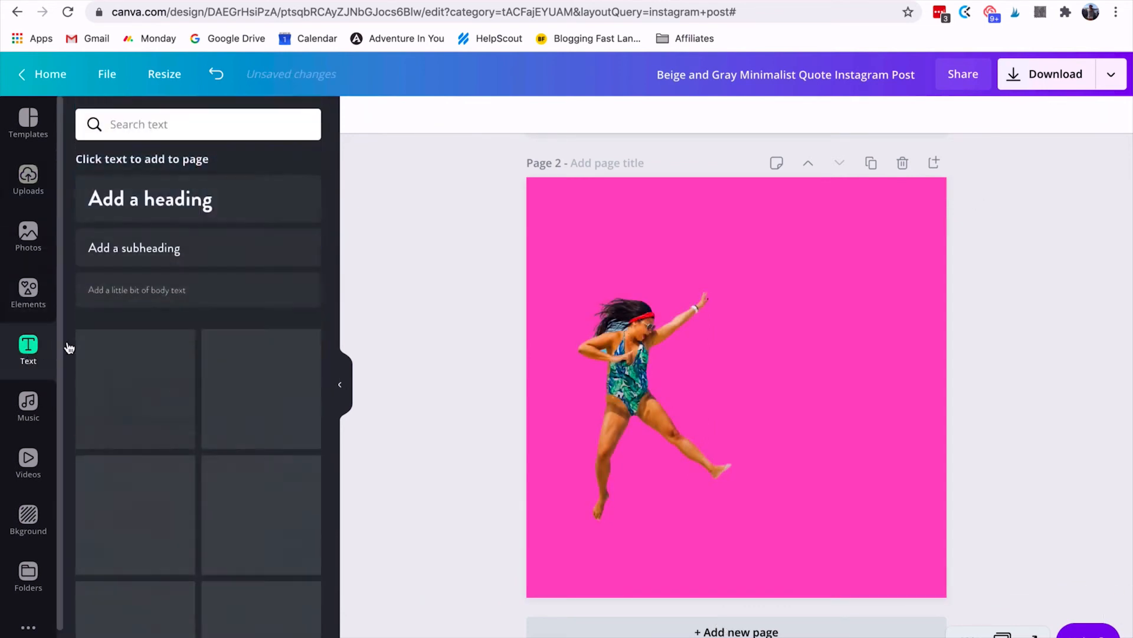
{"action": "left_click_drag", "start_coordinate": [381, 416], "coordinate": [801, 396]}
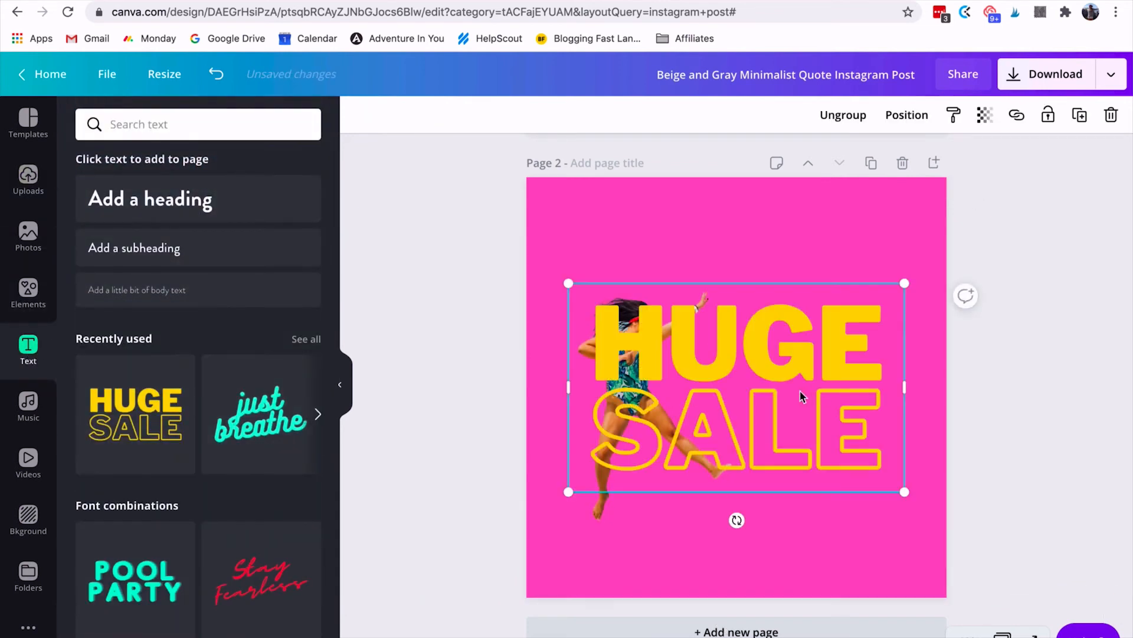
{"action": "left_click_drag", "start_coordinate": [904, 283], "coordinate": [791, 354]}
{"action": "left_click_drag", "start_coordinate": [718, 382], "coordinate": [821, 335]}
{"action": "left_click", "coordinate": [1050, 356]}
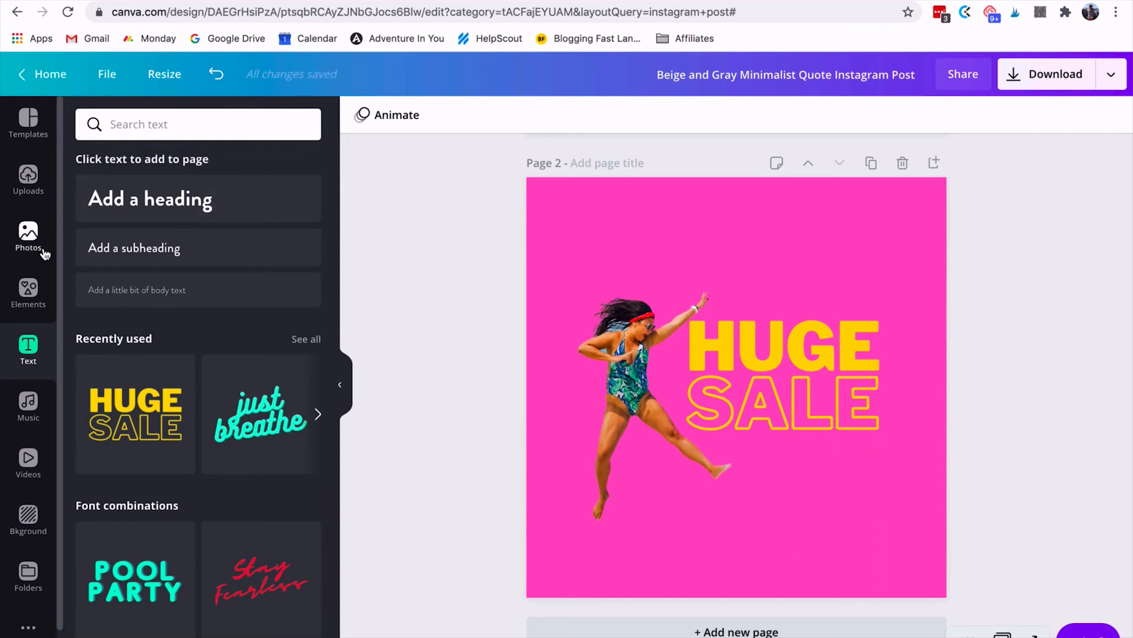
{"action": "left_click", "coordinate": [15, 308]}
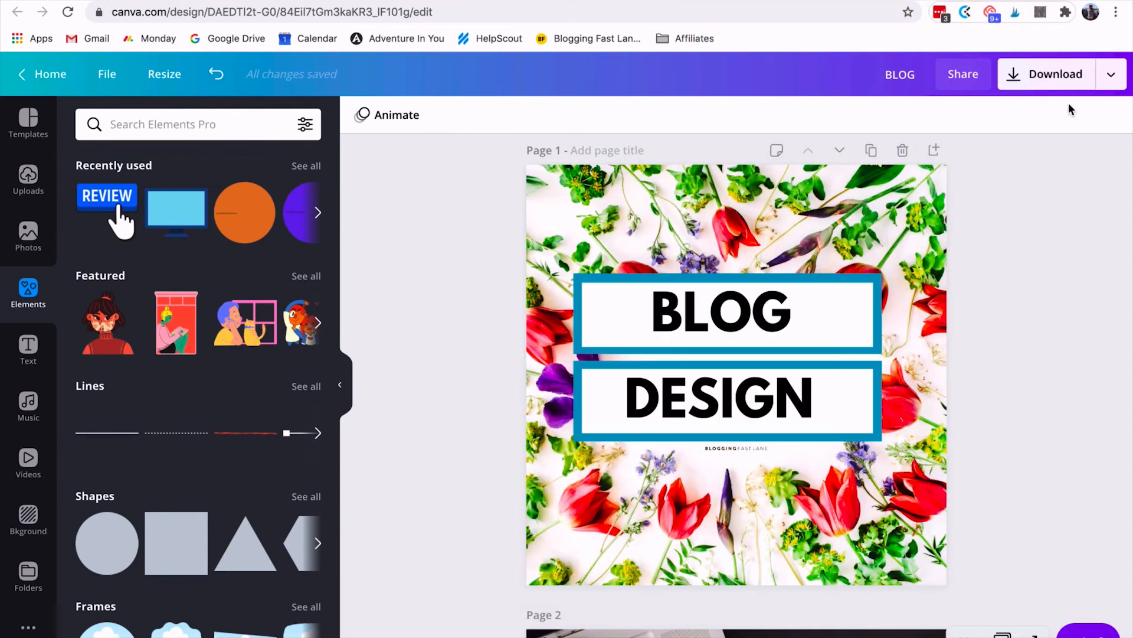
Prepare the BLOG design for publishing to the Island Dreams Collective Facebook Page with the text "caption...".
{"action": "left_click", "coordinate": [1107, 88]}
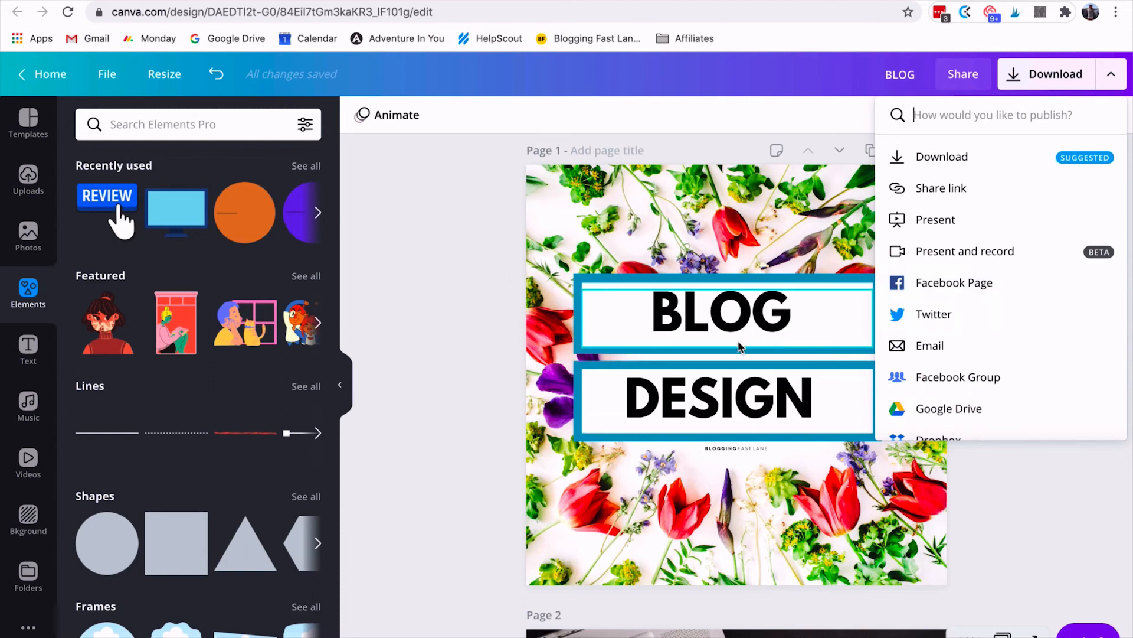
{"action": "left_click", "coordinate": [971, 295]}
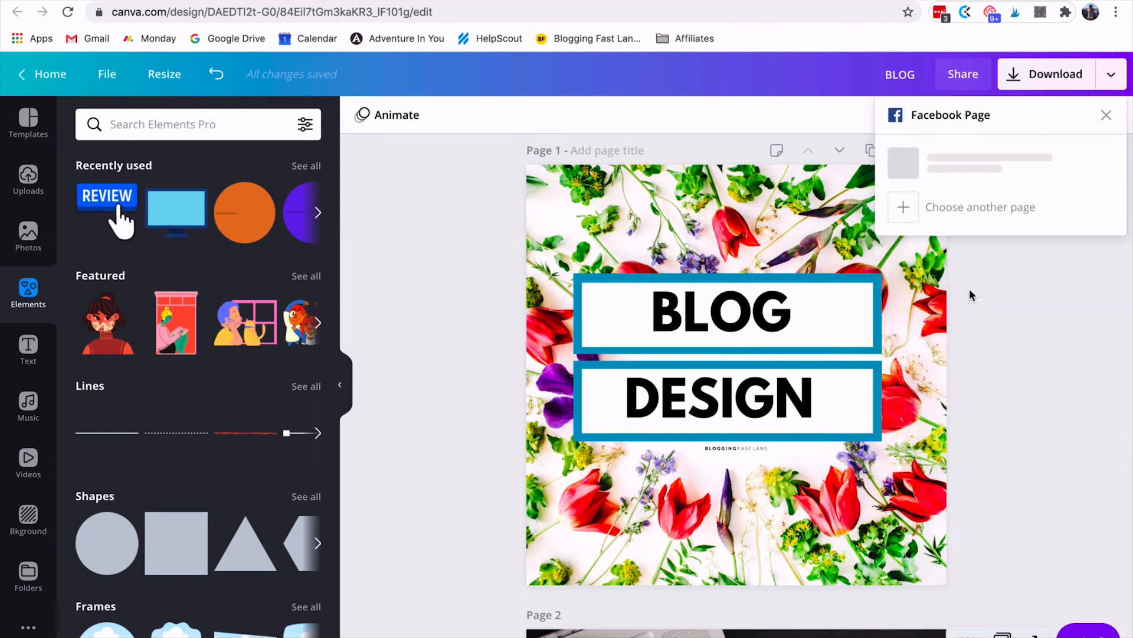
{"action": "left_click", "coordinate": [909, 219]}
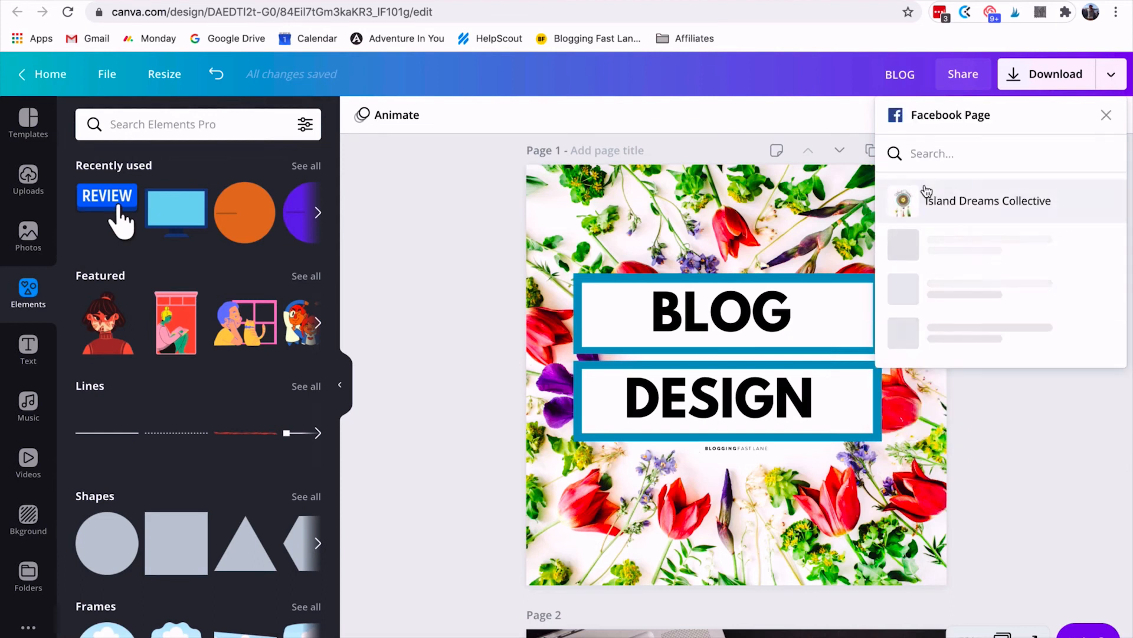
{"action": "left_click", "coordinate": [966, 204]}
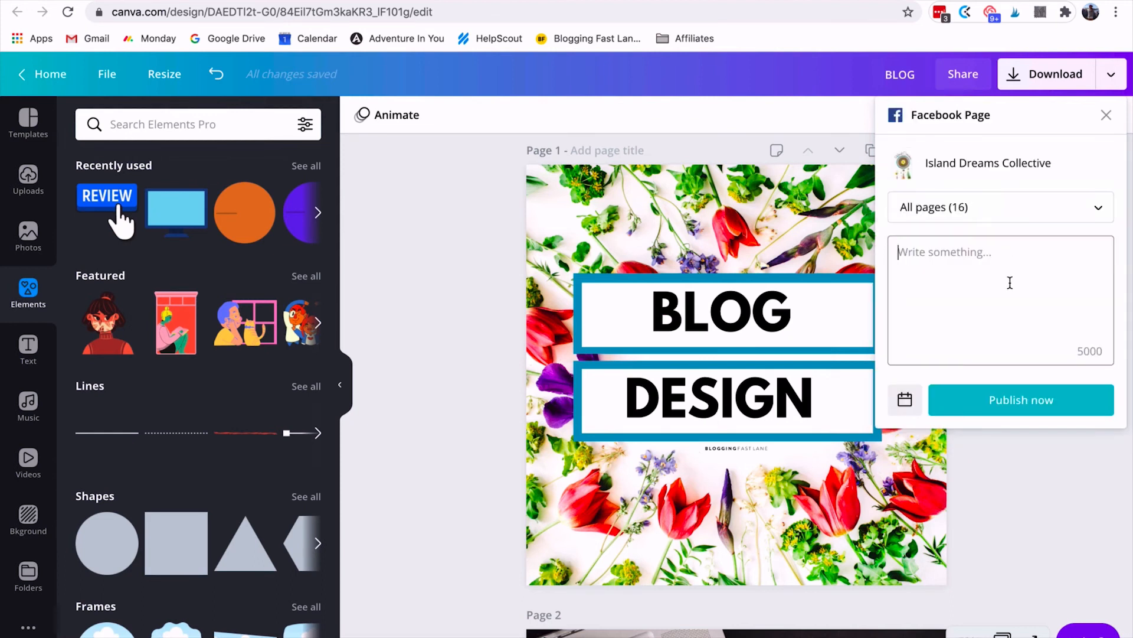
{"action": "type", "text": "caption..."}
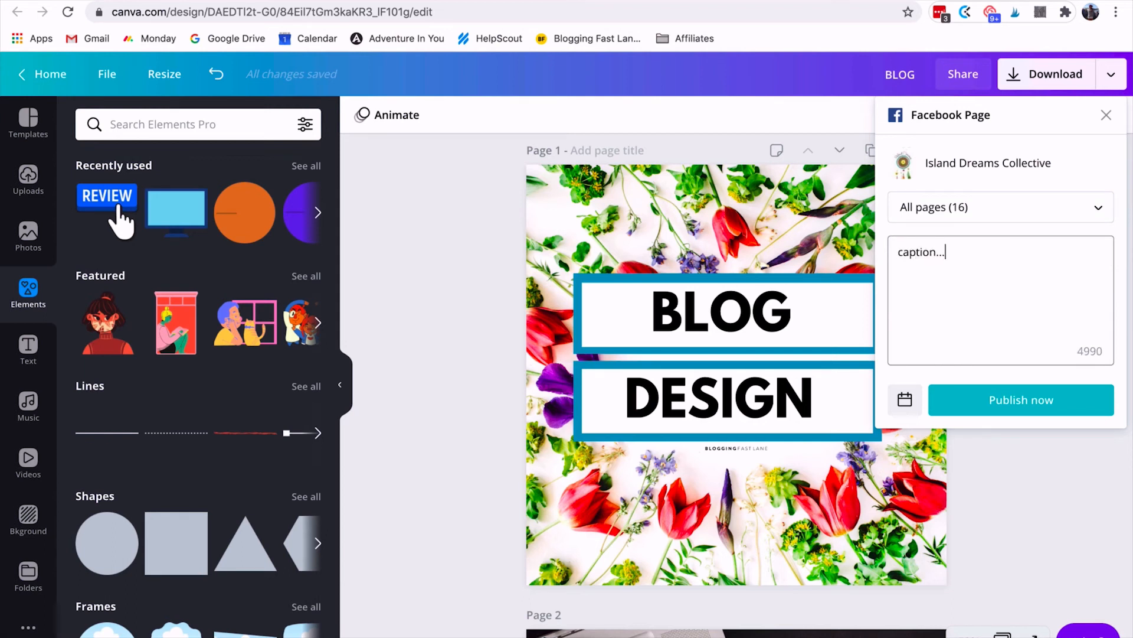
Pick September 3, 2020 as the Facebook post's schedule date, check the AM/PM choices, and close the publishing setup without saving.
{"action": "left_click", "coordinate": [905, 400]}
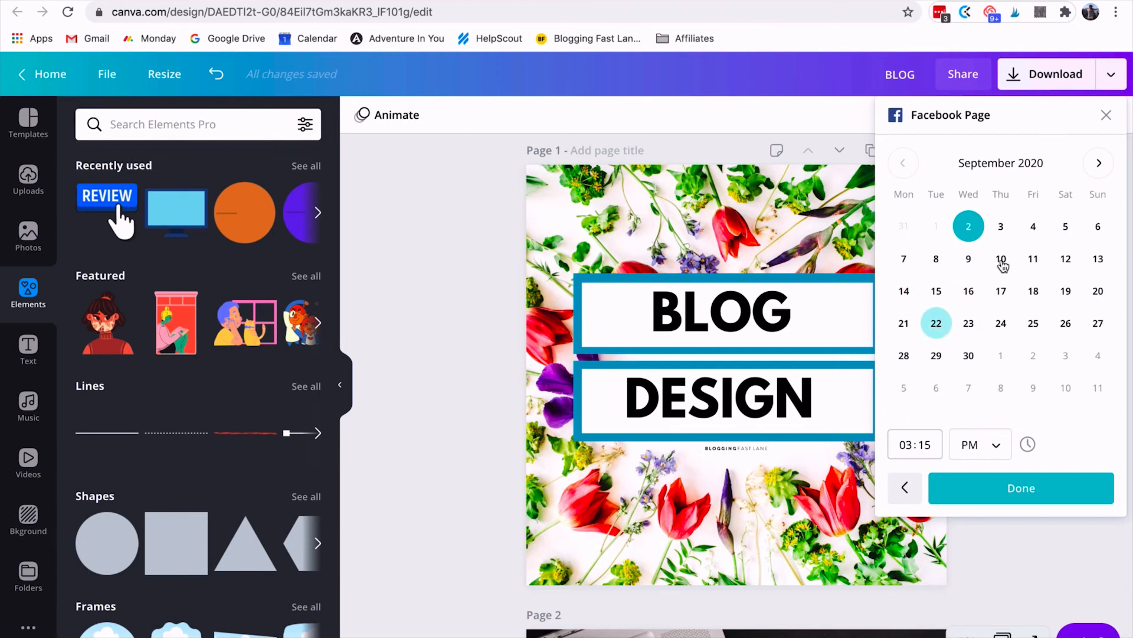
{"action": "left_click", "coordinate": [1002, 227]}
{"action": "left_click", "coordinate": [1035, 230]}
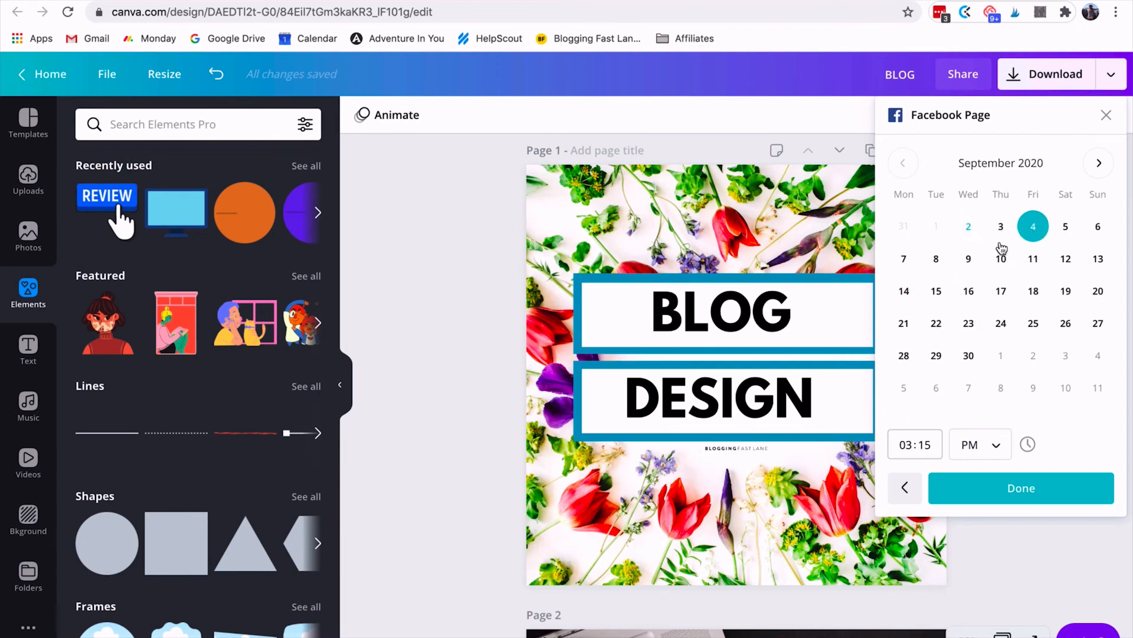
{"action": "left_click", "coordinate": [1001, 227]}
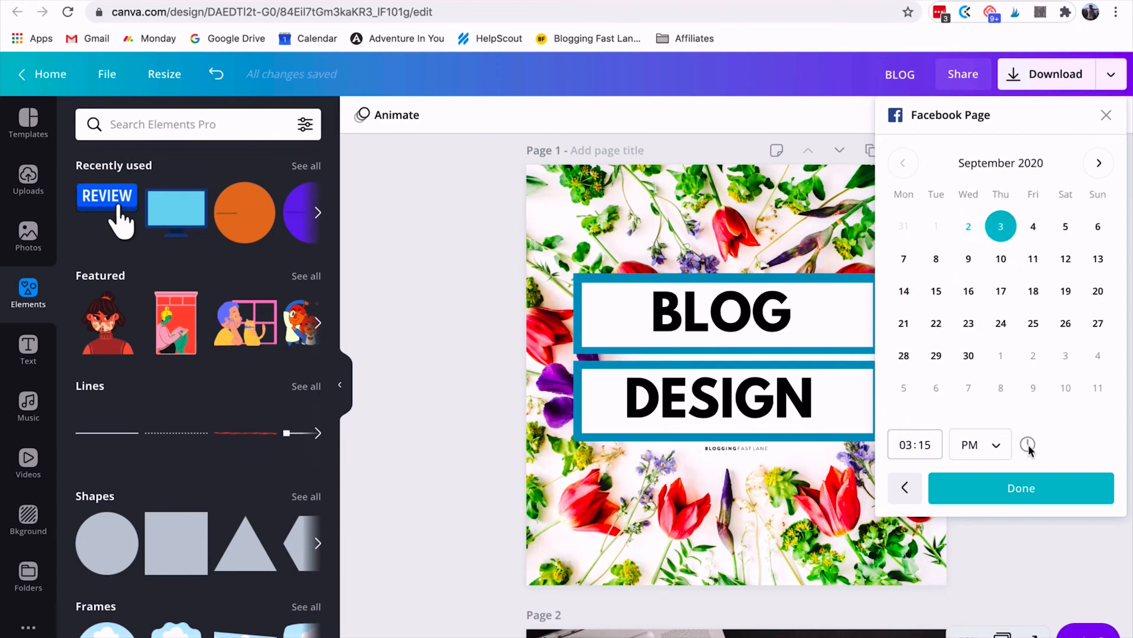
{"action": "left_click", "coordinate": [974, 448]}
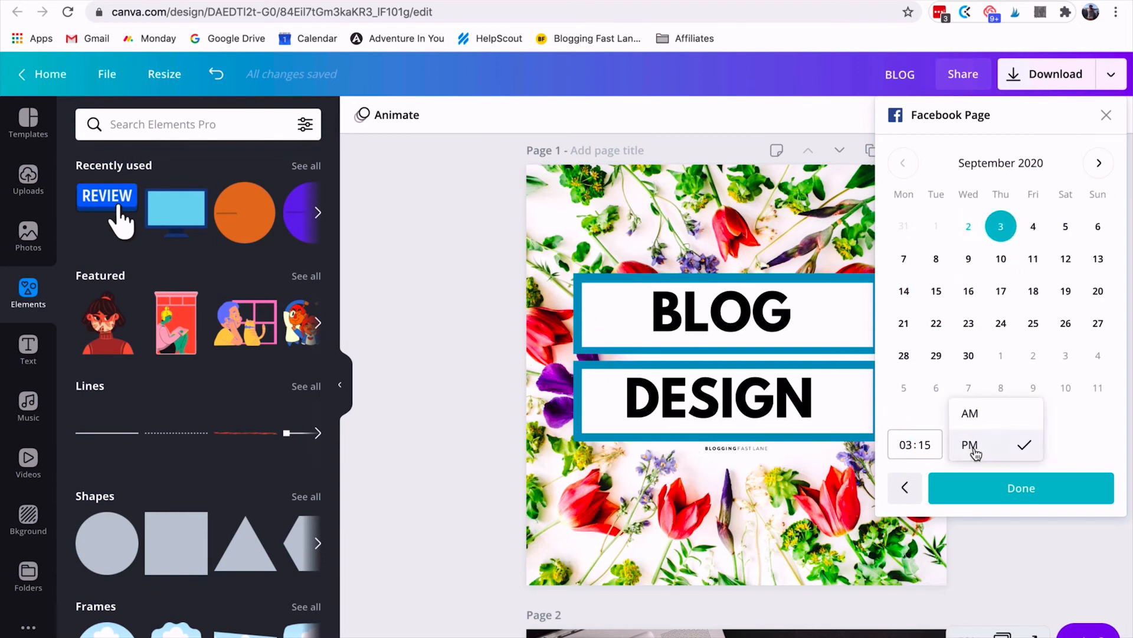
{"action": "left_click", "coordinate": [978, 494]}
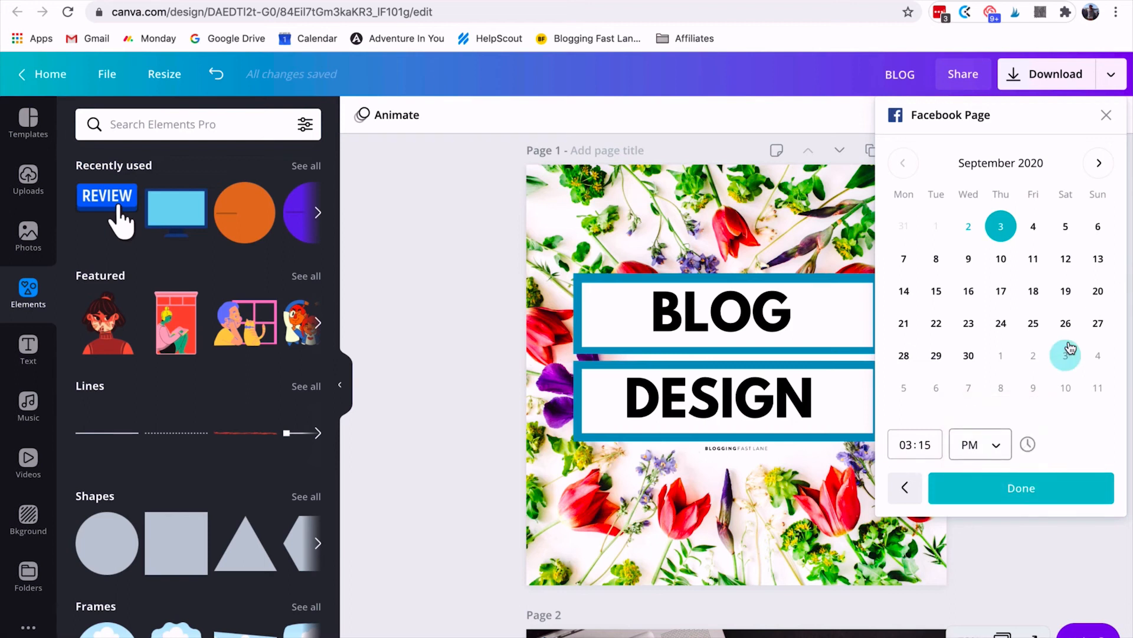
{"action": "left_click", "coordinate": [1107, 118]}
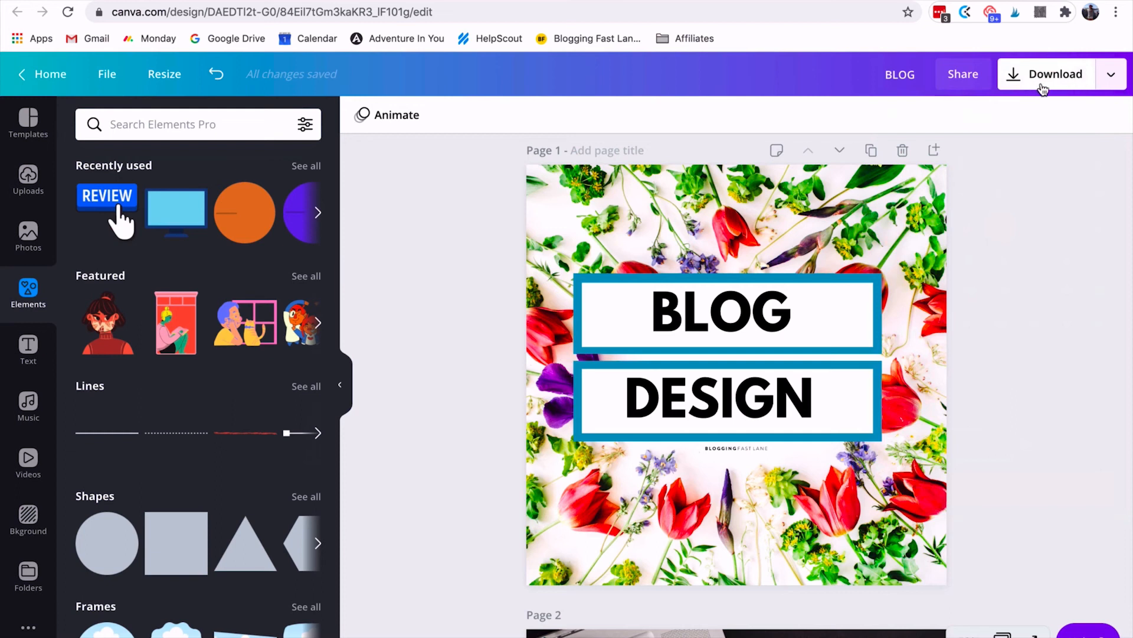
Review the available publishing destinations for the BLOG design, down to Pinterest, LinkedIn, Slack and Tumblr.
{"action": "left_click", "coordinate": [1109, 75]}
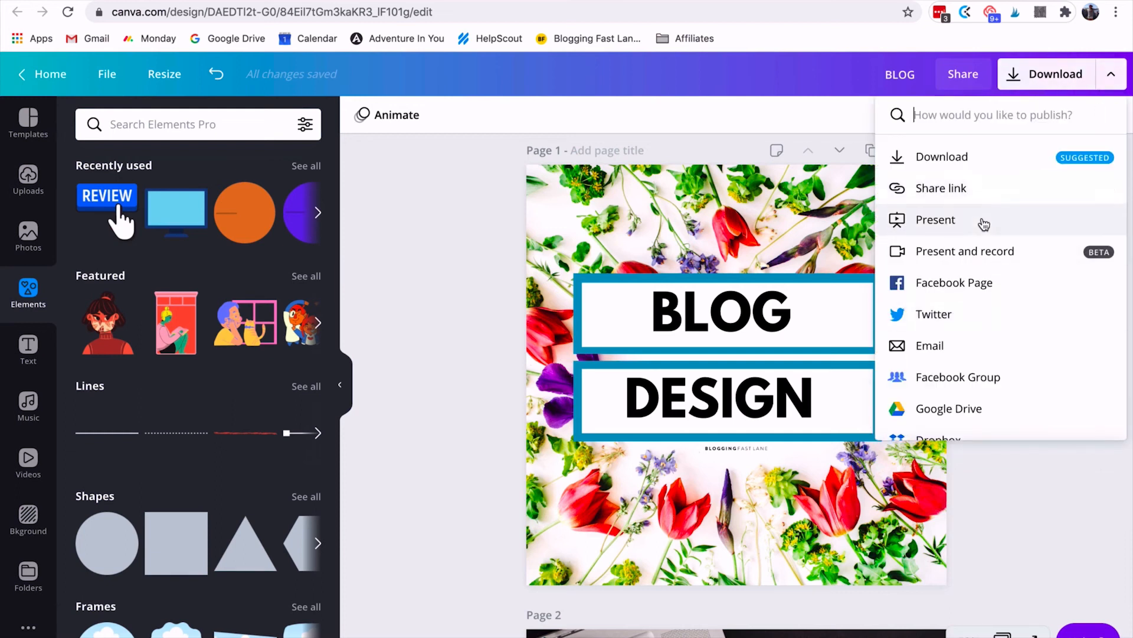
{"action": "scroll", "coordinate": [968, 331], "scroll_direction": "down", "scroll_amount": 1}
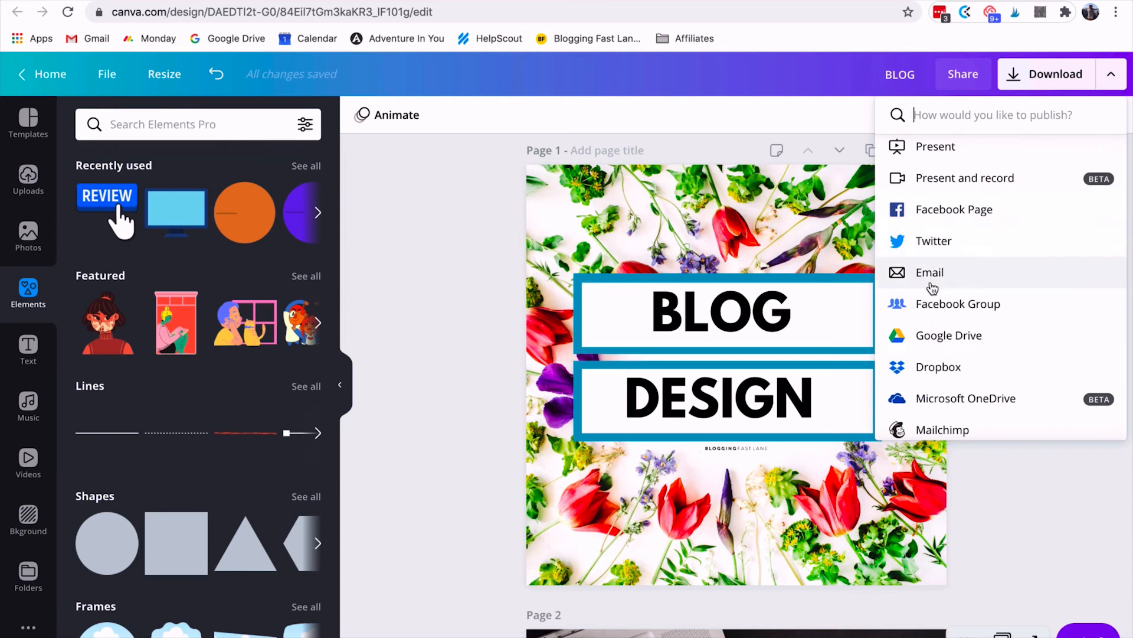
{"action": "scroll", "coordinate": [980, 313], "scroll_direction": "down", "scroll_amount": 2}
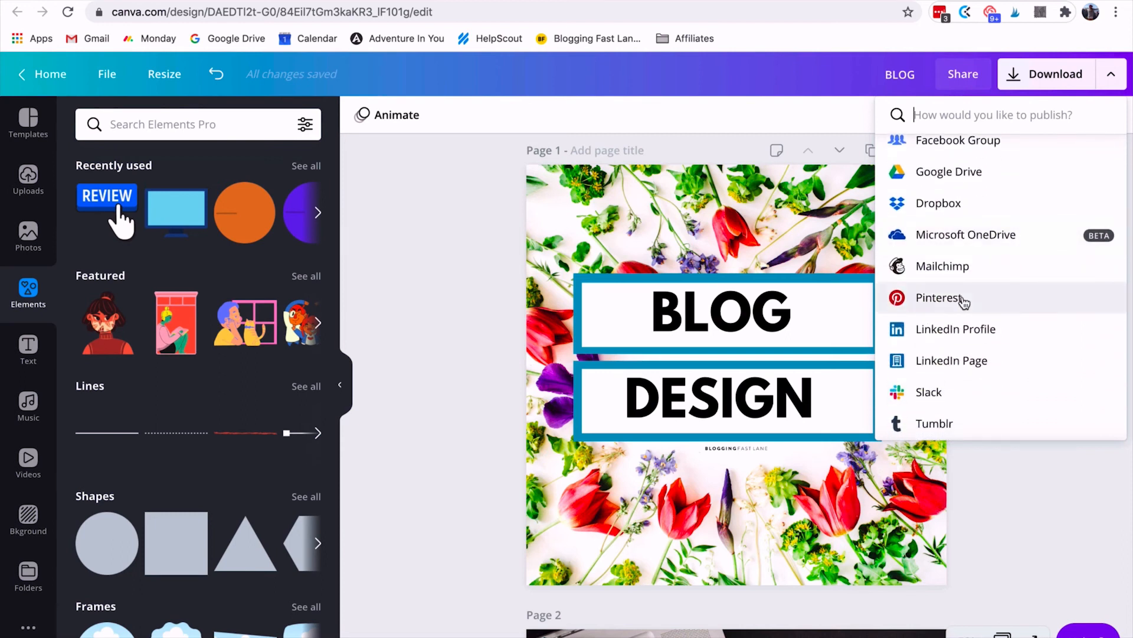
Check the print products offered among the publishing options for the BLOG design, such as T-shirts, business cards and posters.
{"action": "scroll", "coordinate": [964, 367], "scroll_direction": "down", "scroll_amount": 2}
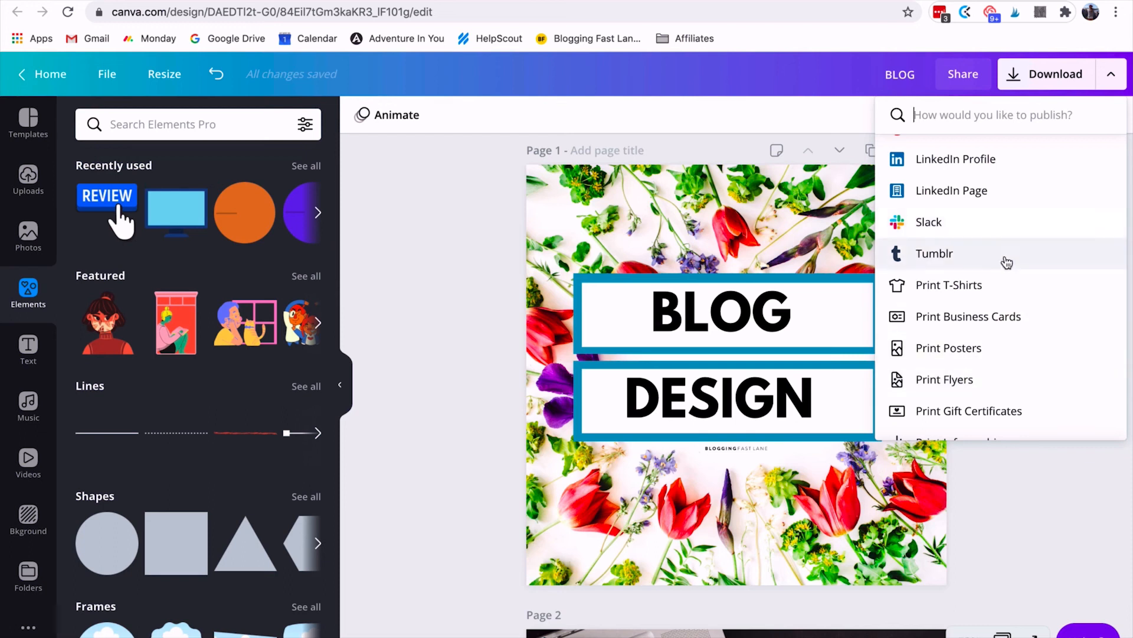
{"action": "scroll", "coordinate": [1004, 265], "scroll_direction": "up", "scroll_amount": 1}
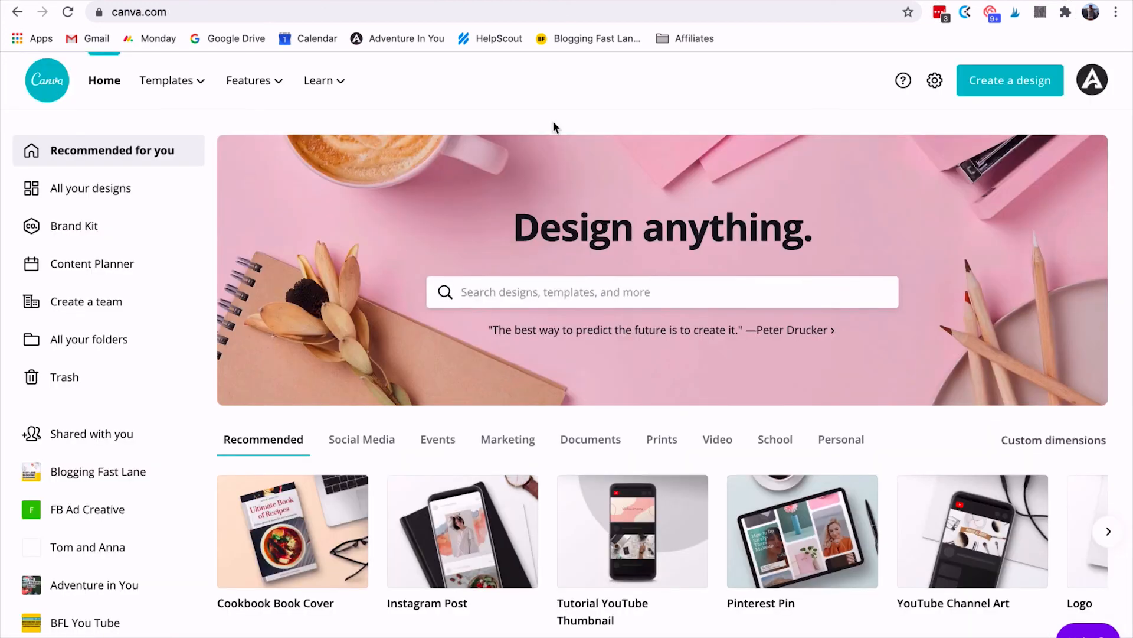
Search the home page's templates for "magazine" and open the EXPLORE travel magazine template with the mountain cover.
{"action": "scroll", "coordinate": [556, 247], "scroll_direction": "down", "scroll_amount": 10}
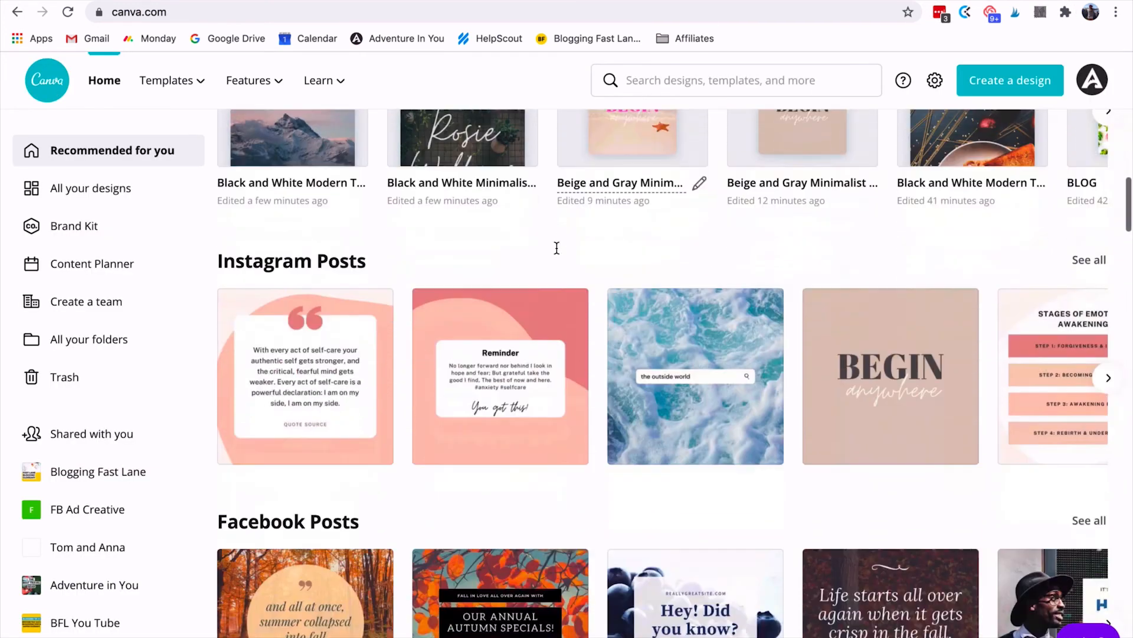
{"action": "scroll", "coordinate": [556, 247], "scroll_direction": "down", "scroll_amount": 18}
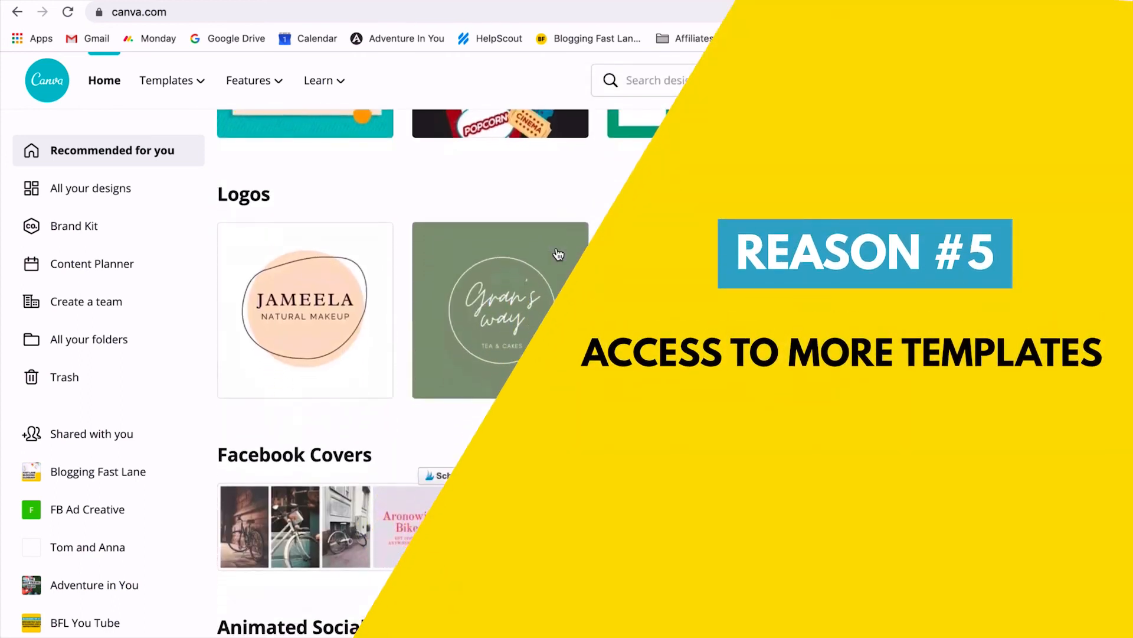
{"action": "scroll", "coordinate": [558, 254], "scroll_direction": "down", "scroll_amount": 5}
{"action": "scroll", "coordinate": [558, 254], "scroll_direction": "up", "scroll_amount": 20}
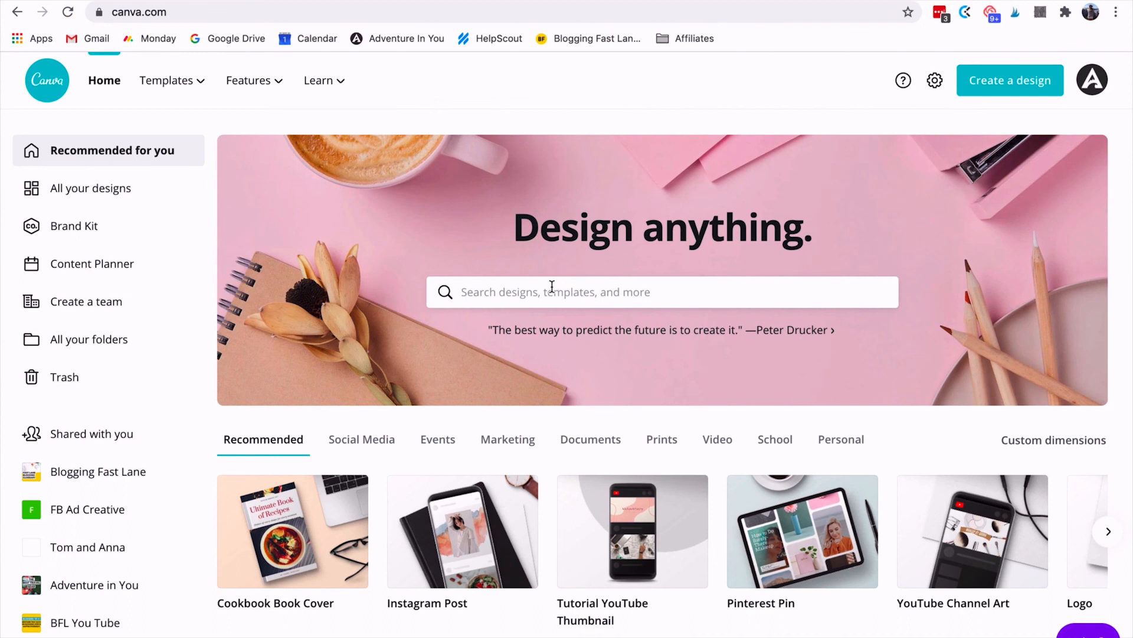
{"action": "type", "text": "magazine"}
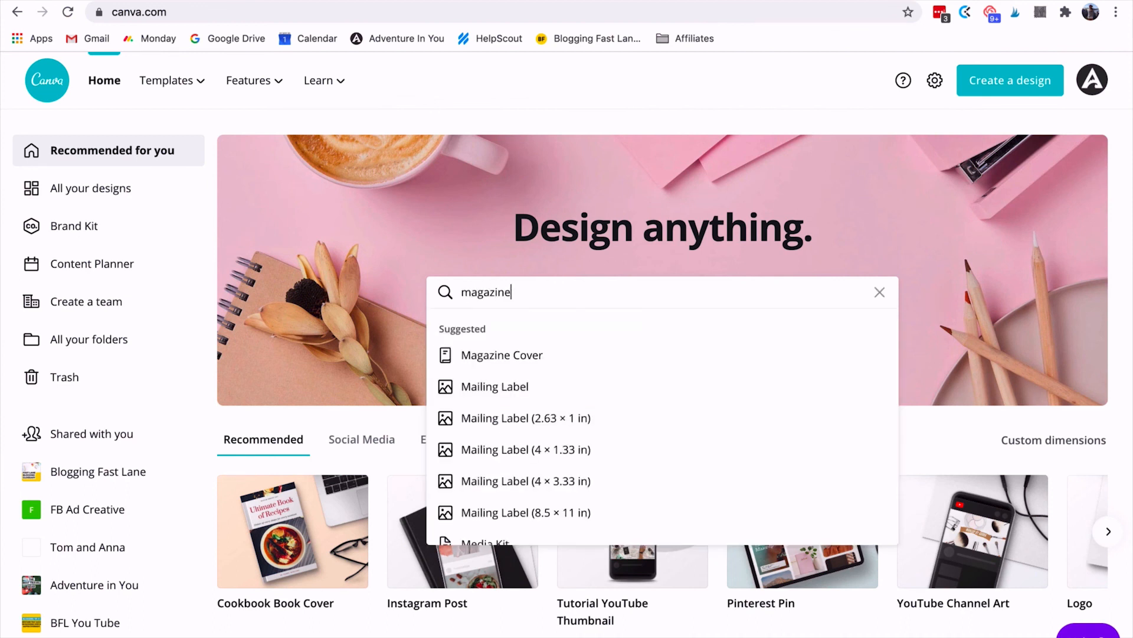
{"action": "key", "text": "Return"}
{"action": "scroll", "coordinate": [255, 347], "scroll_direction": "down", "scroll_amount": 5}
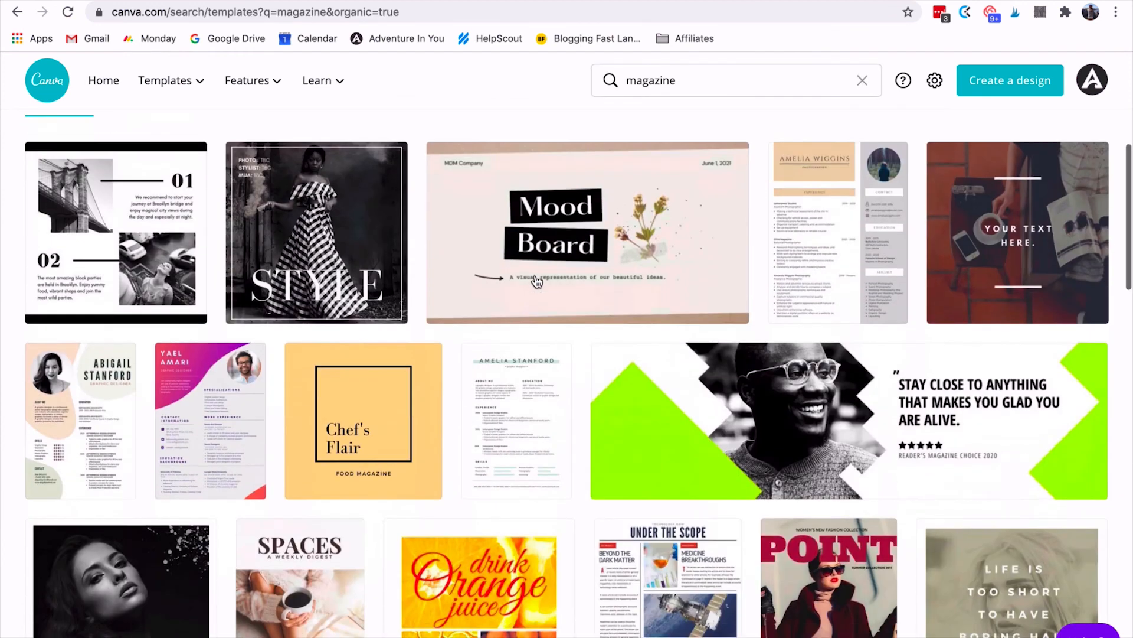
{"action": "scroll", "coordinate": [255, 347], "scroll_direction": "down", "scroll_amount": 6}
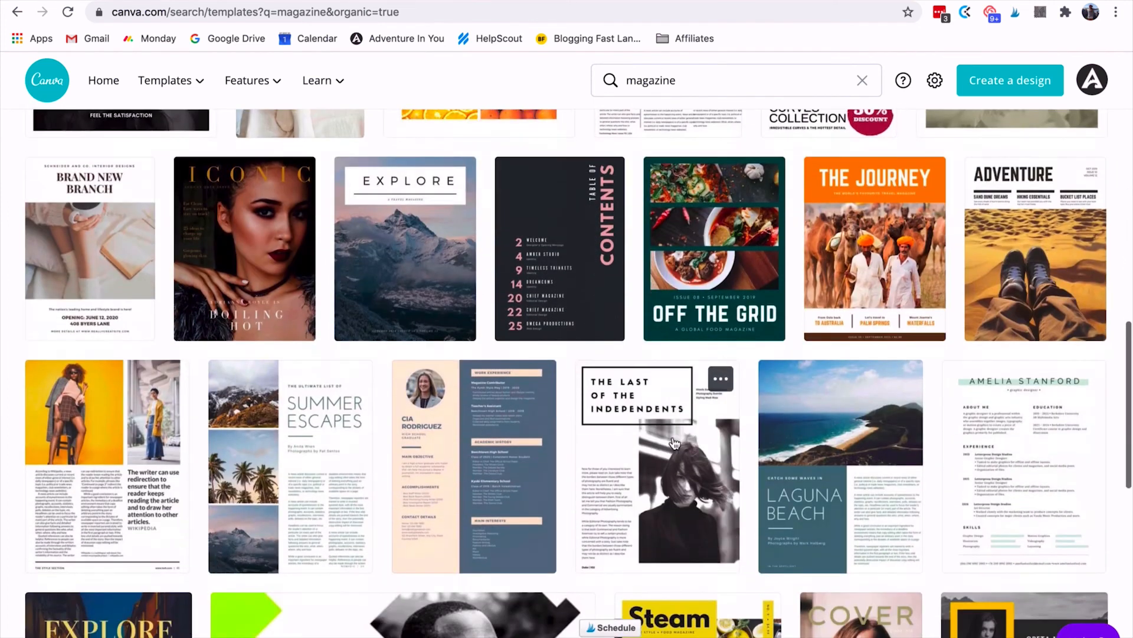
{"action": "left_click", "coordinate": [409, 246]}
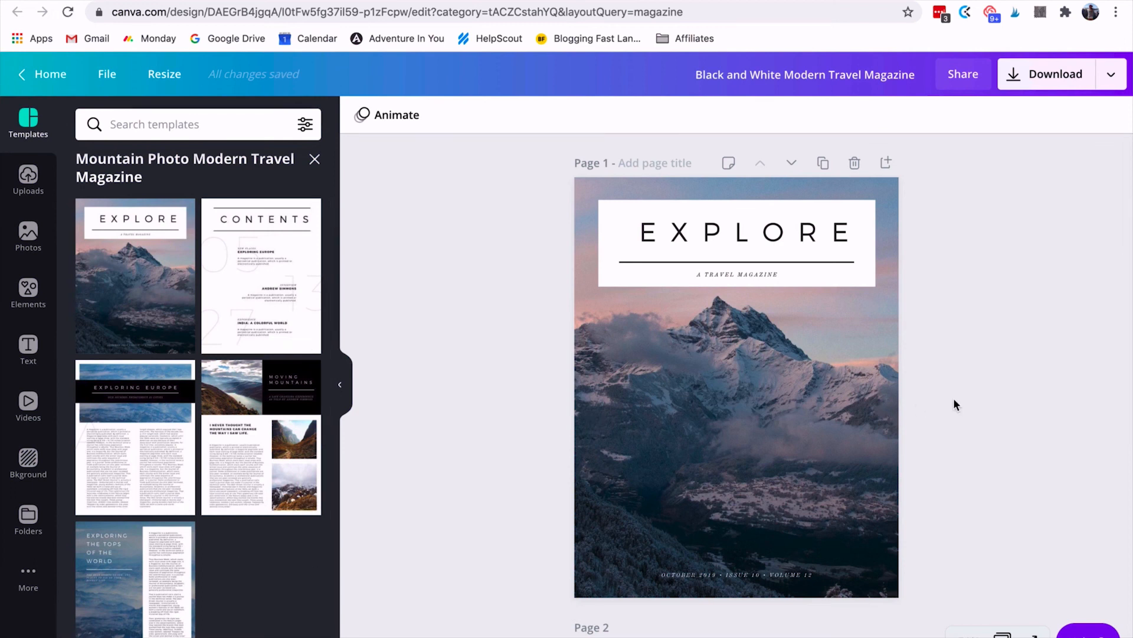
Replace the EXPLORE cover on page 1 with the yellow "scoop" template from the Gossip Magazine Cover category.
{"action": "scroll", "coordinate": [956, 403], "scroll_direction": "down", "scroll_amount": 10}
{"action": "scroll", "coordinate": [957, 404], "scroll_direction": "up", "scroll_amount": 3}
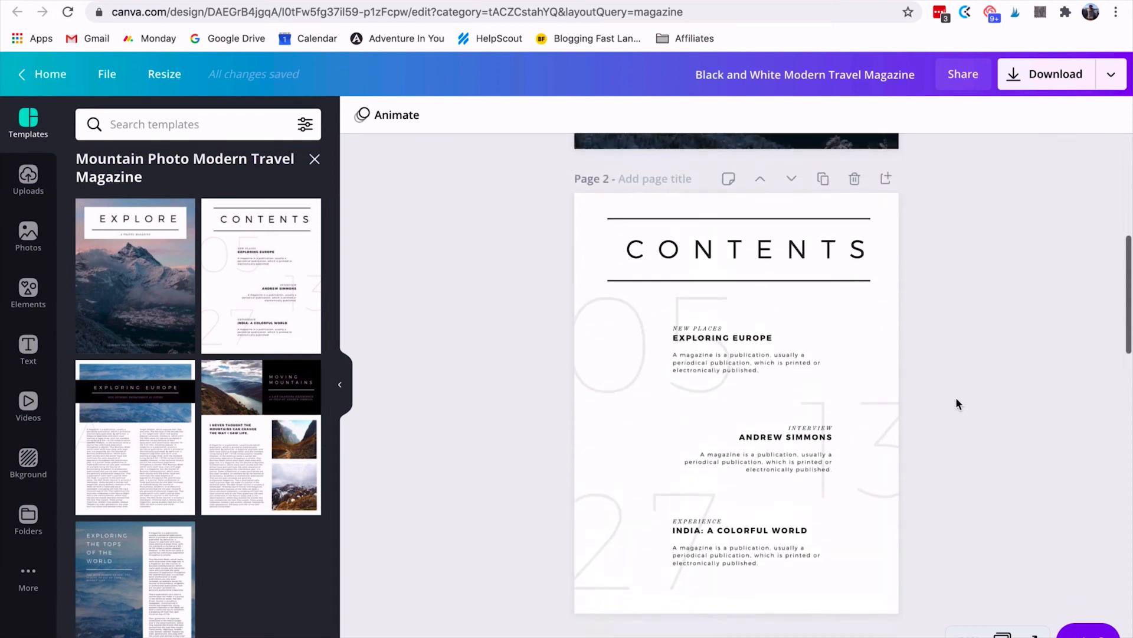
{"action": "scroll", "coordinate": [1021, 473], "scroll_direction": "down", "scroll_amount": 5}
{"action": "scroll", "coordinate": [1011, 472], "scroll_direction": "up", "scroll_amount": 12}
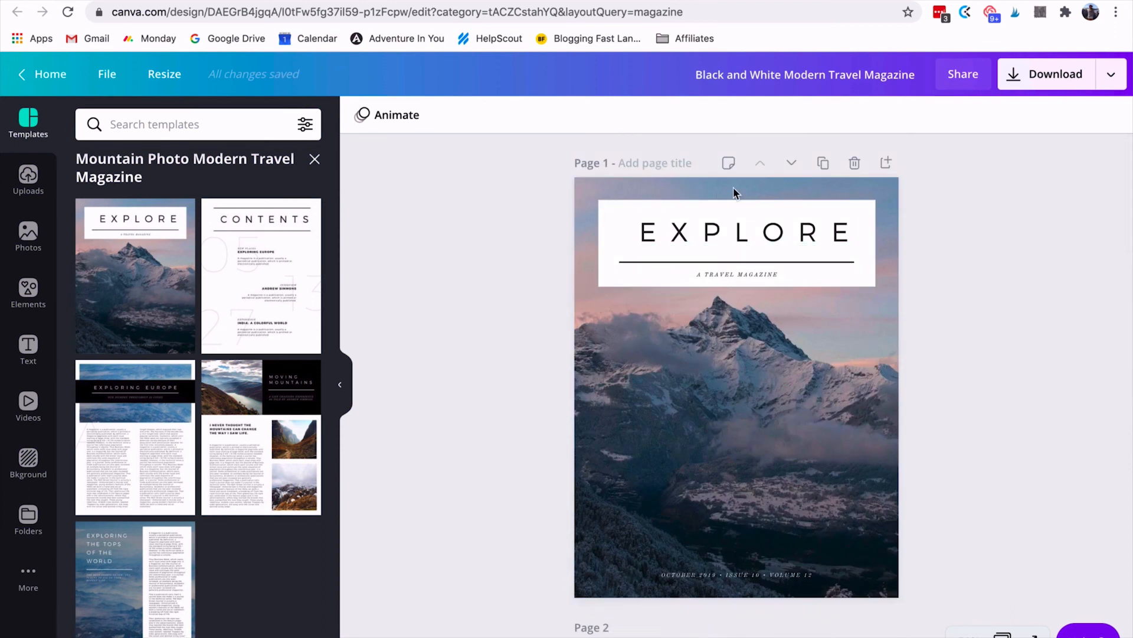
{"action": "left_click", "coordinate": [314, 160]}
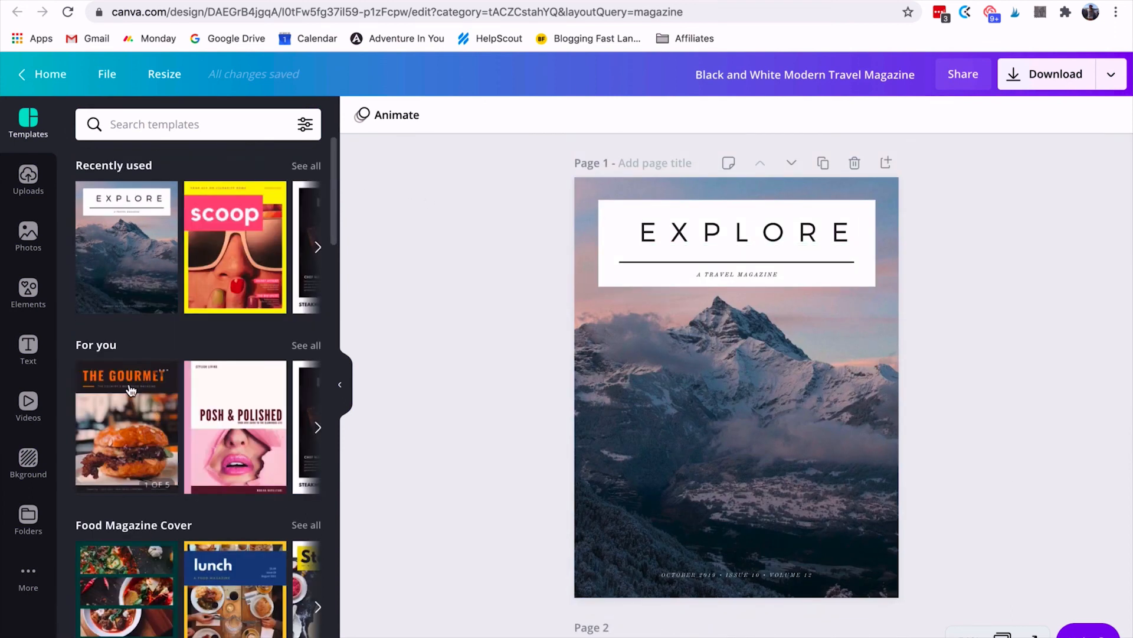
{"action": "scroll", "coordinate": [131, 388], "scroll_direction": "down", "scroll_amount": 20}
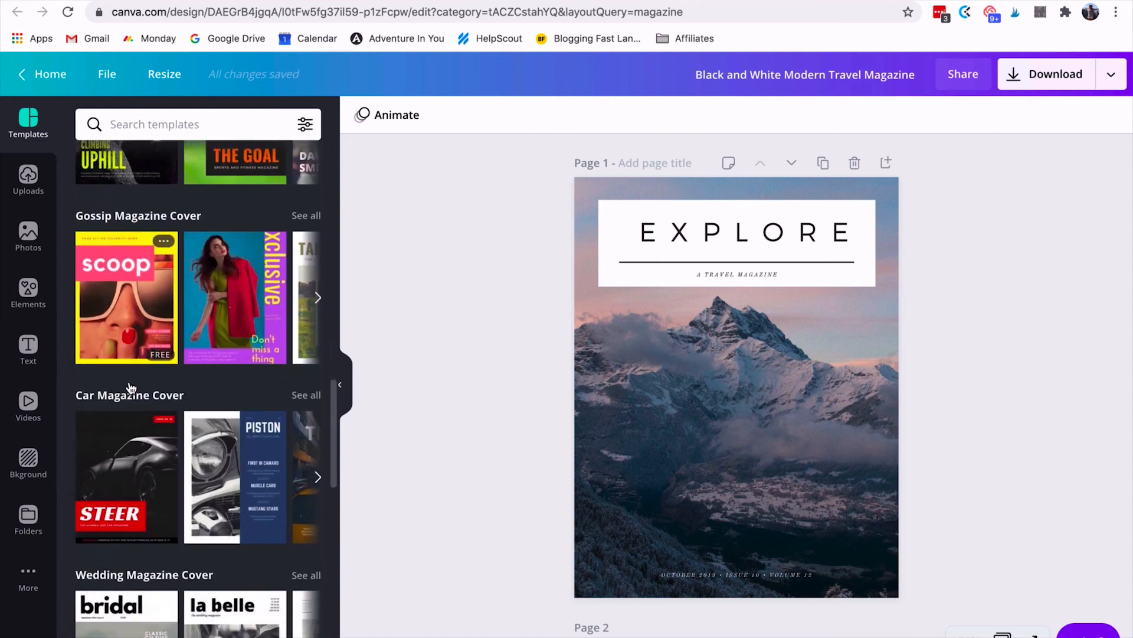
{"action": "scroll", "coordinate": [131, 388], "scroll_direction": "down", "scroll_amount": 10}
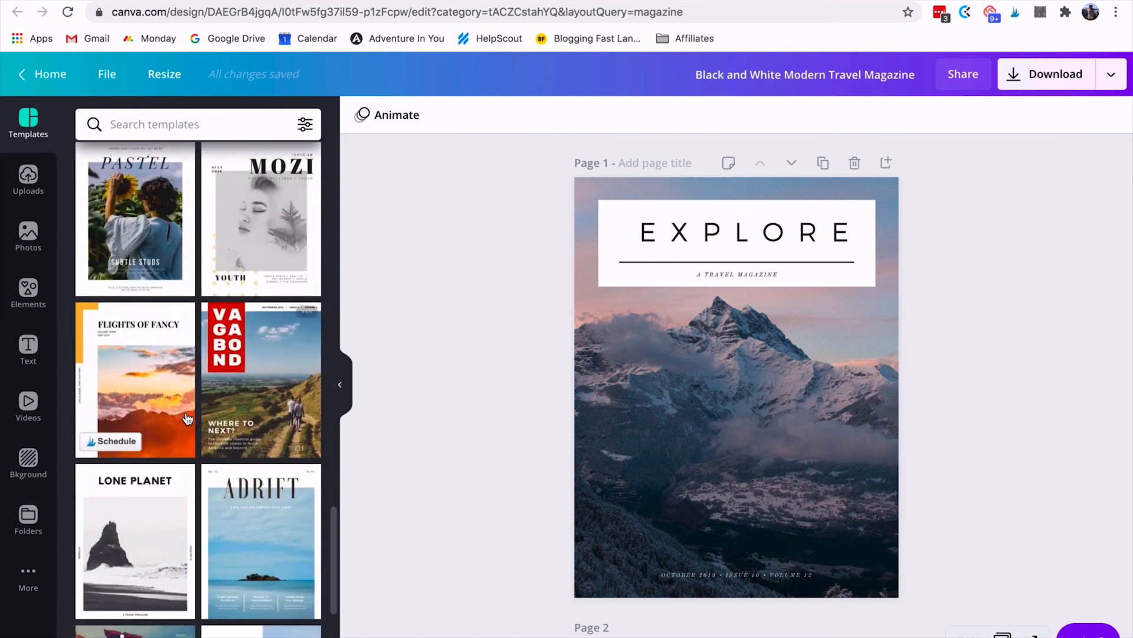
{"action": "scroll", "coordinate": [187, 419], "scroll_direction": "up", "scroll_amount": 10}
{"action": "left_click", "coordinate": [151, 412]}
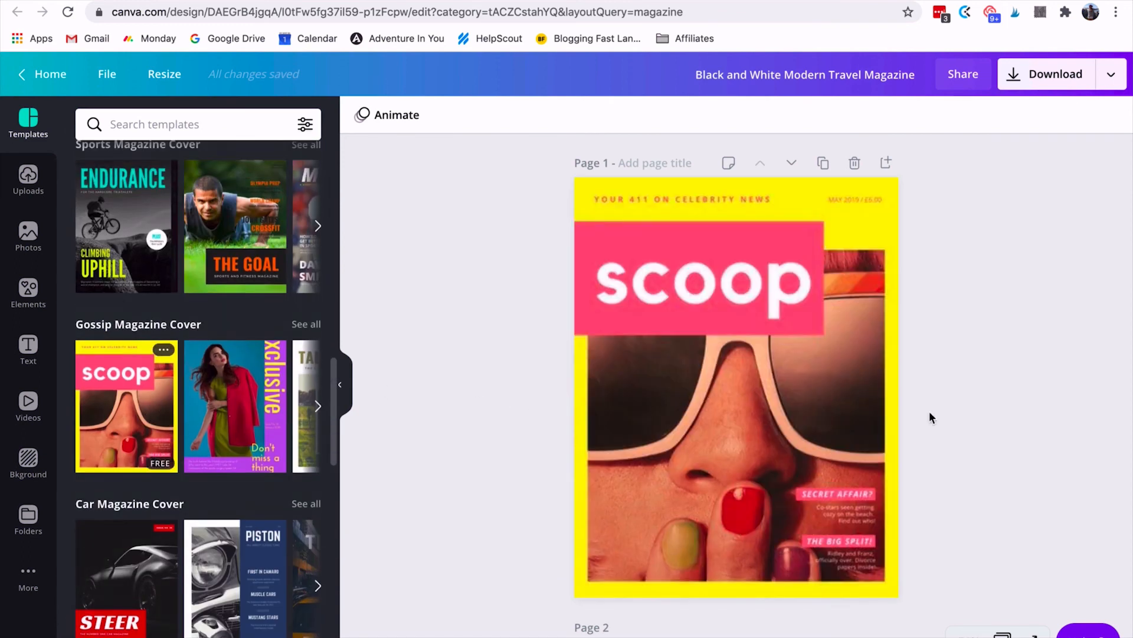
{"action": "left_click", "coordinate": [706, 435]}
{"action": "scroll", "coordinate": [969, 448], "scroll_direction": "down", "scroll_amount": 6}
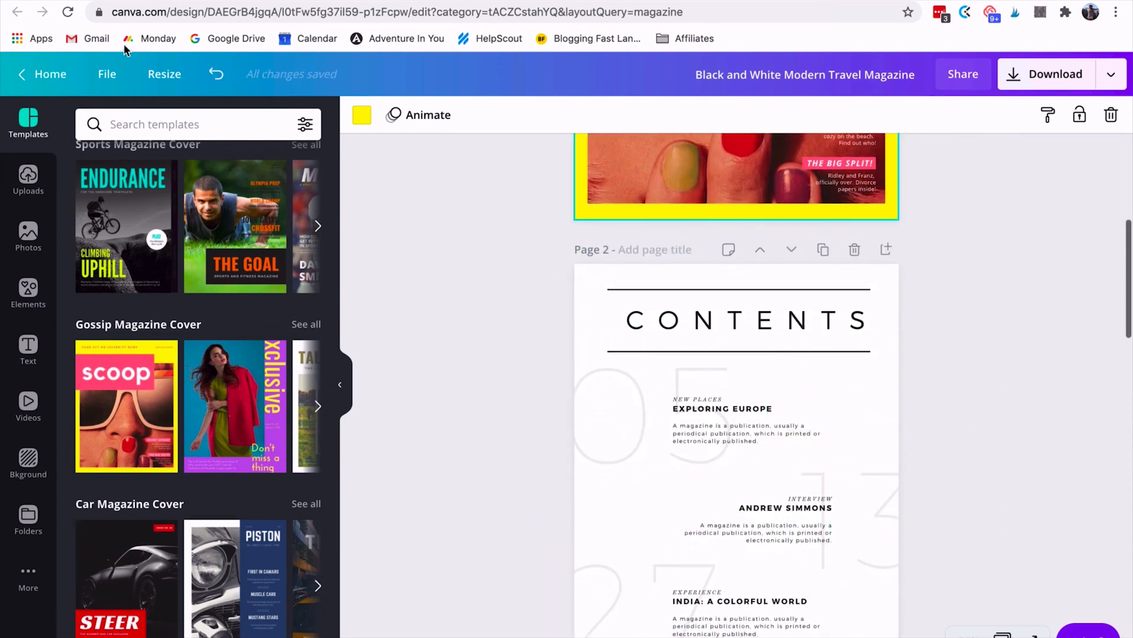
Return to the home page and browse its template categories, including Flyers, Presentations, Instagram Stories and YouTube Thumbnails.
{"action": "left_click", "coordinate": [37, 84]}
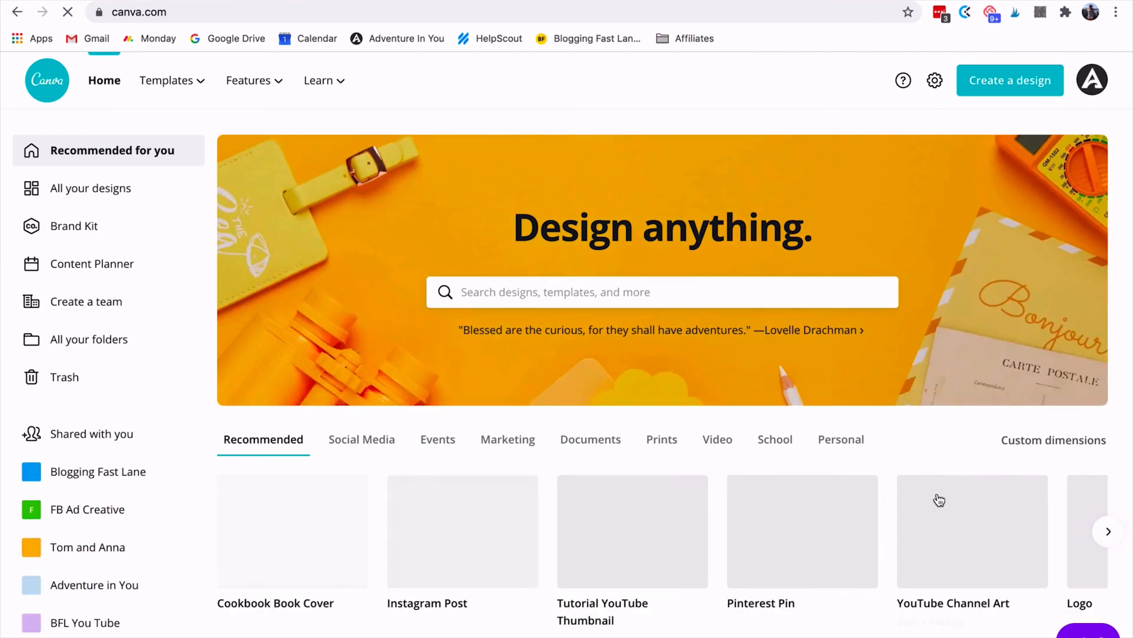
{"action": "scroll", "coordinate": [933, 498], "scroll_direction": "down", "scroll_amount": 3}
{"action": "scroll", "coordinate": [932, 498], "scroll_direction": "down", "scroll_amount": 20}
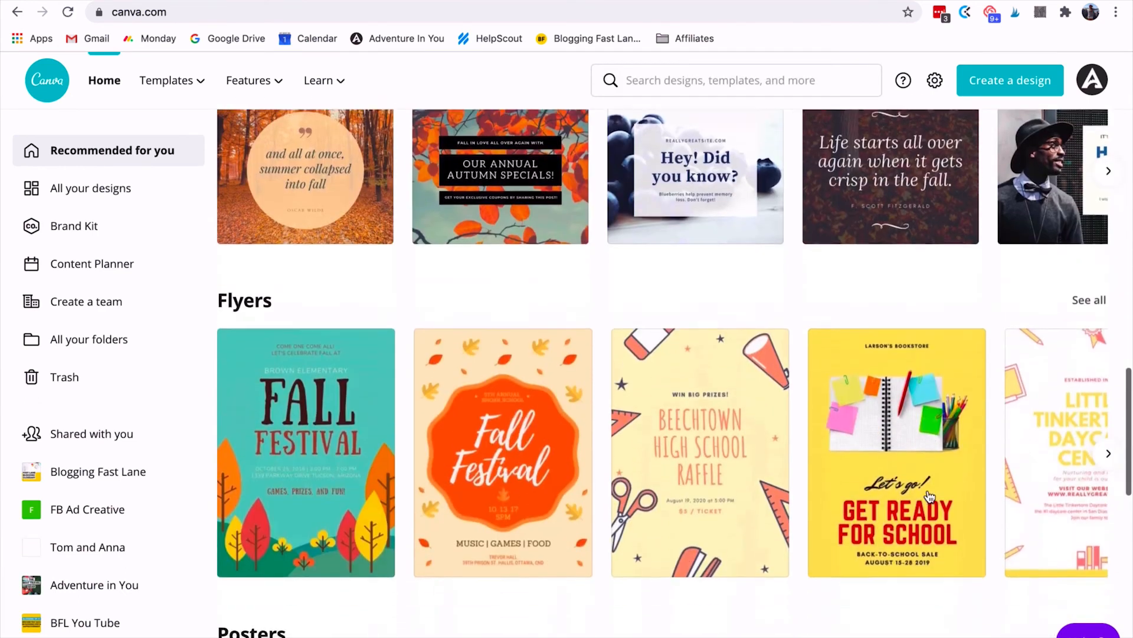
{"action": "scroll", "coordinate": [929, 495], "scroll_direction": "down", "scroll_amount": 20}
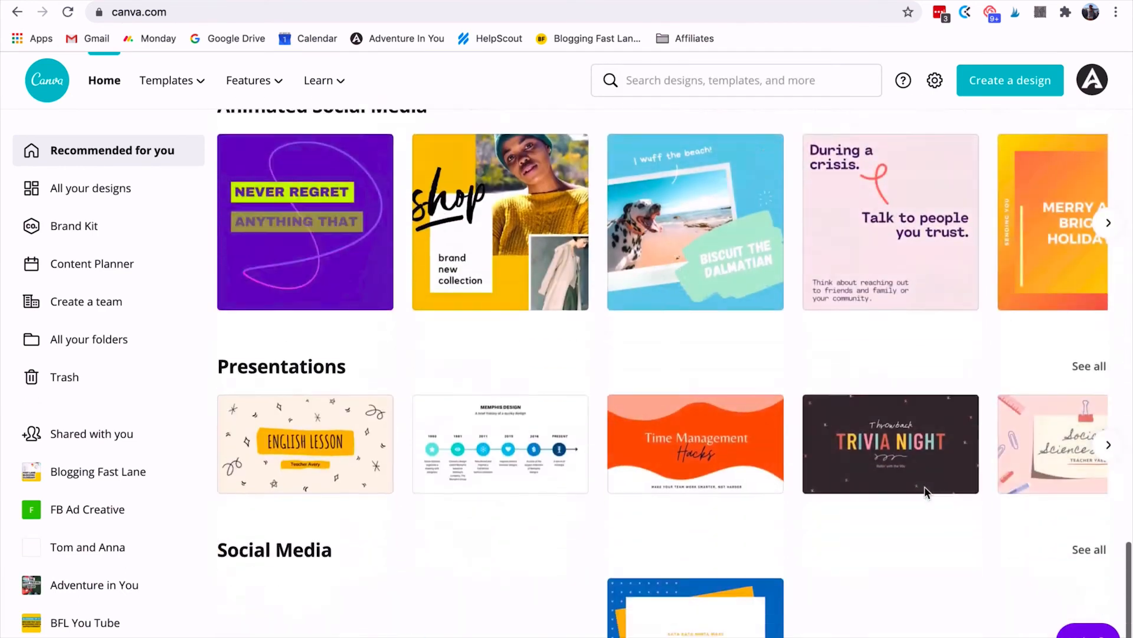
{"action": "scroll", "coordinate": [925, 491], "scroll_direction": "down", "scroll_amount": 15}
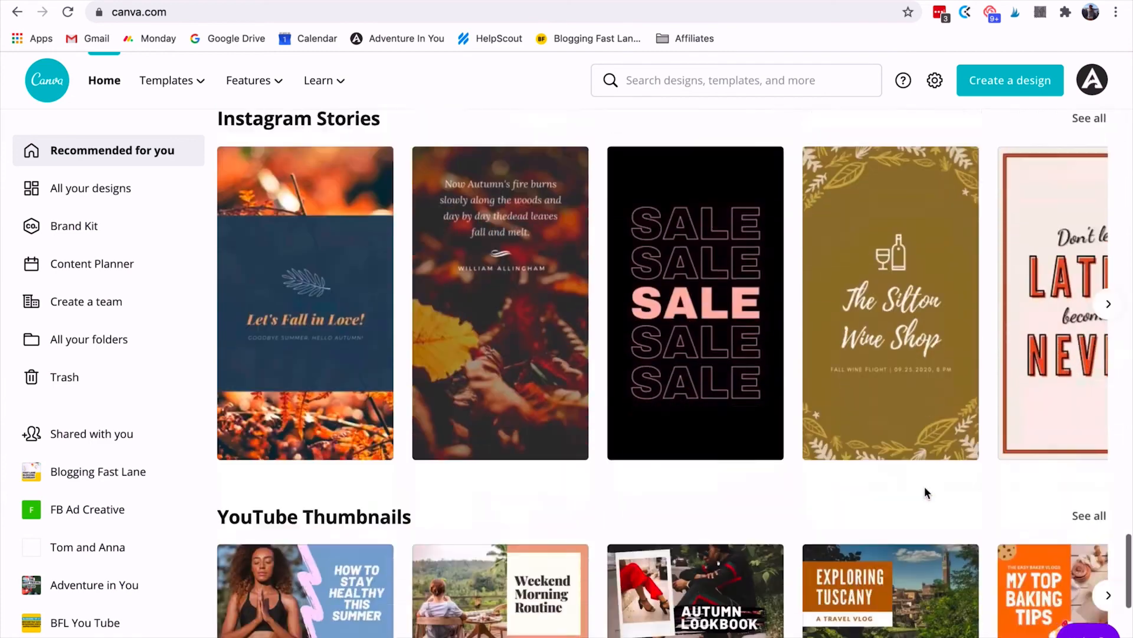
{"action": "scroll", "coordinate": [924, 487], "scroll_direction": "down", "scroll_amount": 5}
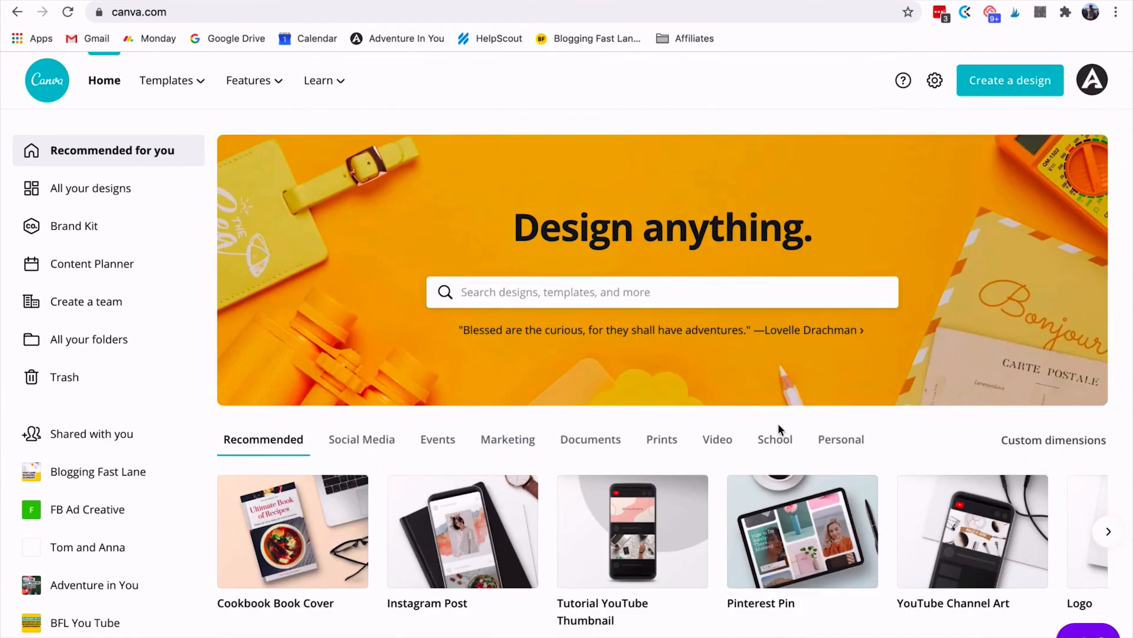